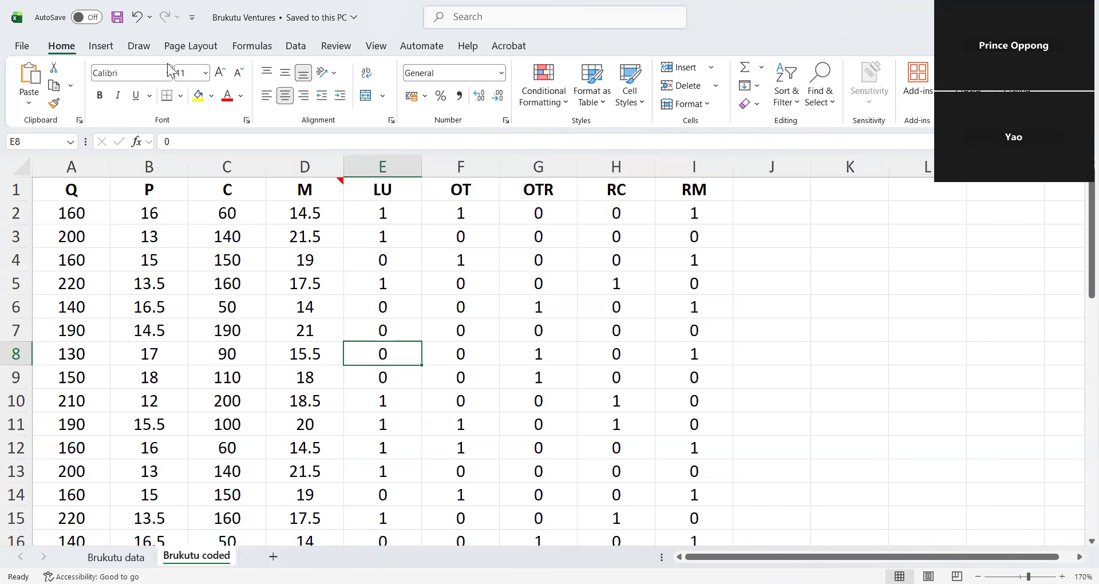
- Bring up the data tools for the Brukutu coded sheet
key(alt+Tab)
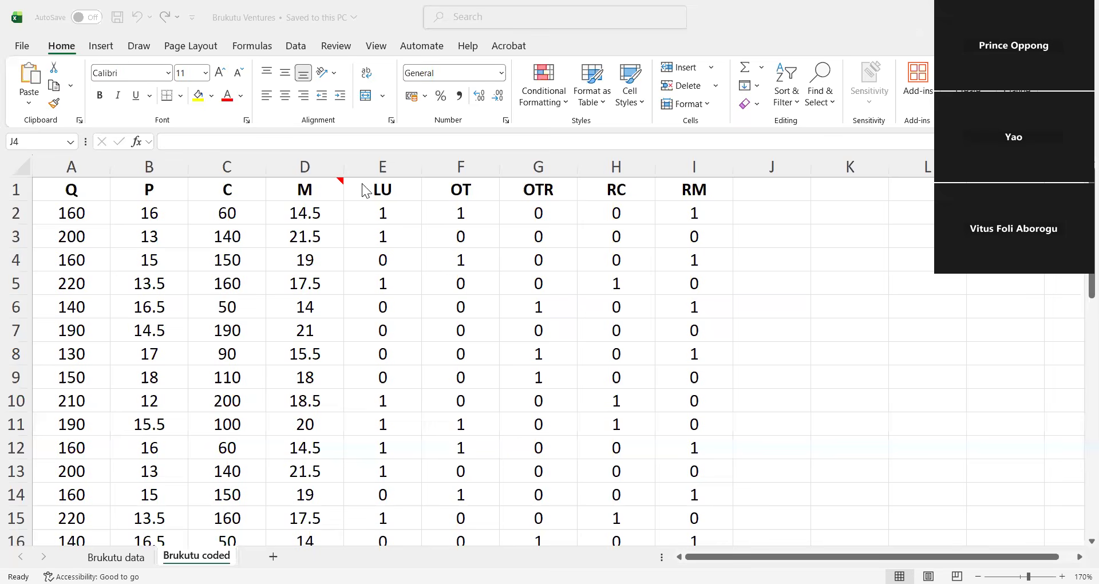
click(296, 47)
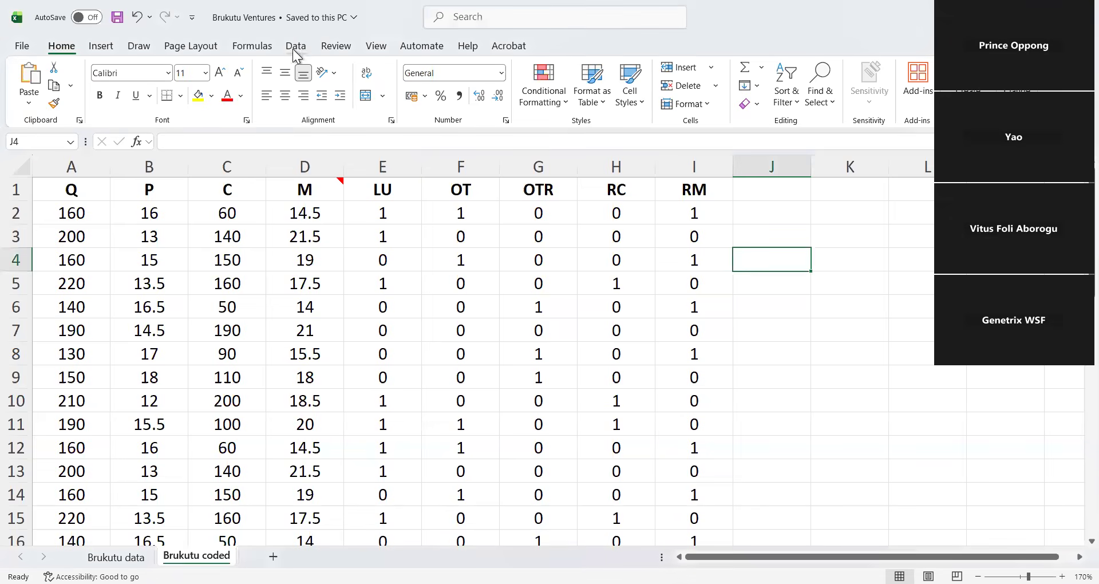
click(295, 48)
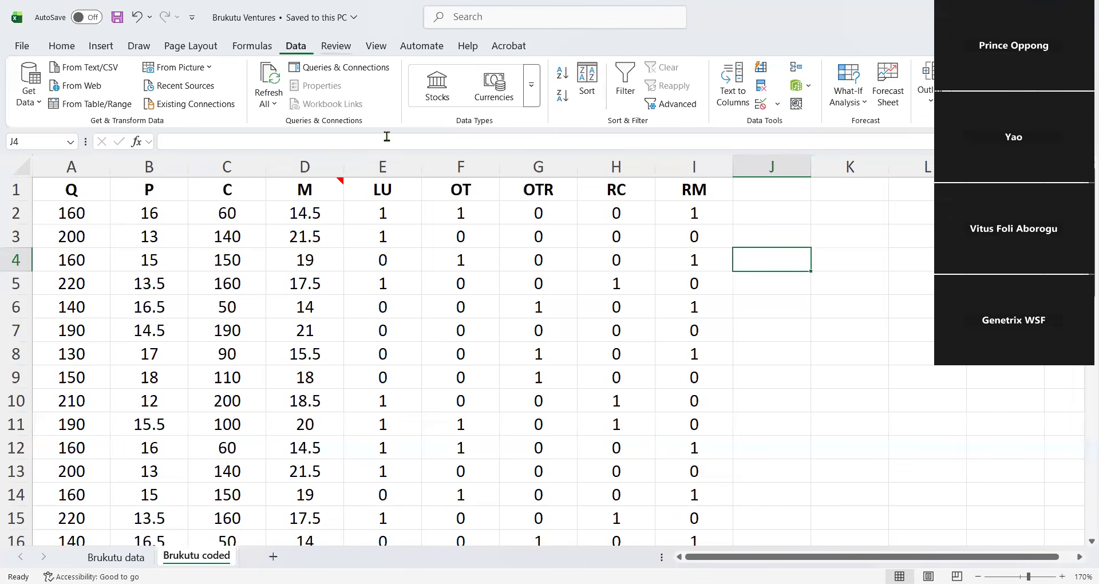
mouse_move(334, 30)
mouse_down()
mouse_move(263, 60)
mouse_move(335, 63)
mouse_move(332, 28)
mouse_up()
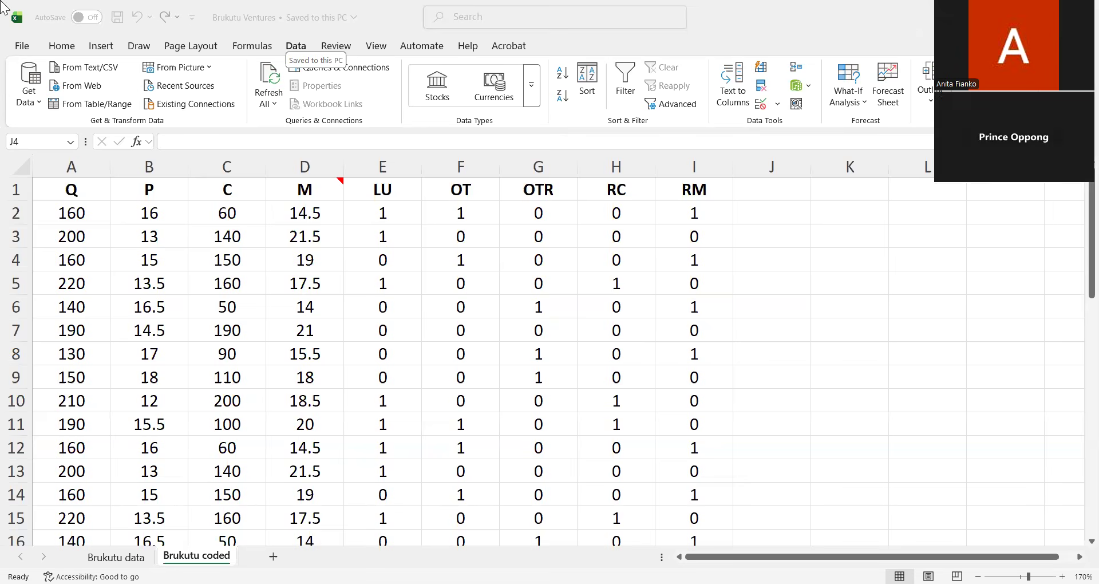
- Open the add-in settings in the program options and view the details of the Analysis ToolPak
click(22, 46)
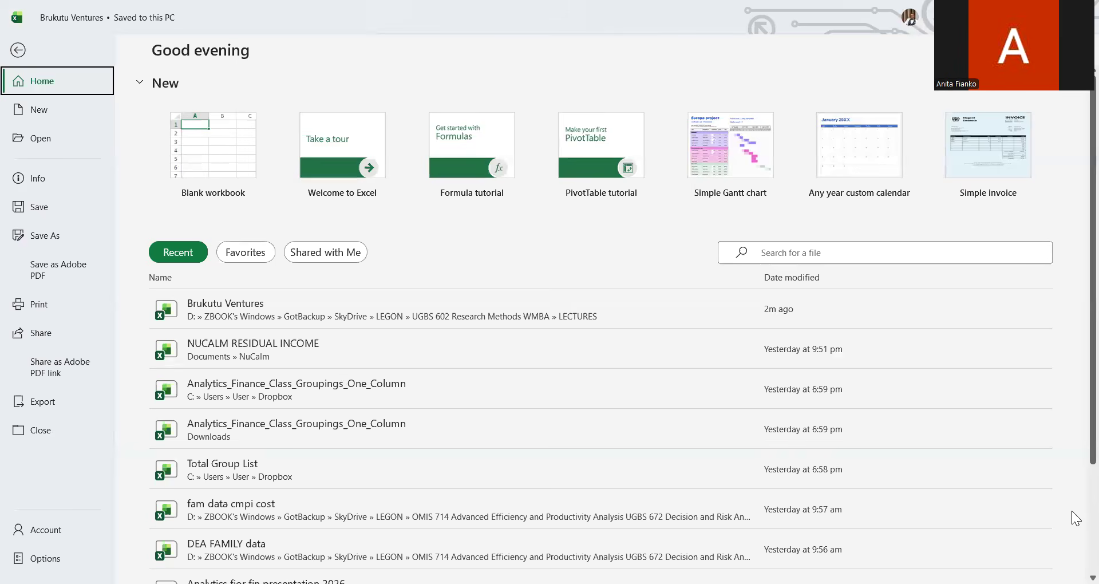
click(45, 558)
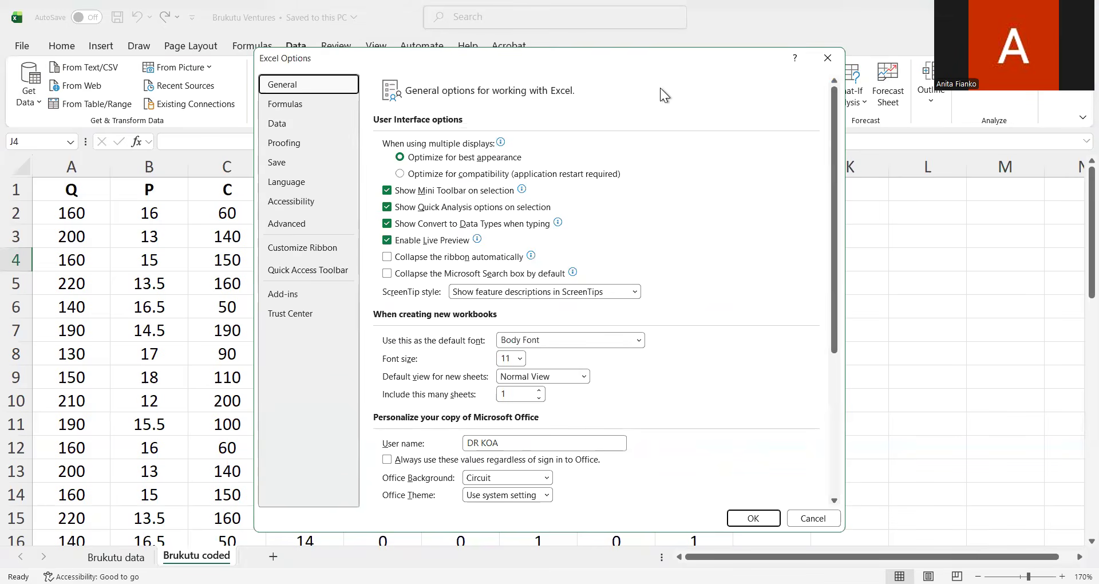
drag(620, 55, 636, 86)
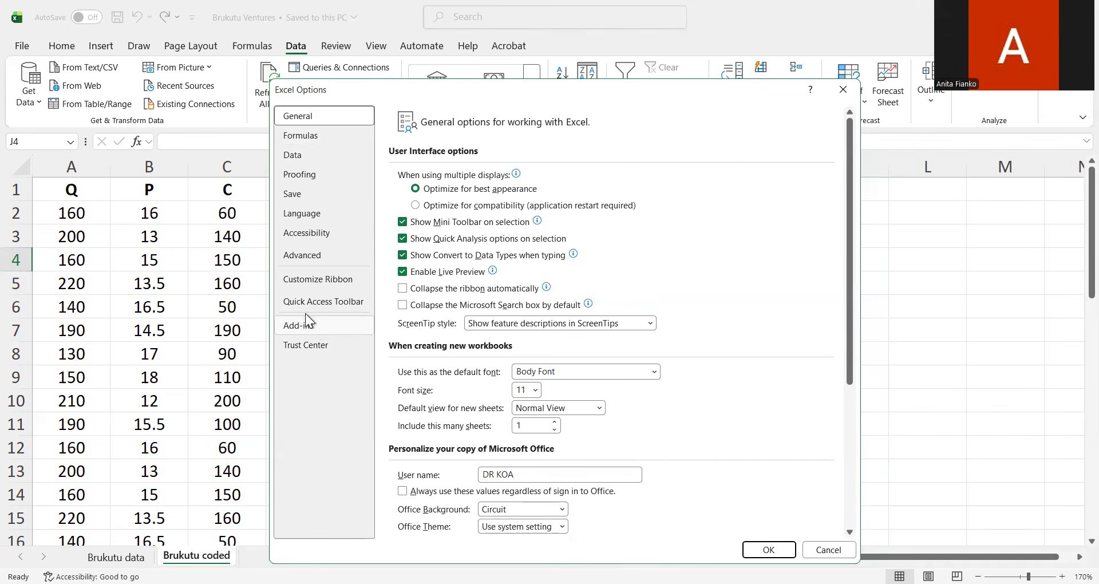
click(337, 326)
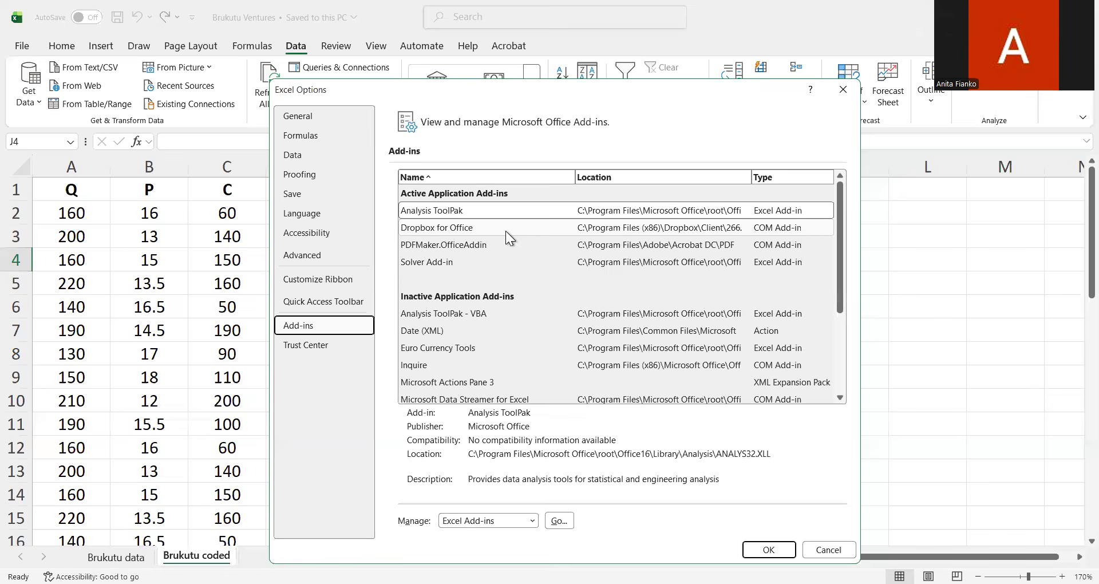
click(482, 211)
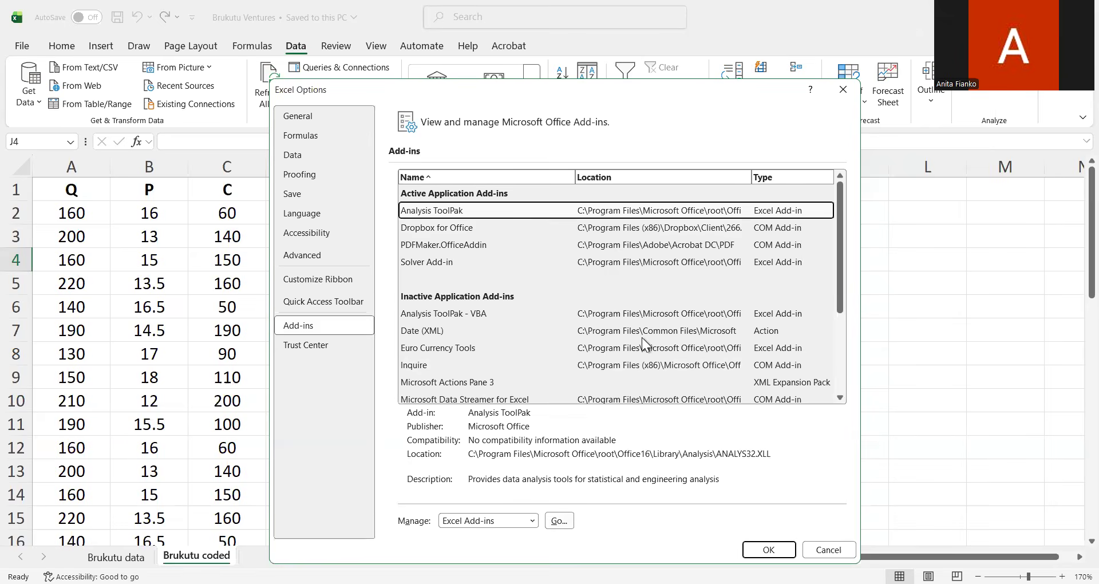
- Check the Analysis ToolPak and Solver entries in the list of available Excel add-ins, and close it without changes
mouse_move(592, 510)
mouse_down()
mouse_move(404, 495)
mouse_move(412, 546)
mouse_move(504, 553)
mouse_up()
drag(575, 542, 593, 511)
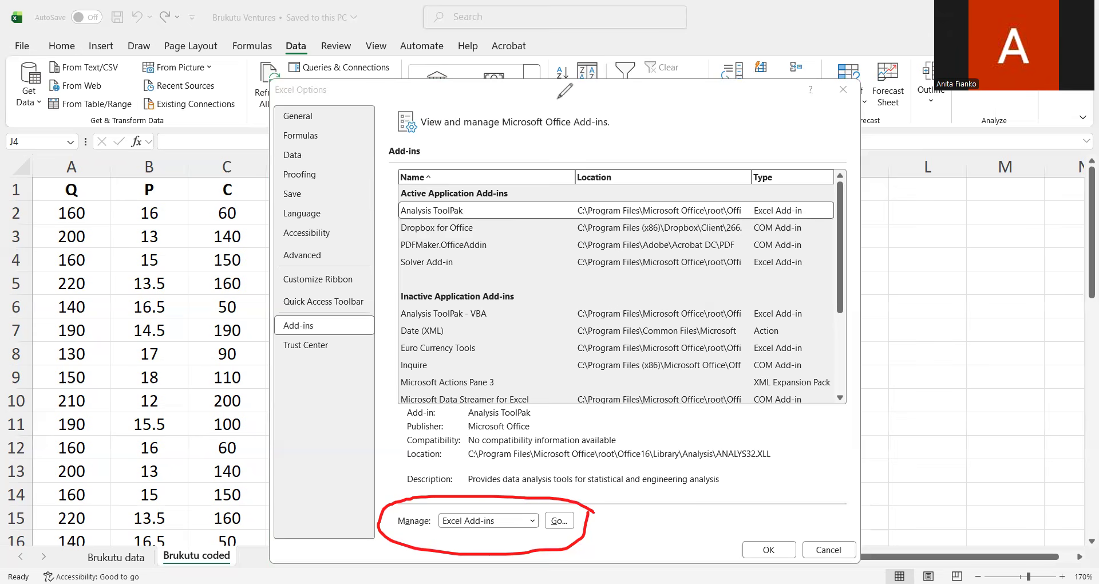
click(409, 70)
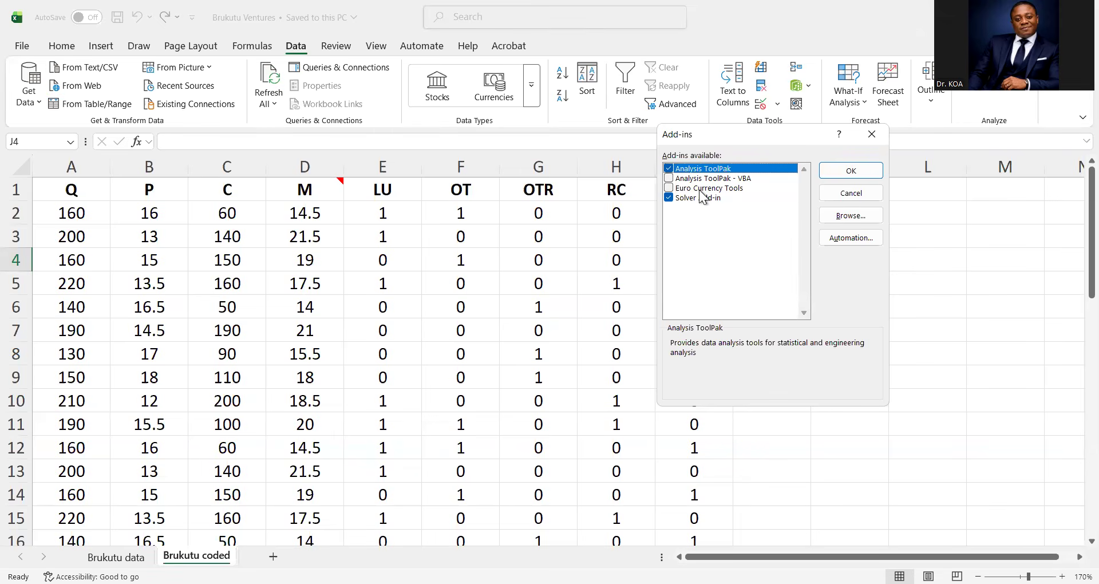
click(872, 134)
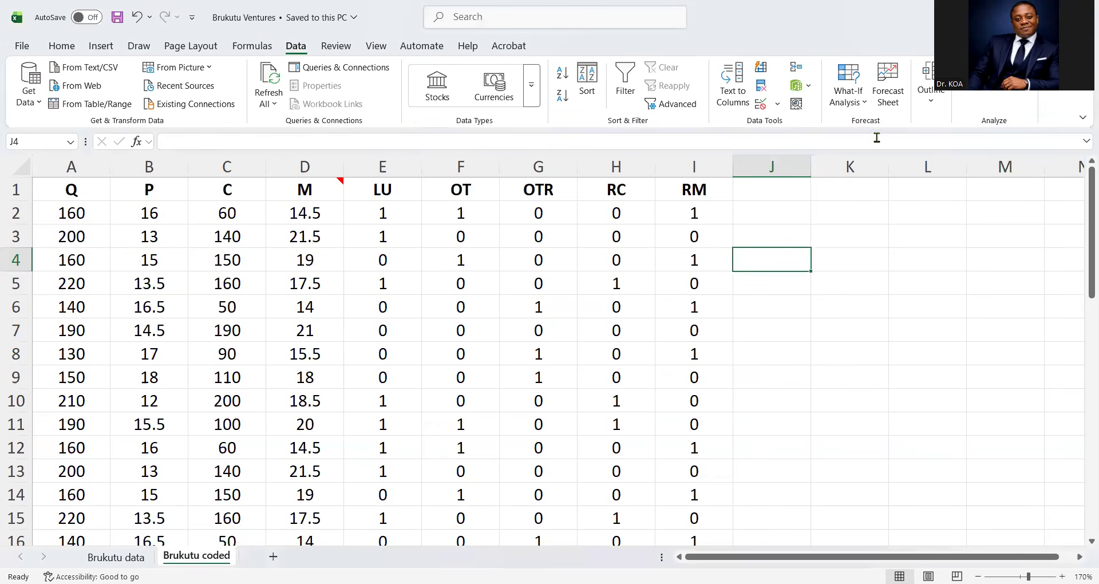
- Start the Descriptive Statistics analysis tool and set its input range to $A$1:$I$41 on the Brukutu coded sheet
click(979, 69)
click(641, 276)
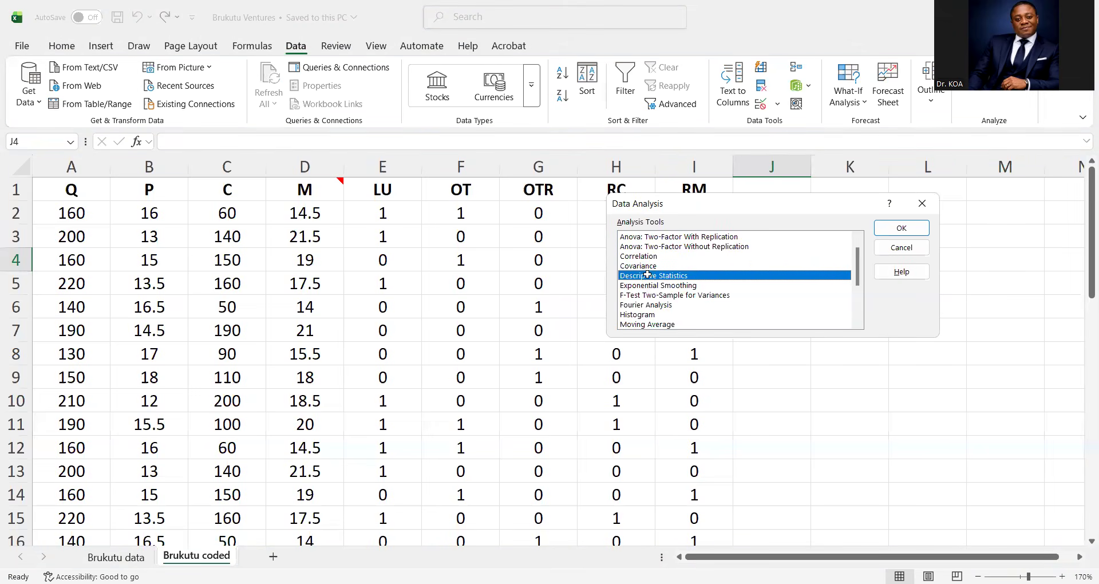
double_click(649, 277)
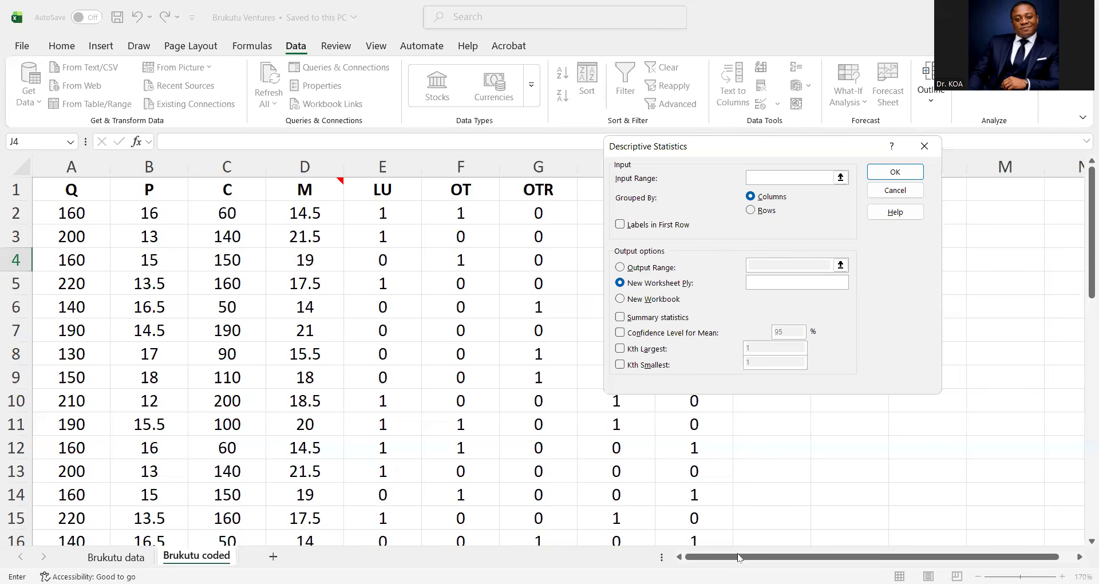
click(752, 176)
click(64, 190)
drag(626, 190, 660, 491)
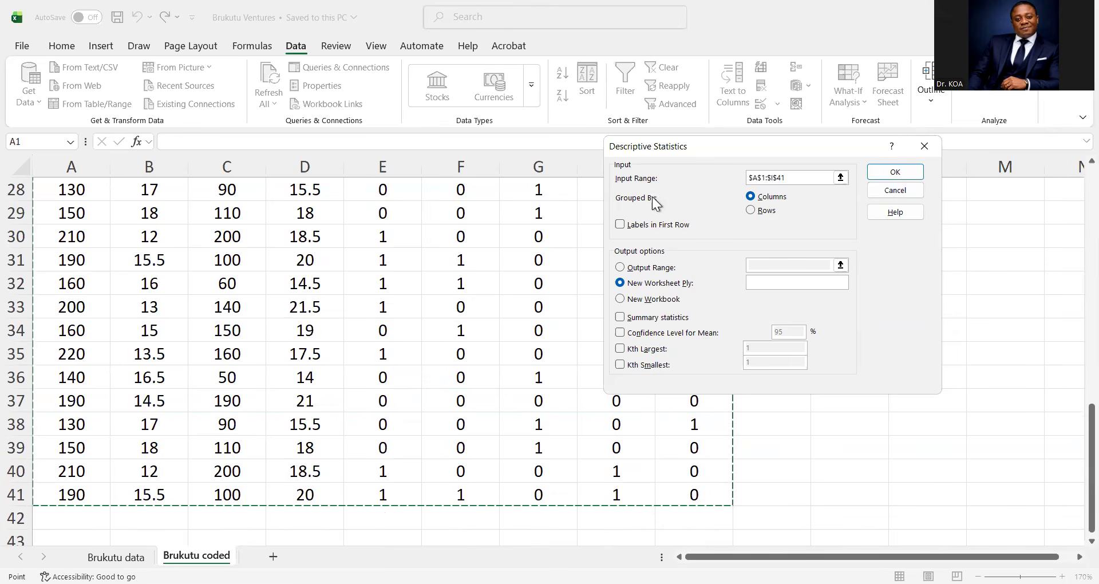
- Run the analysis with labels in the first row and summary statistics, sending the output to a new worksheet named summ
click(620, 225)
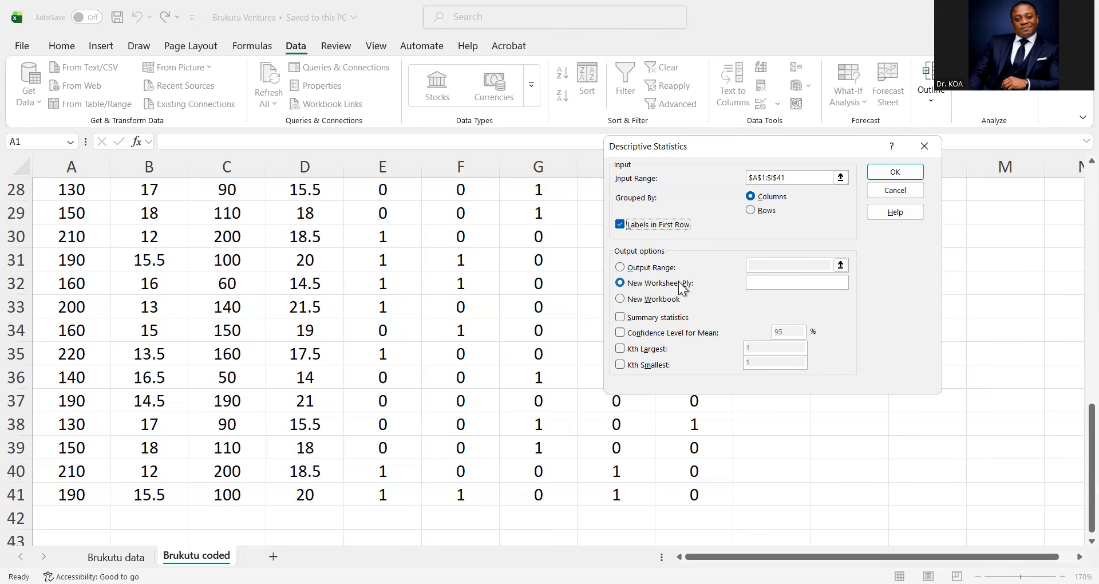
click(757, 284)
text(summ)
click(620, 318)
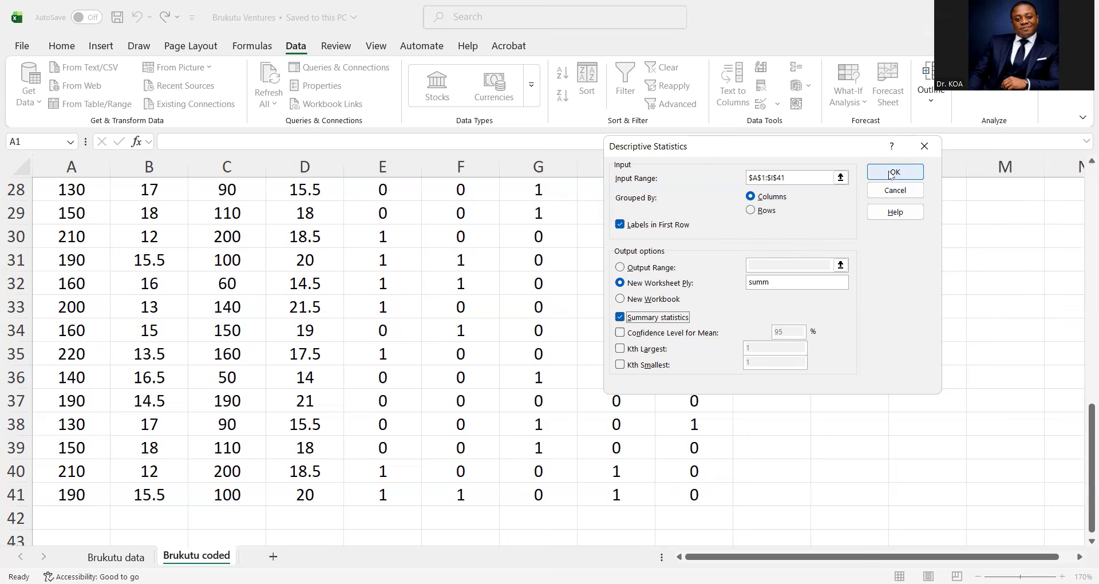
key(Return)
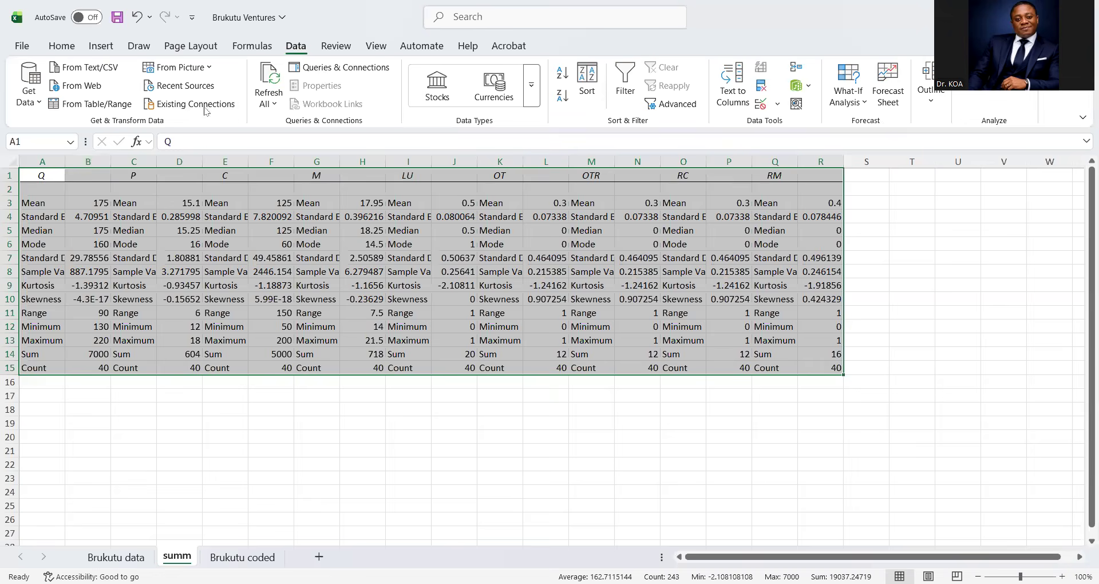
- Apply the Number format to the whole descriptive statistics output, A1:R15
click(61, 46)
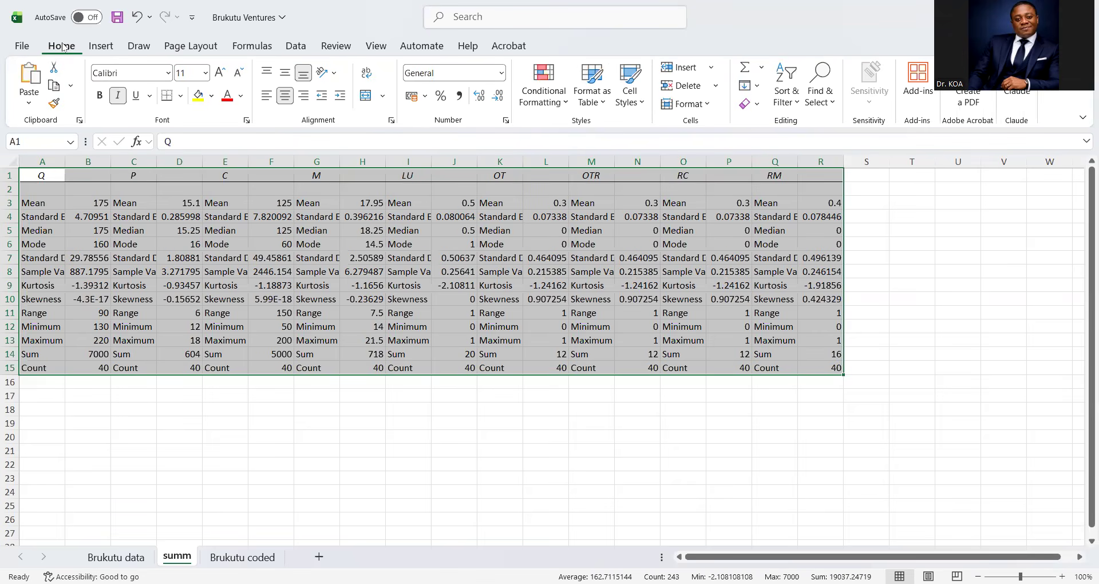
click(501, 72)
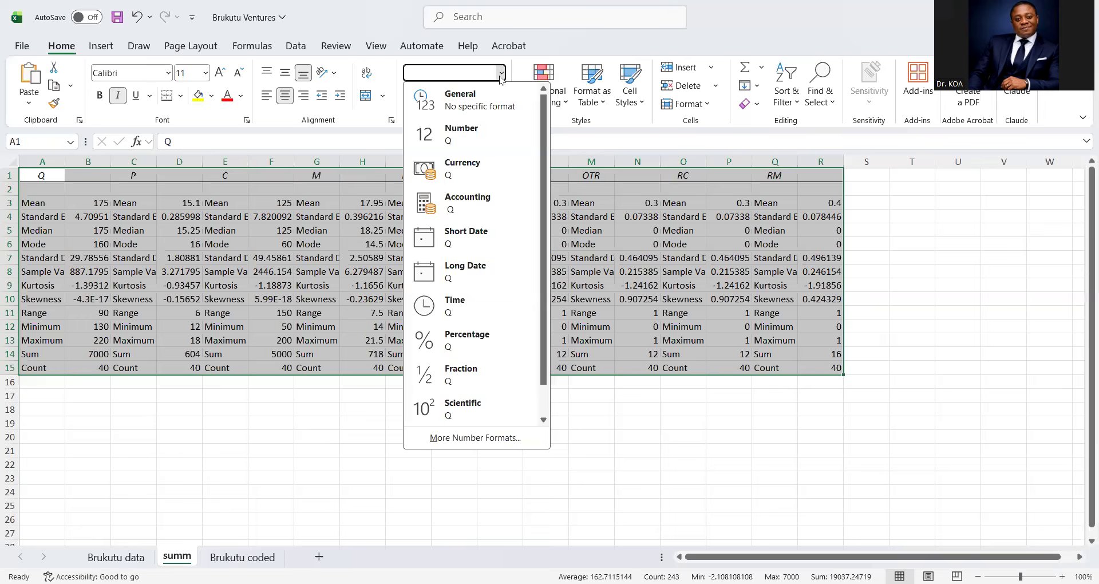
click(465, 124)
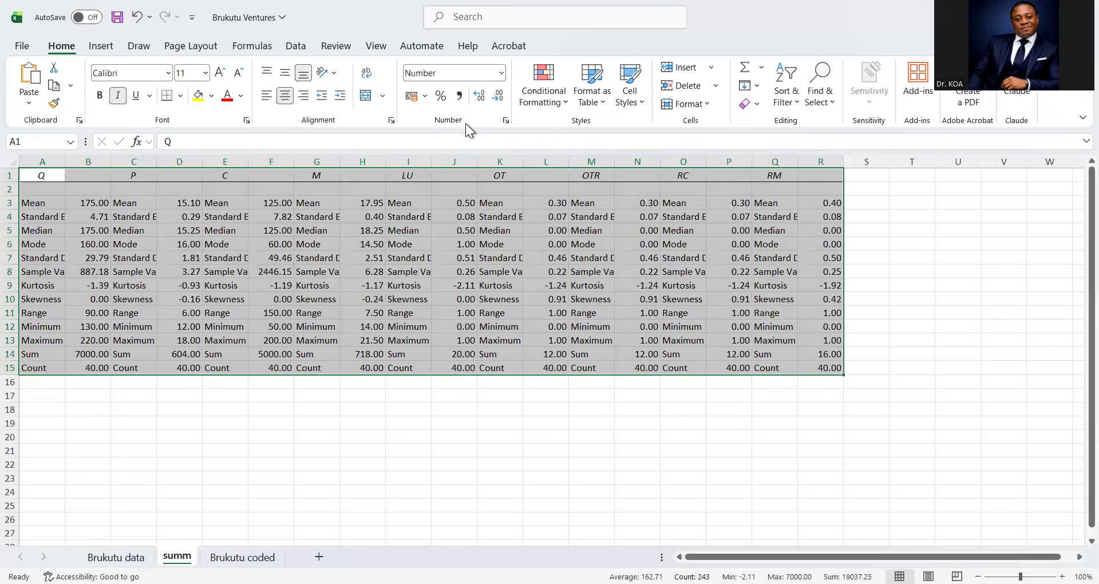
click(150, 243)
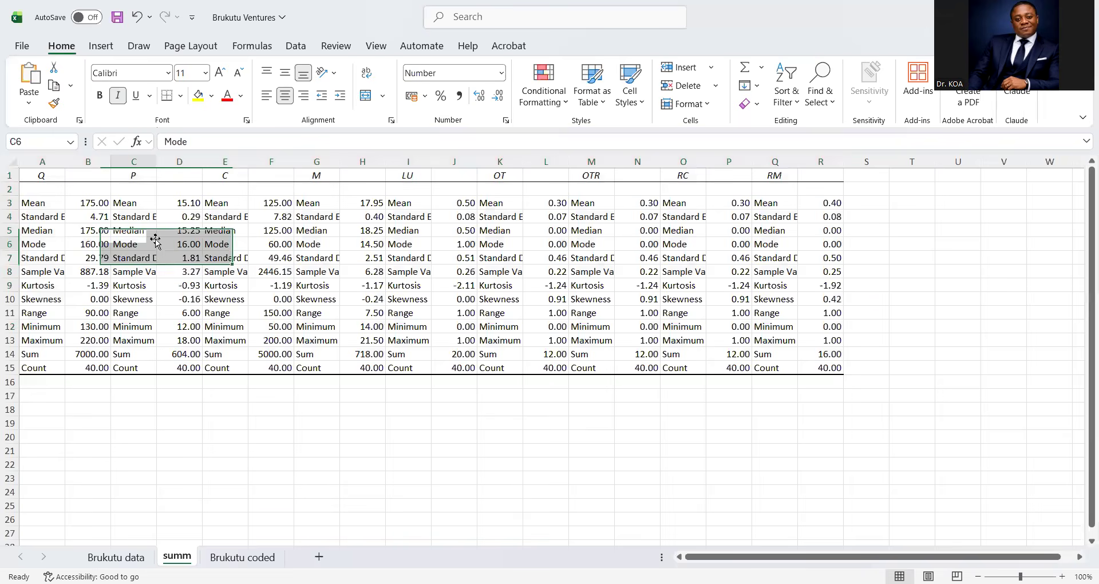
- Copy the variable headings in A1:Q1 and paste them starting at B1, so each heading sits above its values
drag(33, 172, 791, 180)
key(ctrl+c)
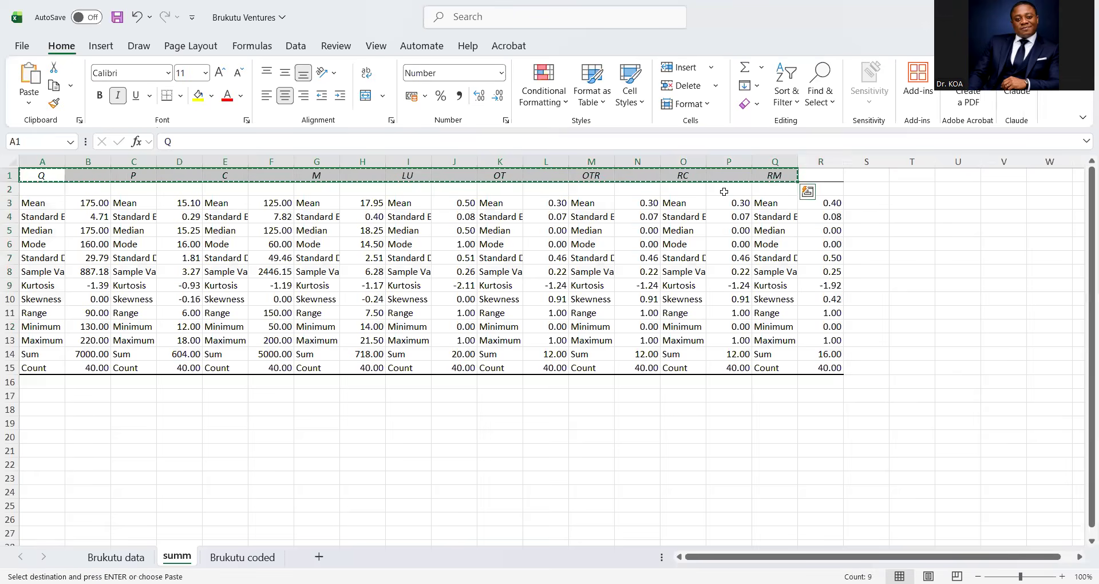
click(82, 175)
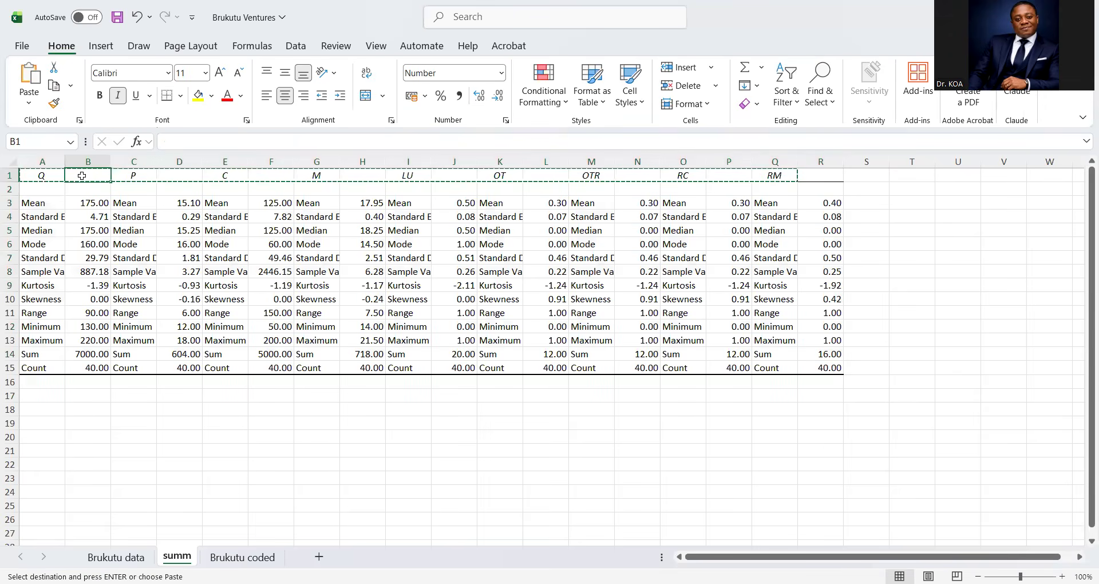
key(ctrl+v)
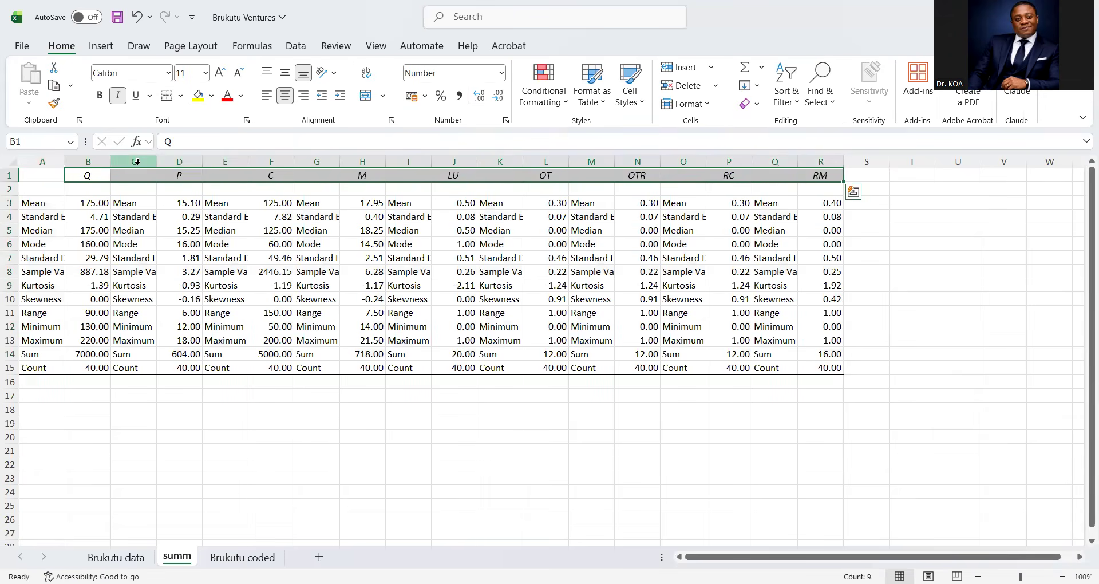
- Delete the repeated statistic label columns C, E, G, I, K, M, O and Q
click(137, 161)
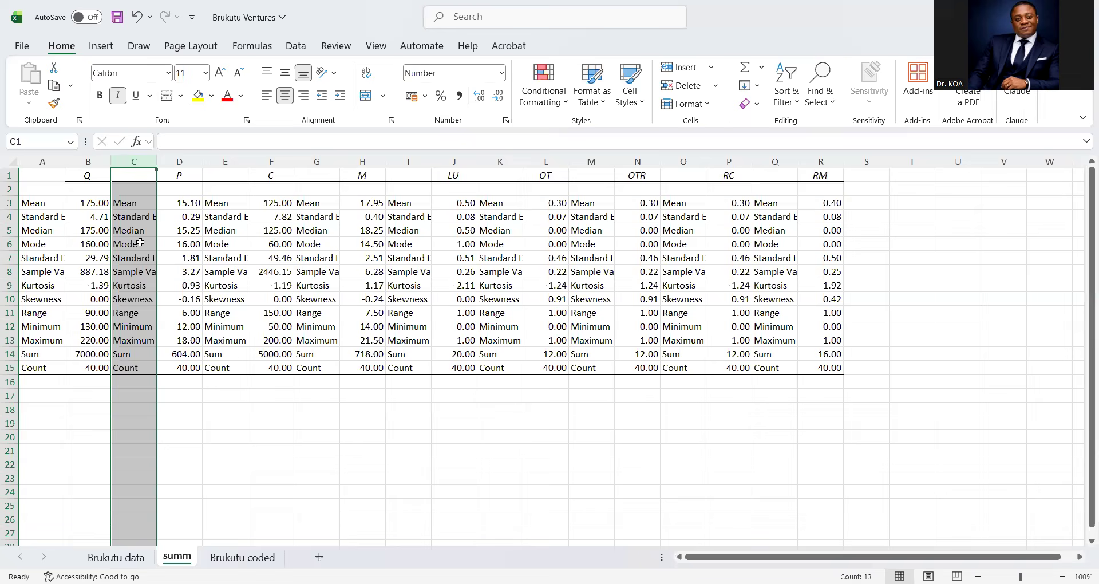
ctrl+click(225, 158)
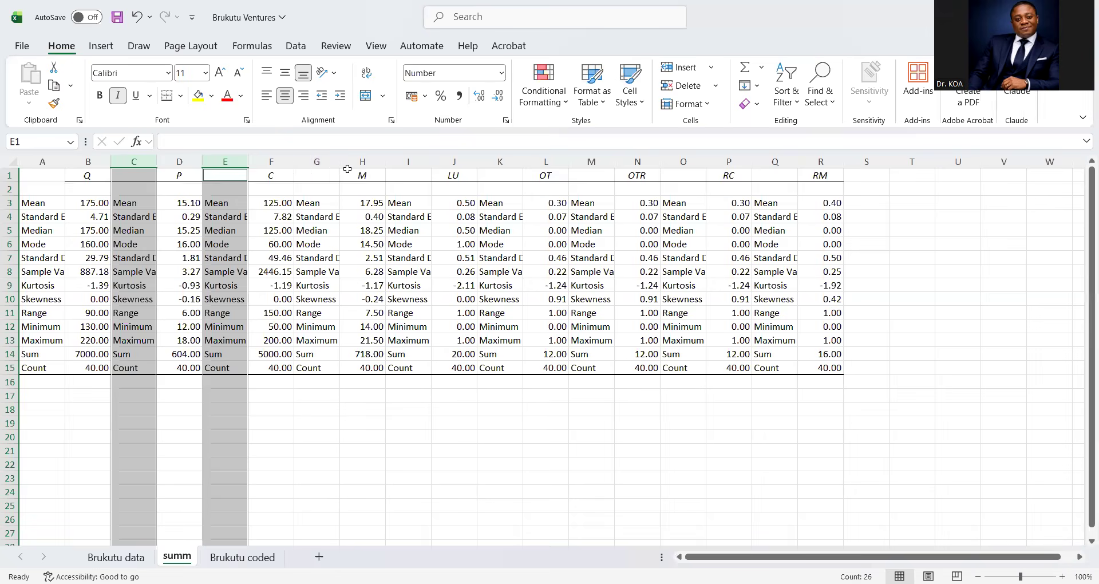
ctrl+click(320, 163)
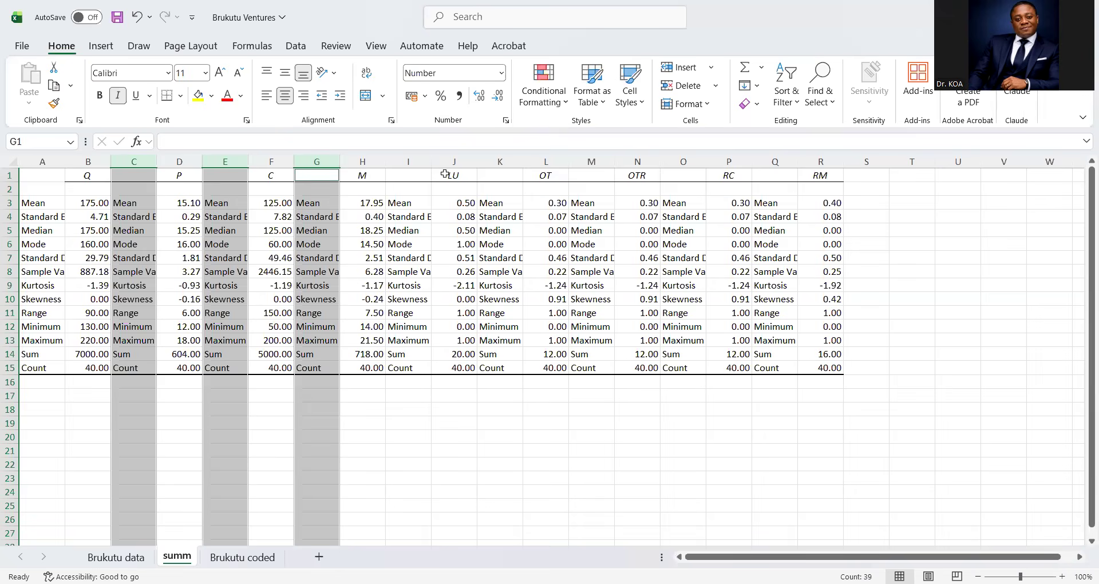
ctrl+click(409, 160)
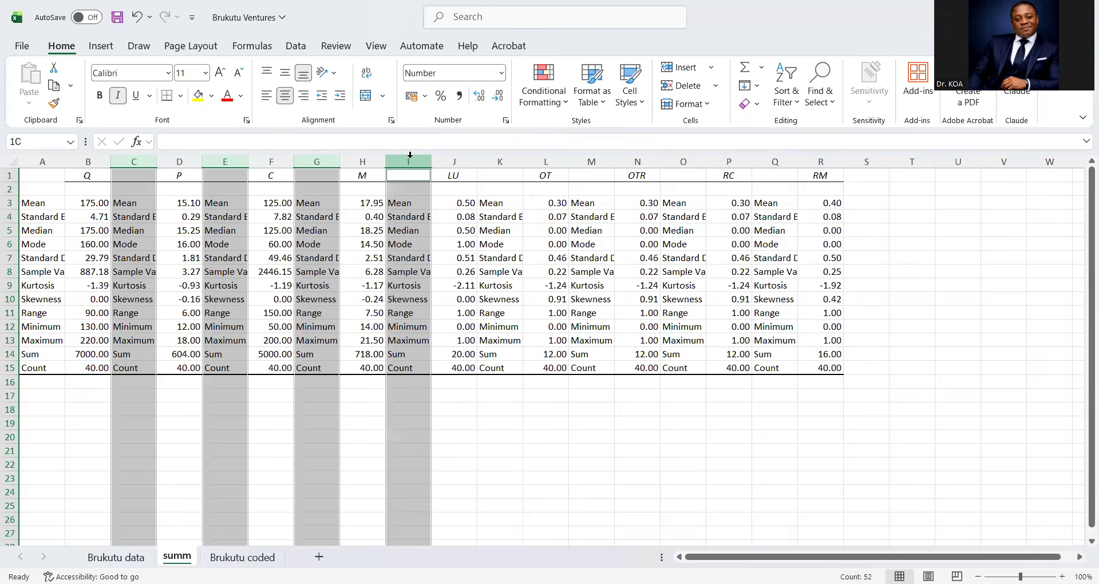
ctrl+click(499, 160)
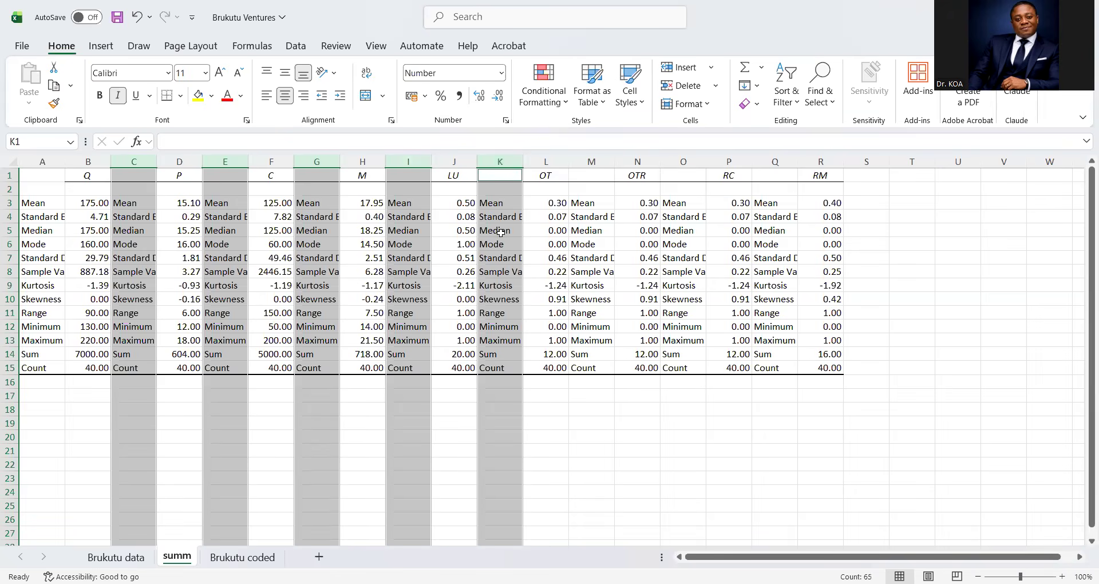
ctrl+click(592, 162)
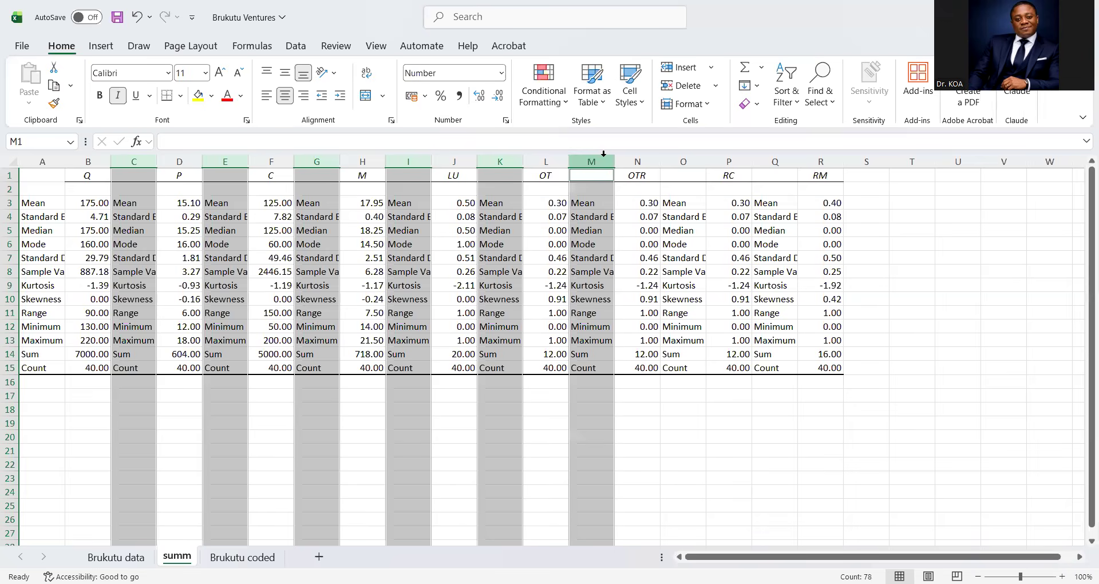
ctrl+click(684, 159)
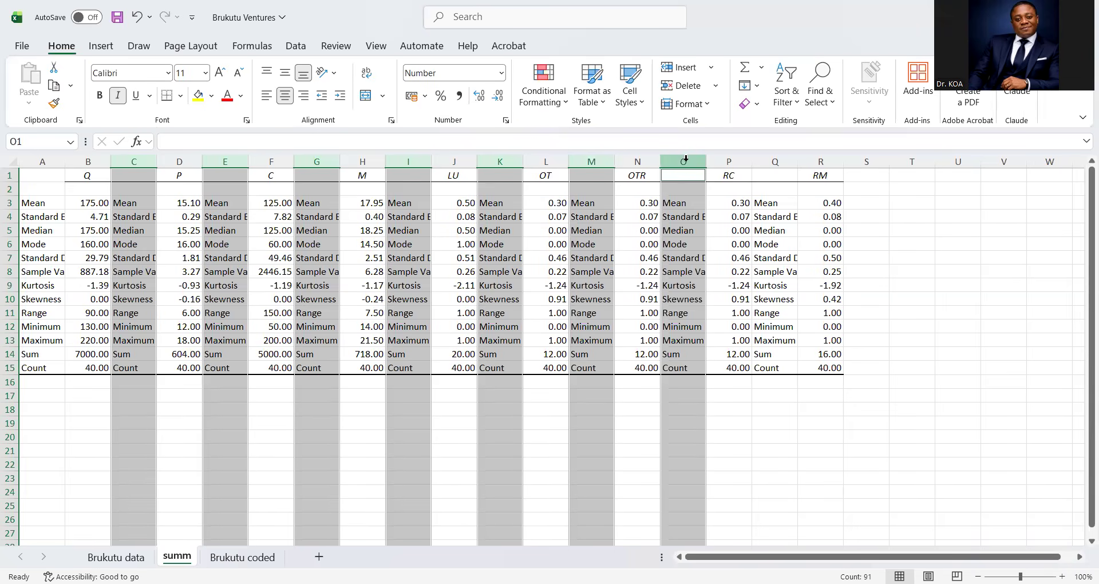
ctrl+click(768, 159)
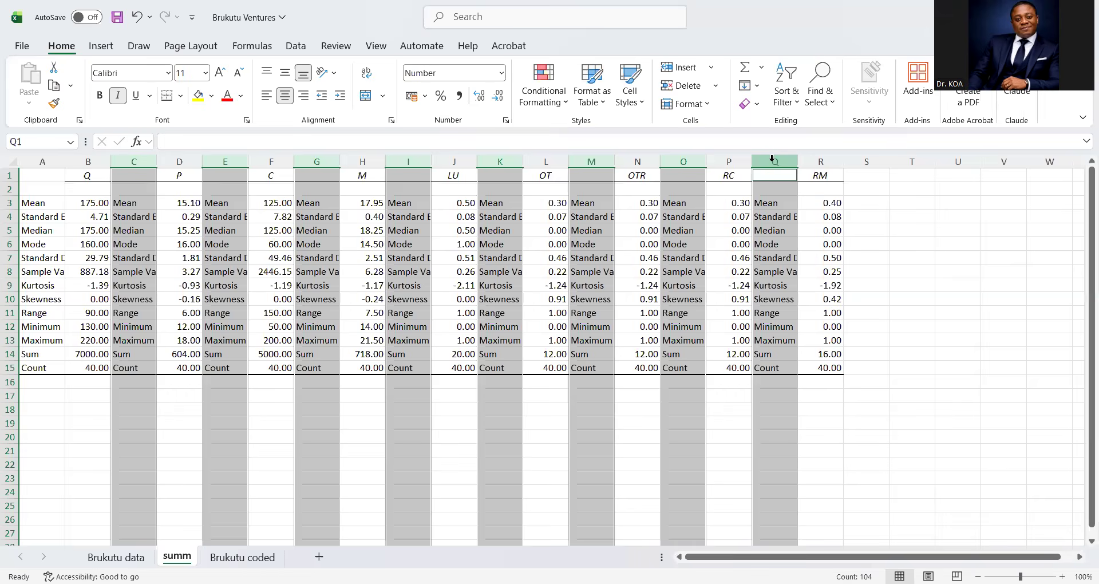
right_click(775, 162)
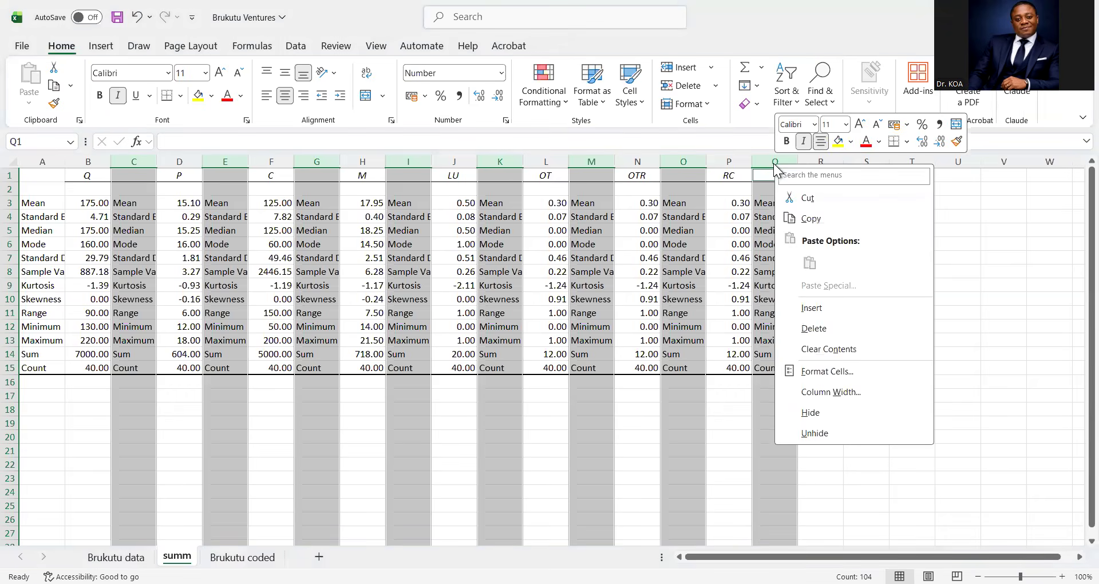
click(814, 329)
- Remove the selected repeated label columns from the summary table and save the workbook
click(593, 352)
drag(35, 174, 460, 364)
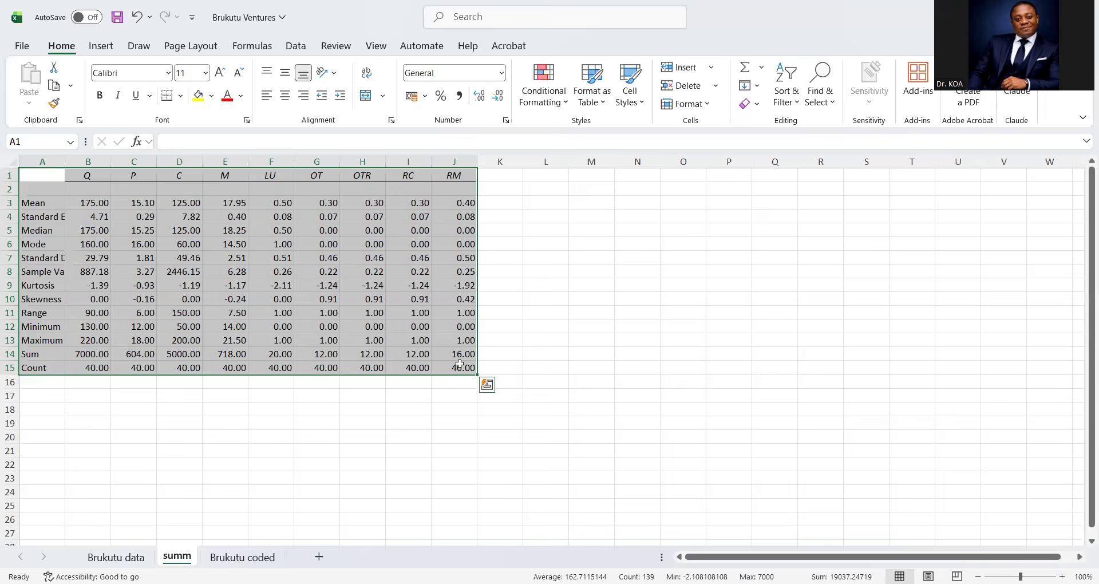
click(276, 450)
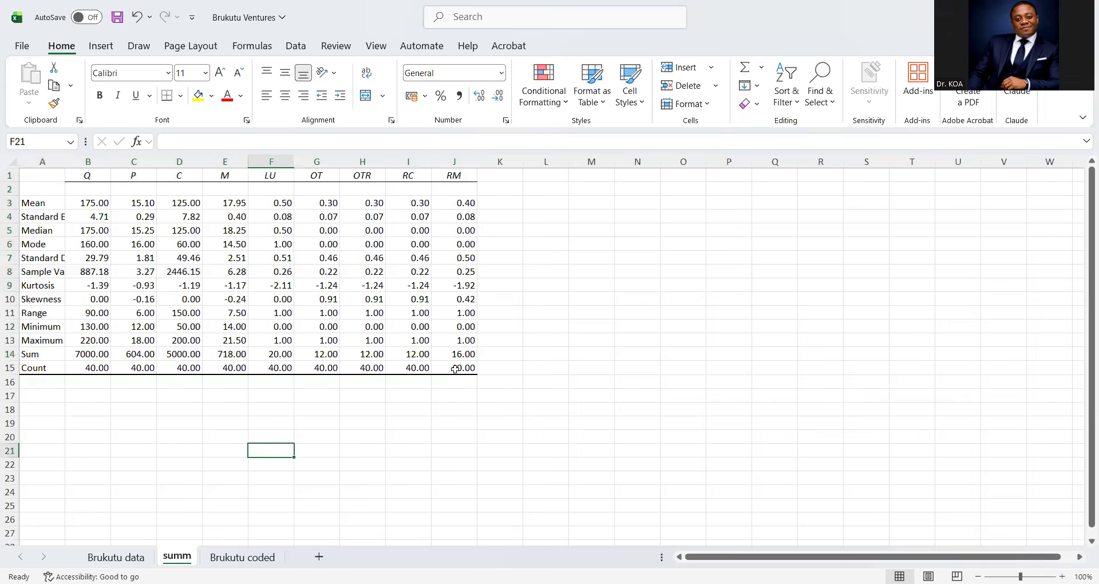
key(ctrl+s)
click(375, 424)
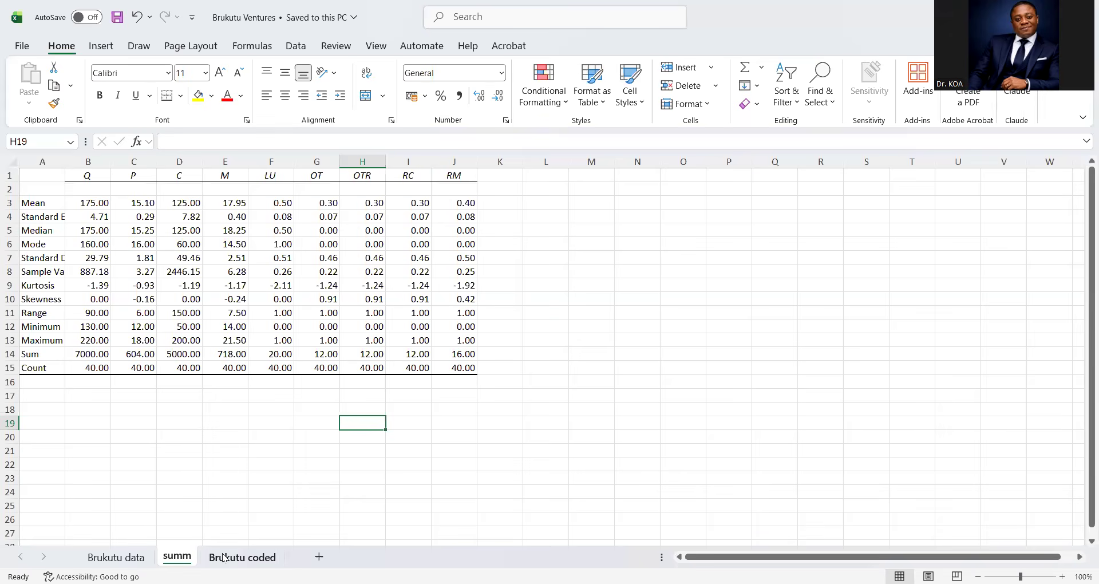
- Open the Analysis ToolPak's Correlation tool on the Brukutu coded sheet
click(242, 557)
scroll(410, 319, up, 3)
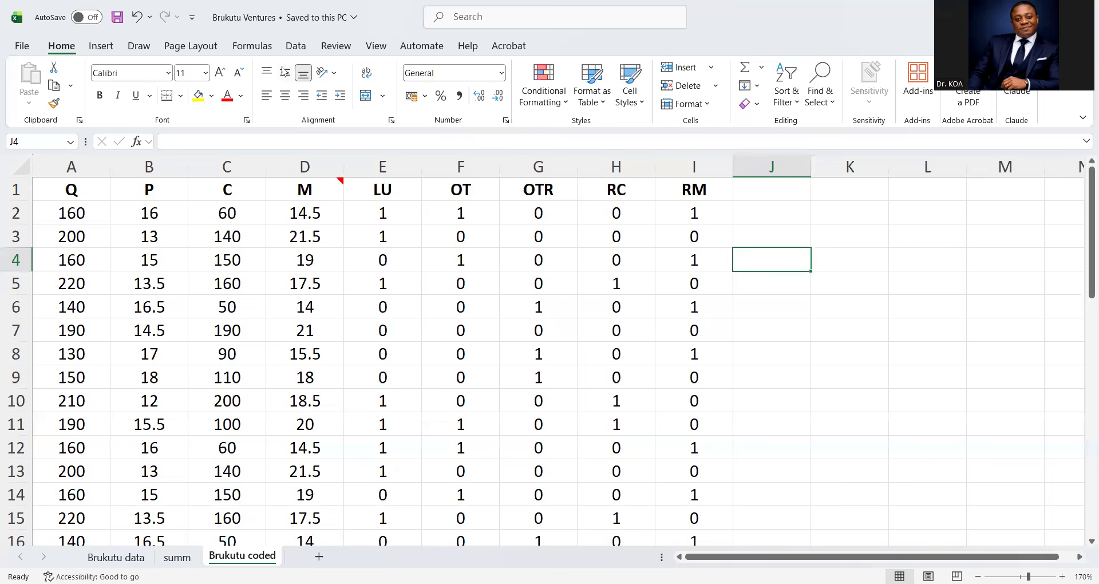
click(298, 47)
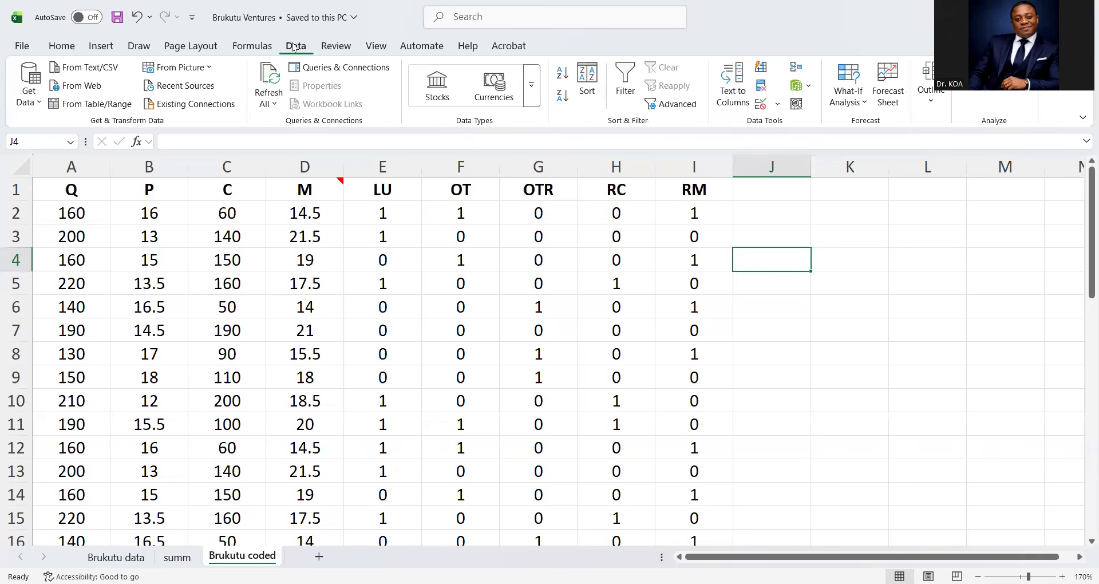
double_click(293, 47)
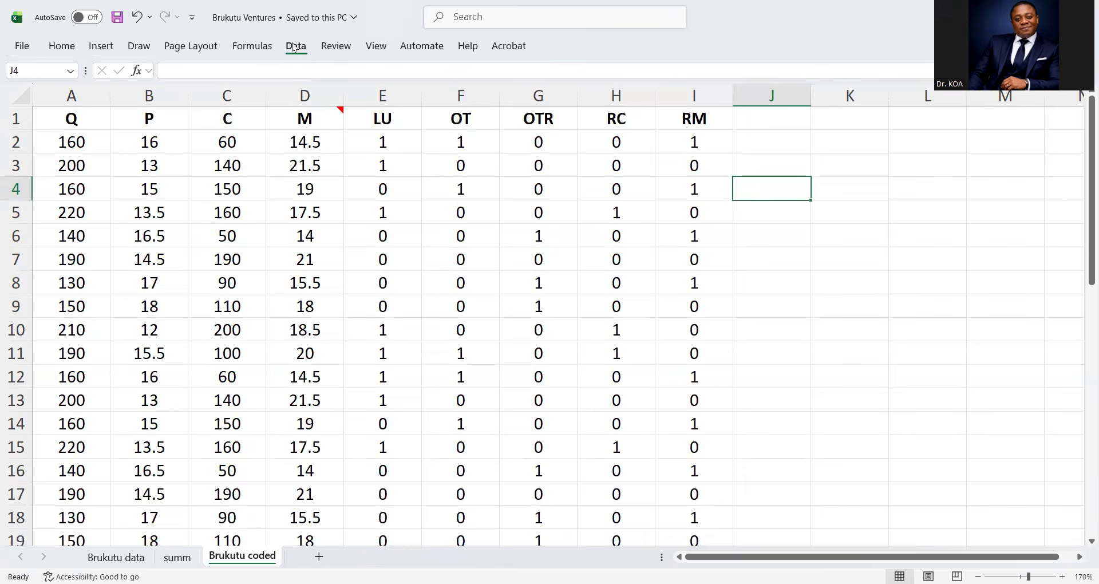
click(293, 47)
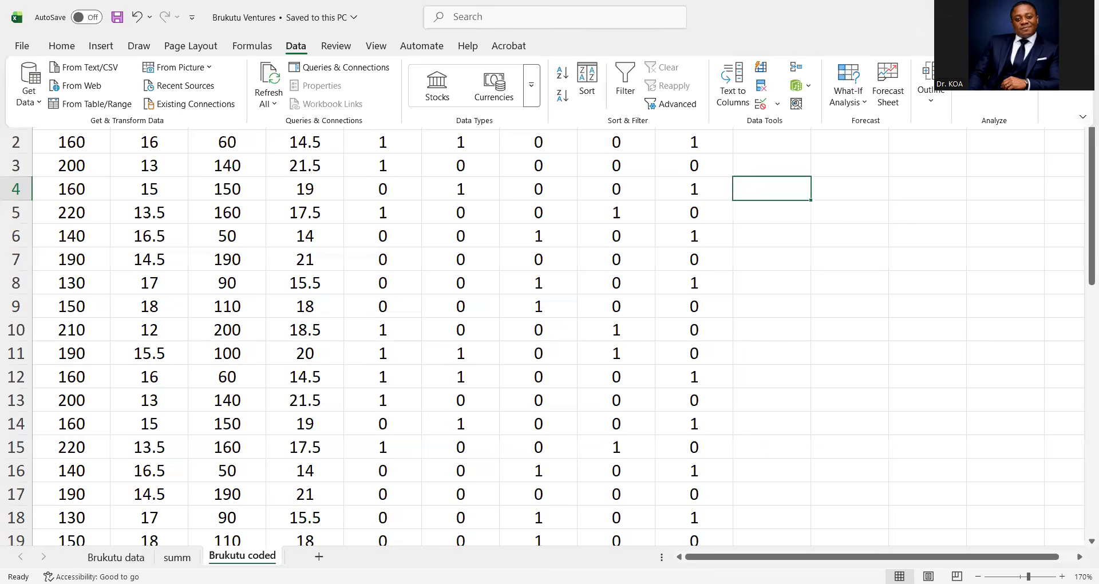
click(995, 68)
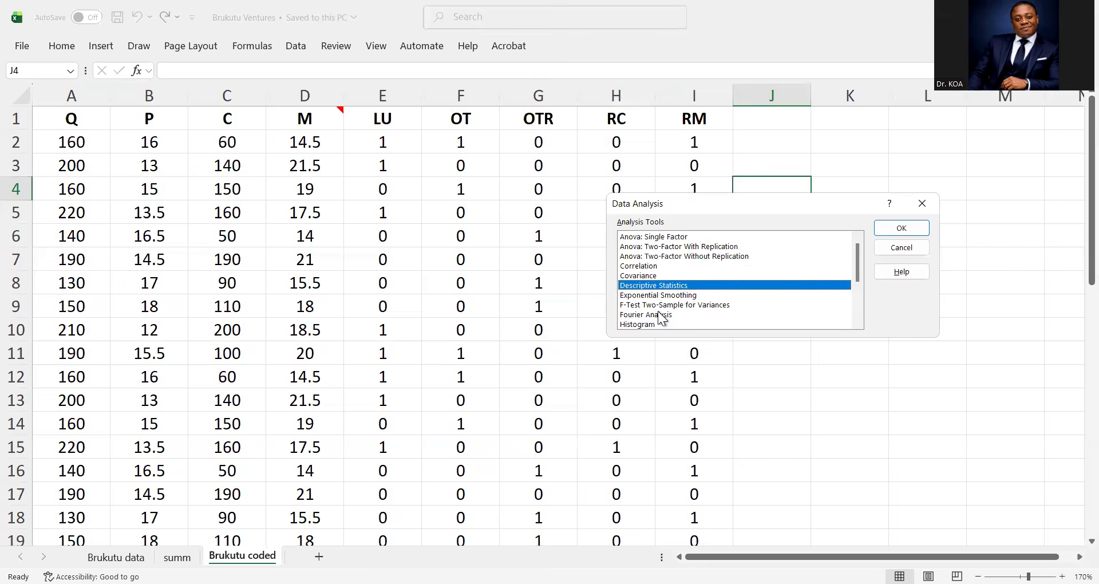
click(652, 266)
double_click(651, 266)
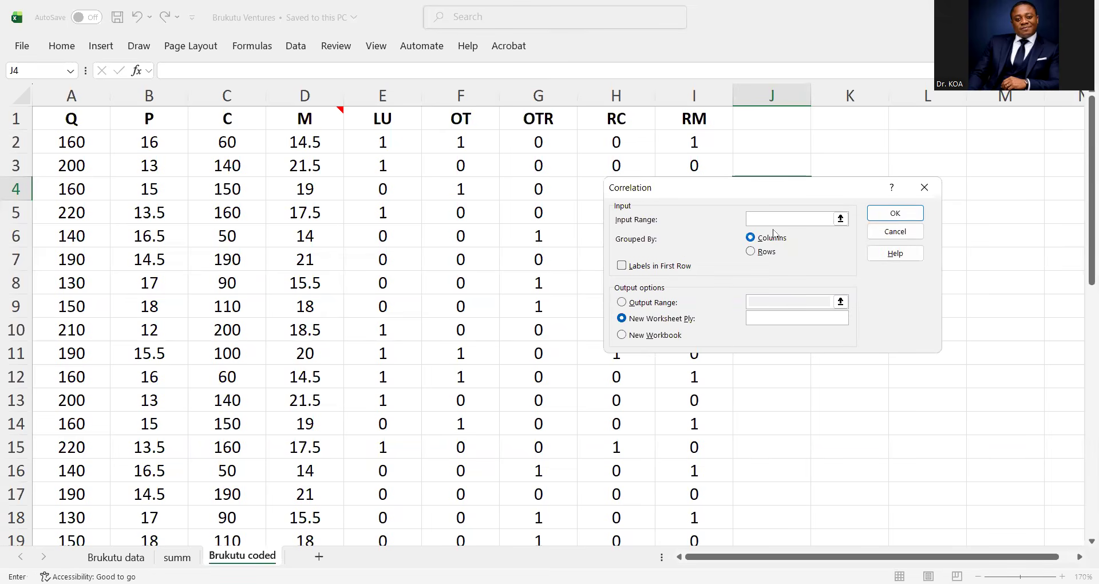
- Set the correlation input range to A1:I41 and treat the first row as labels
click(72, 119)
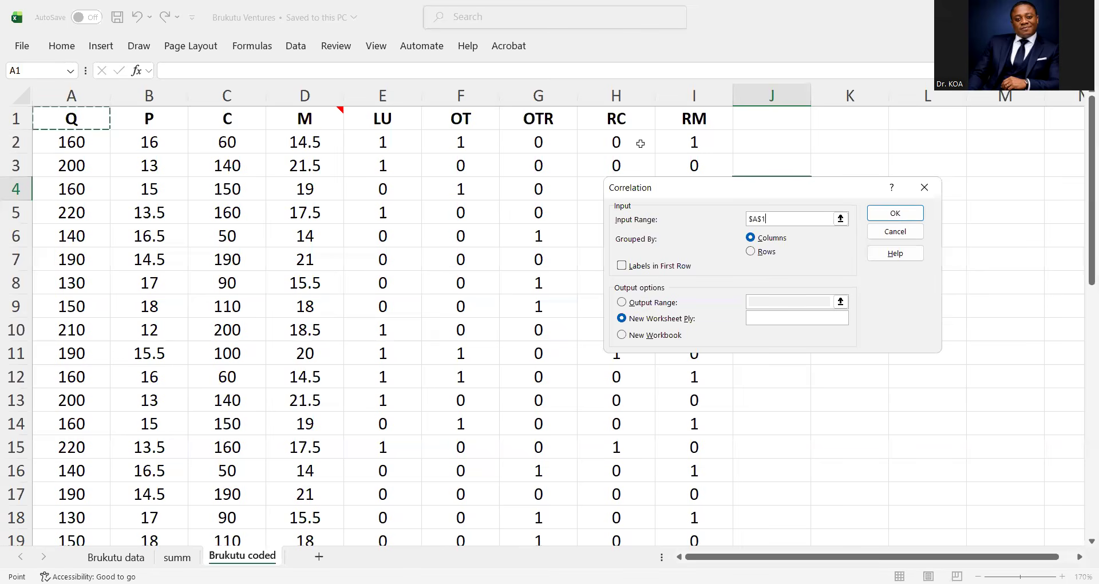
shift+click(684, 142)
drag(671, 541, 671, 486)
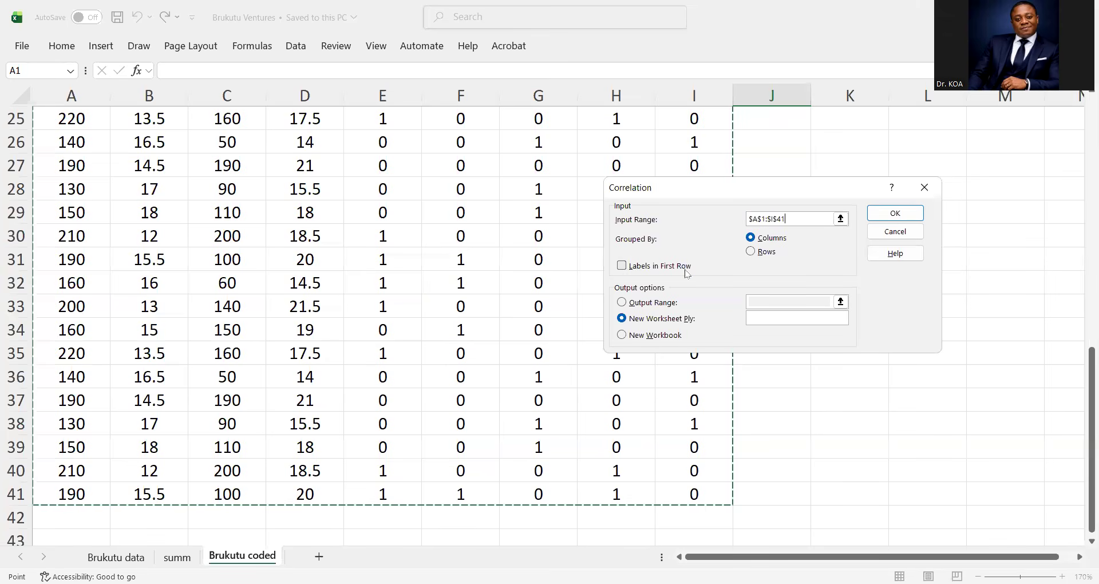
click(623, 266)
click(622, 266)
click(622, 266)
click(622, 266)
click(623, 267)
click(622, 266)
click(622, 267)
click(622, 267)
click(622, 268)
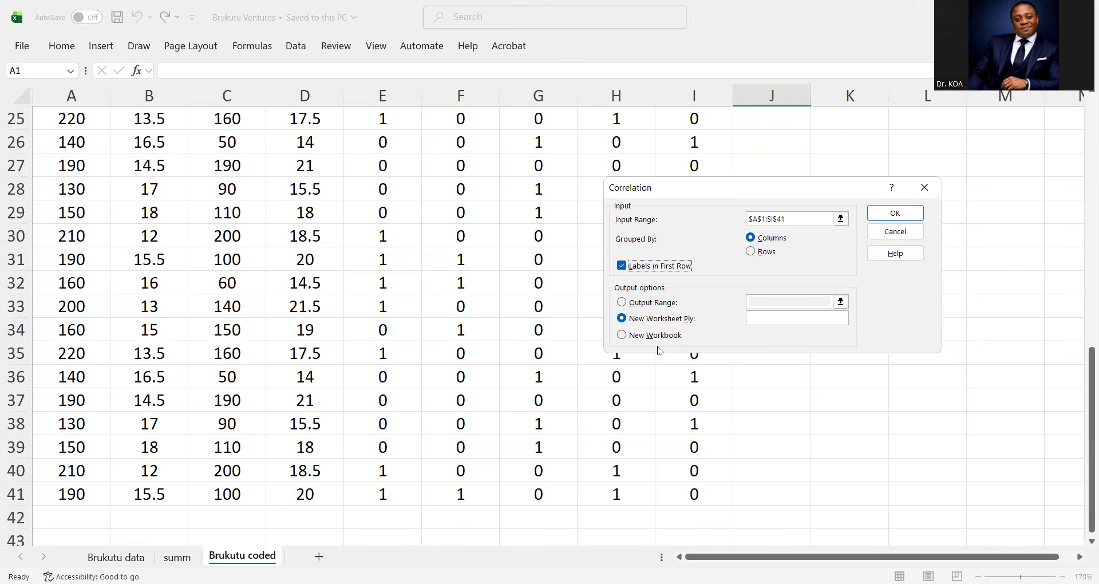
- Run the correlation with its output on a new worksheet named corr
click(773, 319)
text(corr)
key(BackSpace)
key(Return)
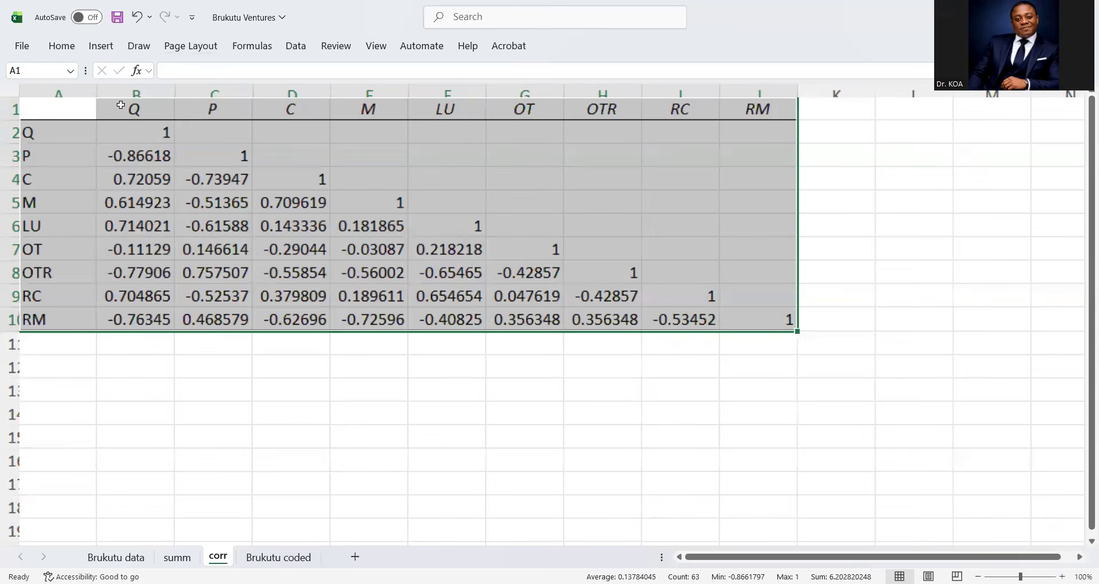
- Apply the Number format to the whole correlation matrix, A1:J10, and collapse the ribbon
click(61, 46)
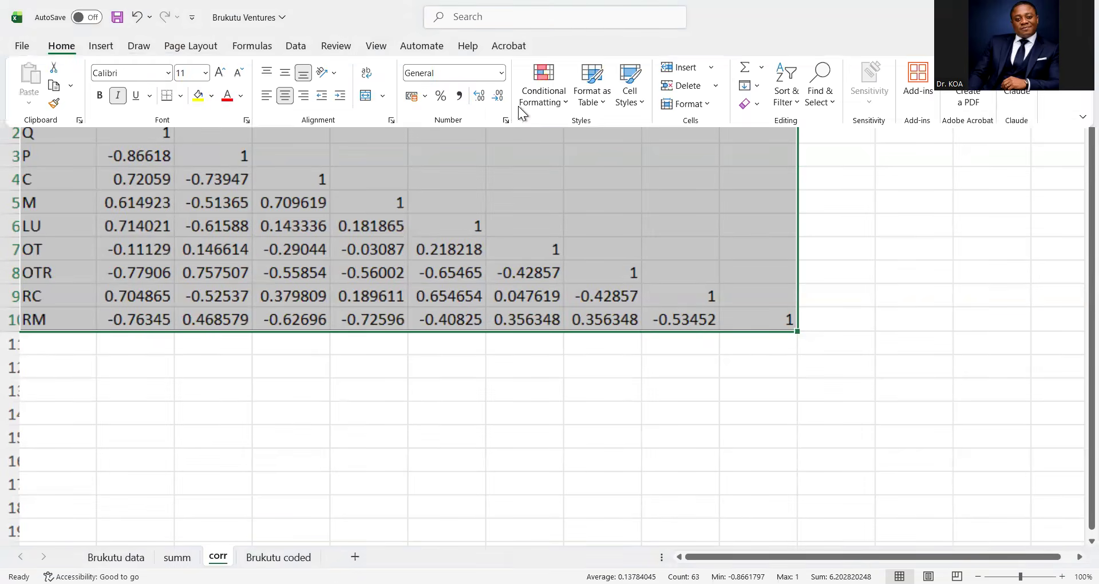
click(502, 74)
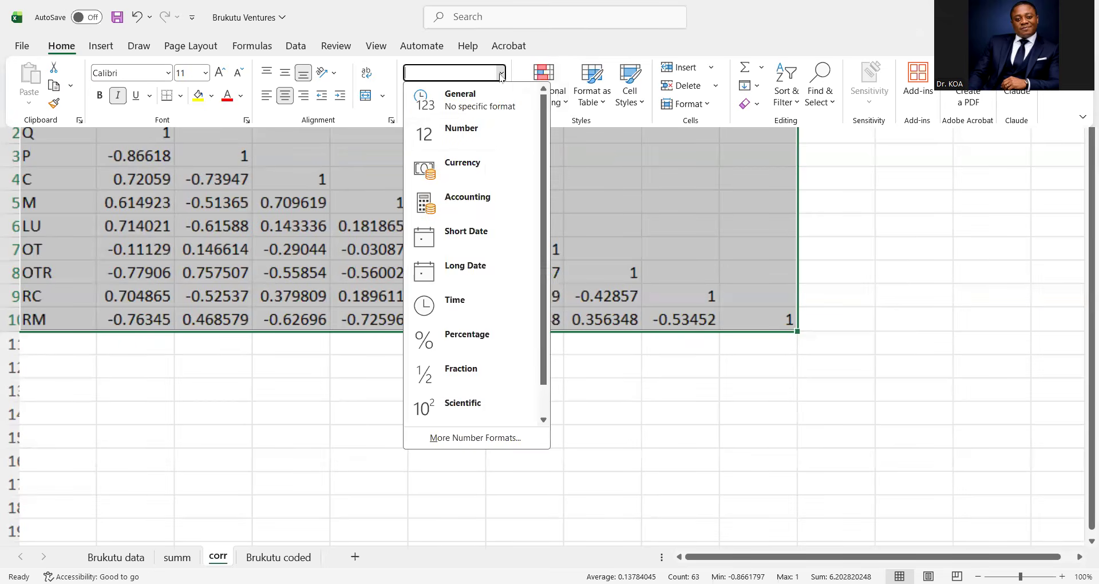
click(482, 129)
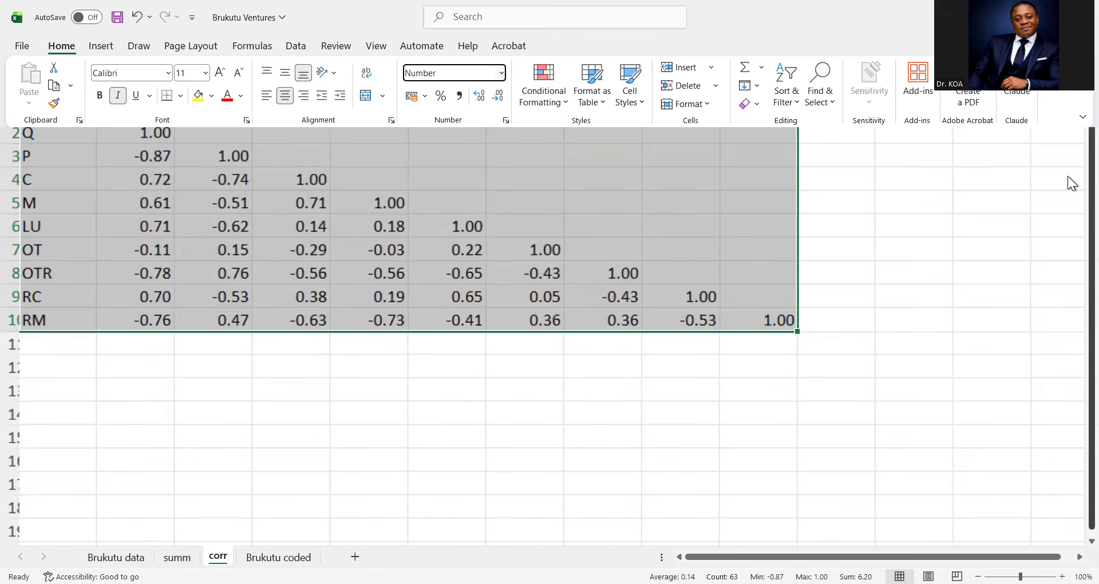
key(ctrl+F1)
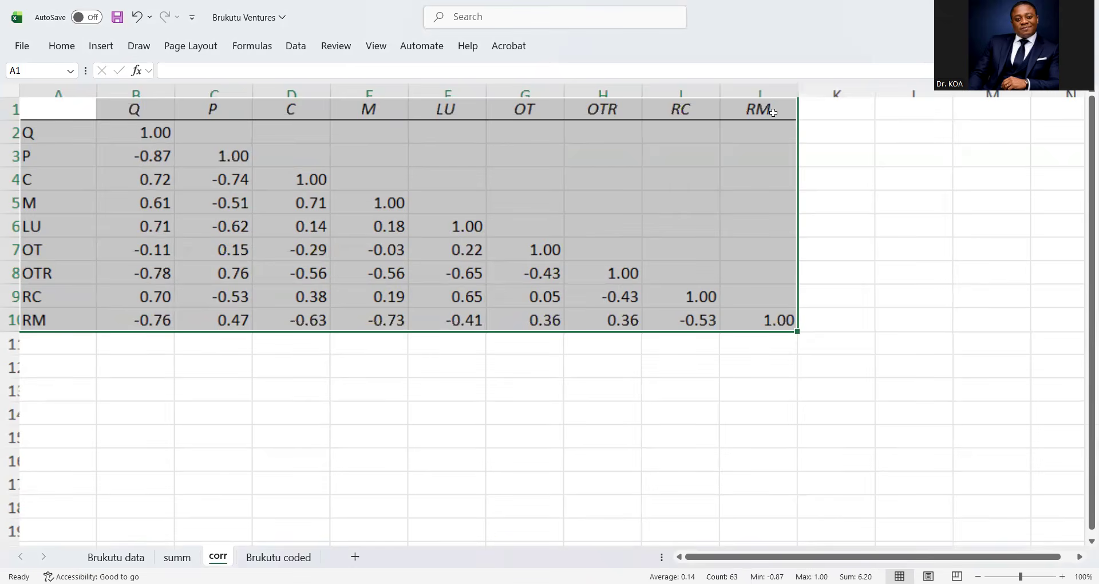
- Switch to Adobe Acrobat and view the Brukutu Gin dataset slide in the research methods document
key(alt+Tab)
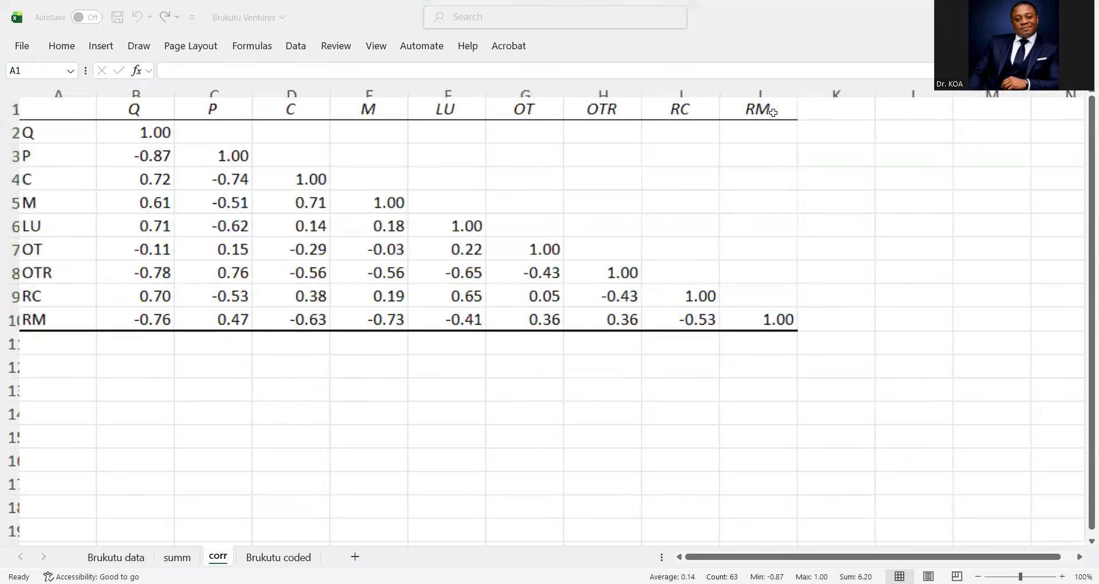
click(379, 349)
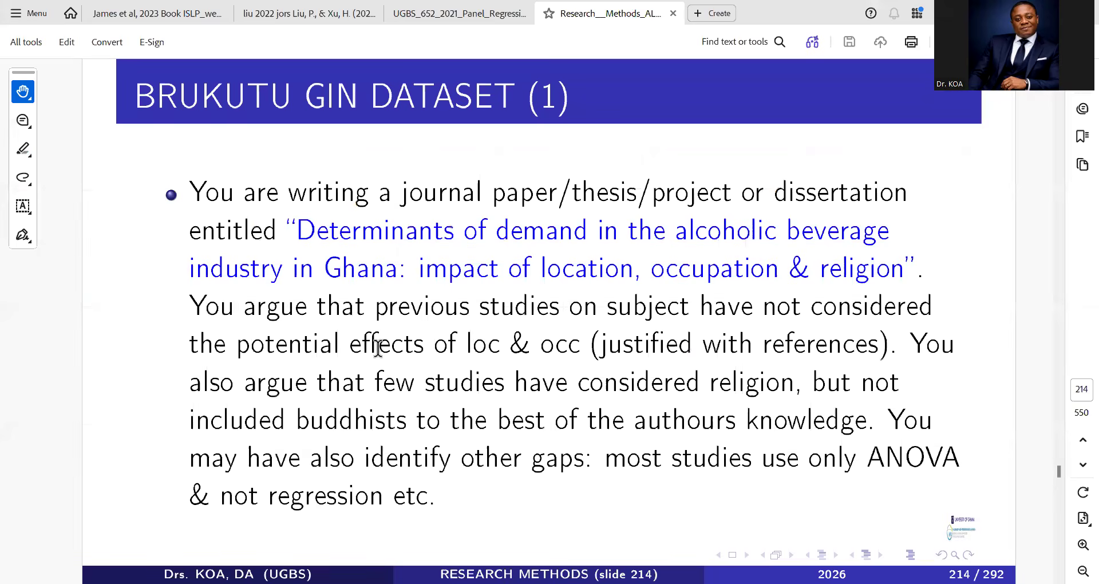
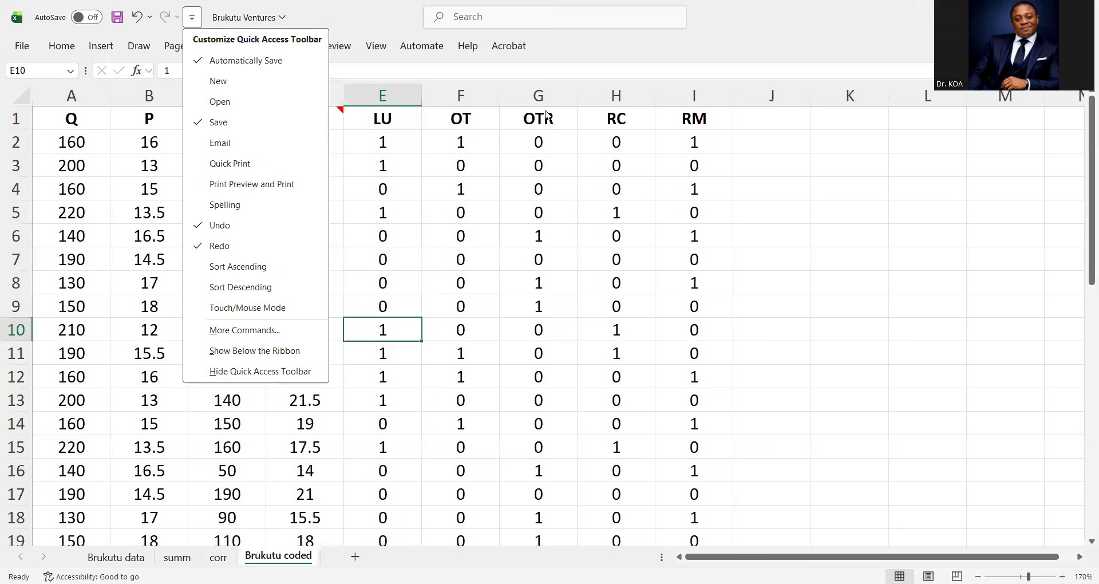
key(alt+Tab)
click(911, 34)
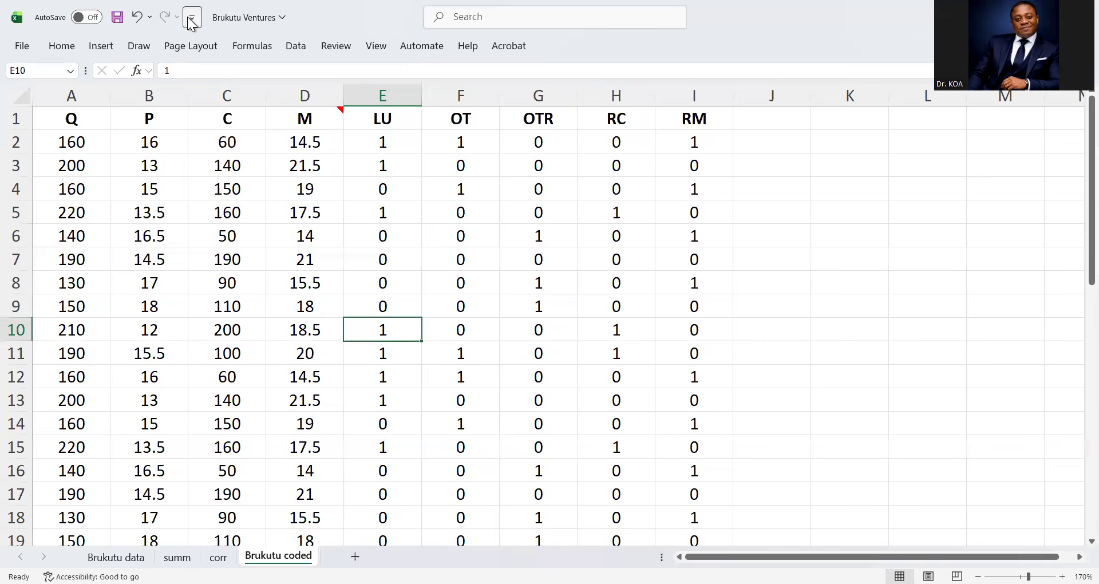
click(273, 21)
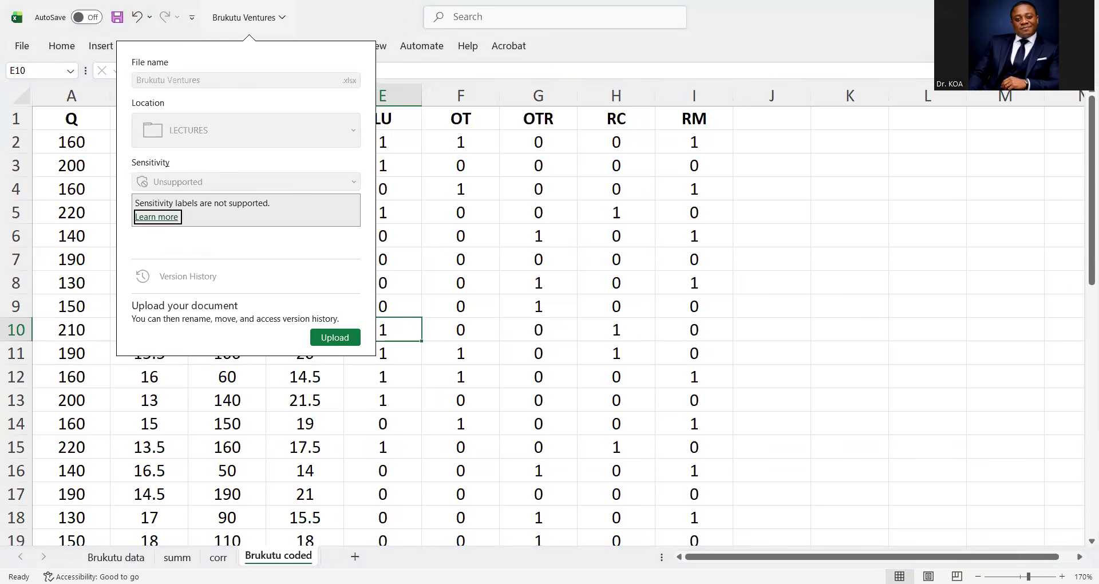
click(1053, 46)
click(904, 39)
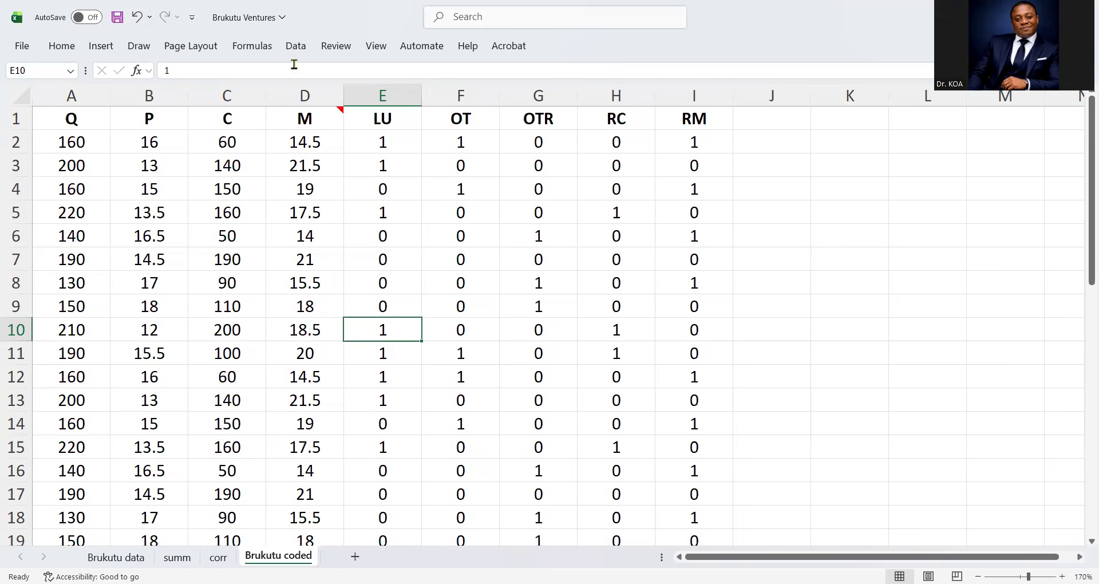
- Open the Analysis ToolPak's Regression tool on the Brukutu coded sheet
click(296, 47)
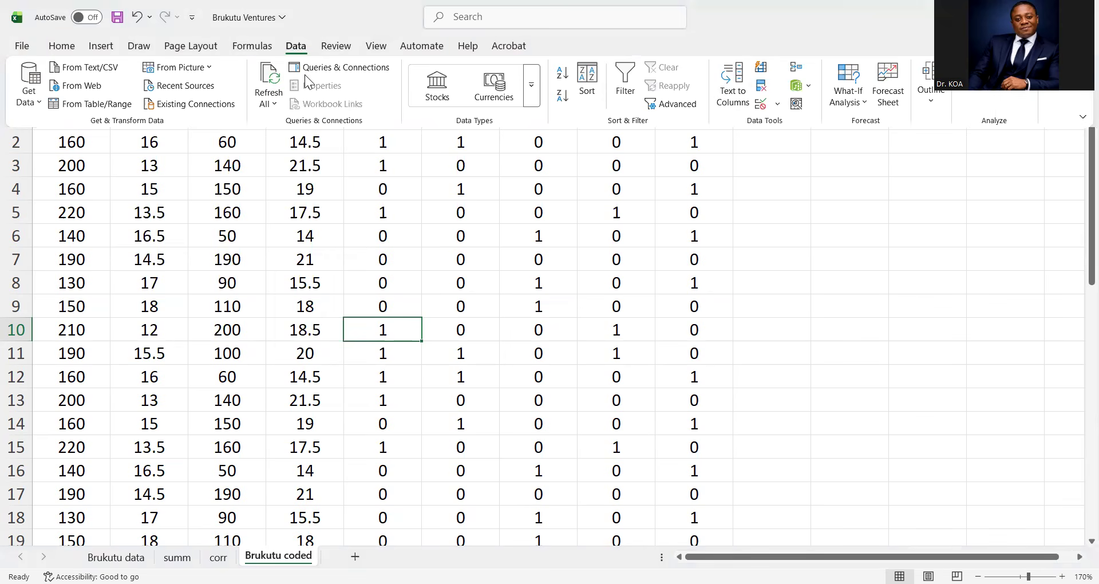
click(231, 46)
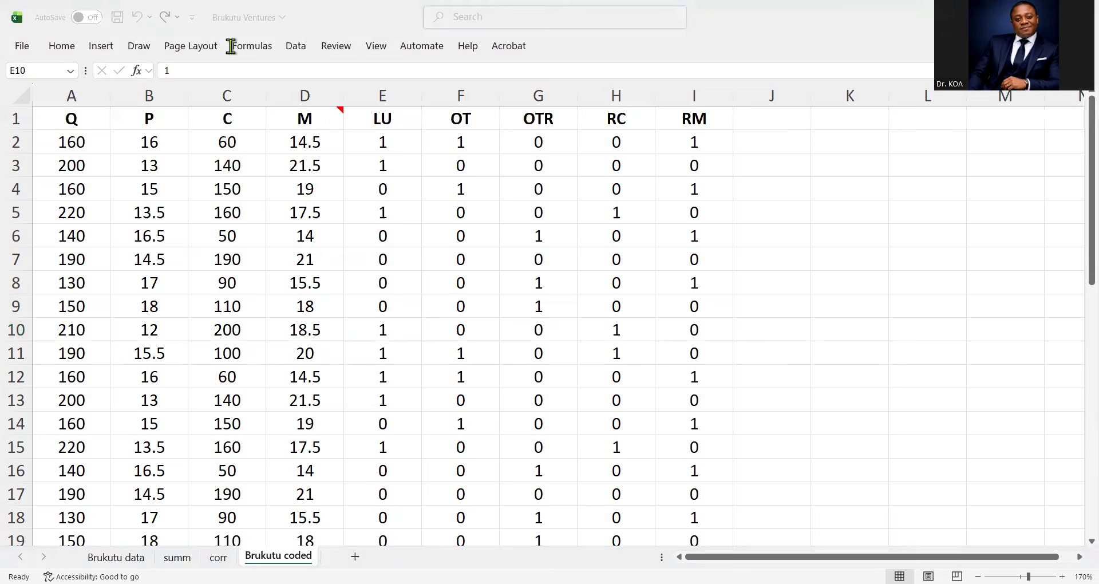
click(296, 46)
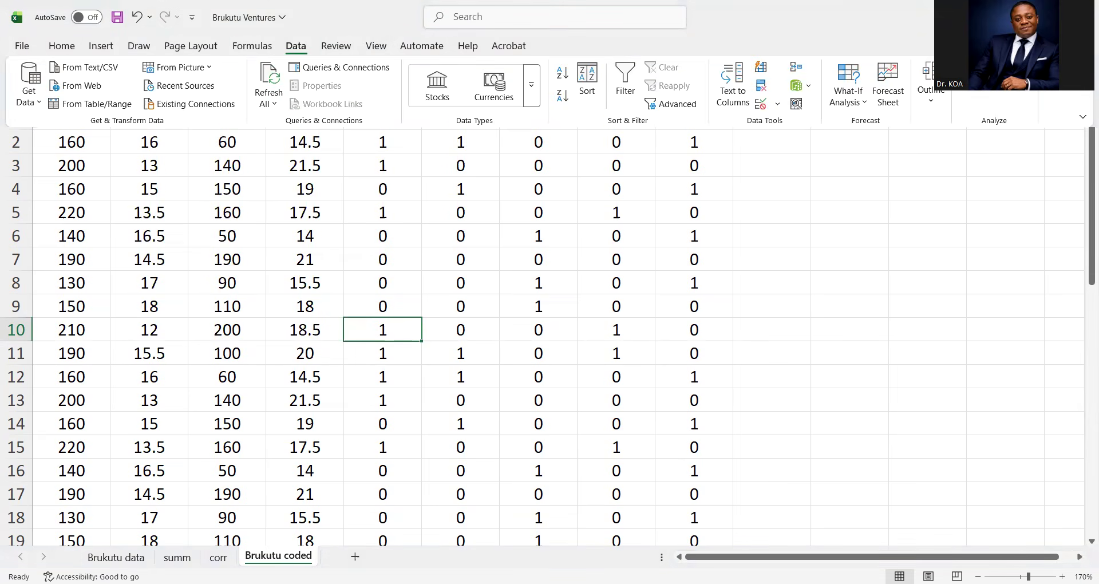
click(986, 98)
scroll(727, 291, down, 3)
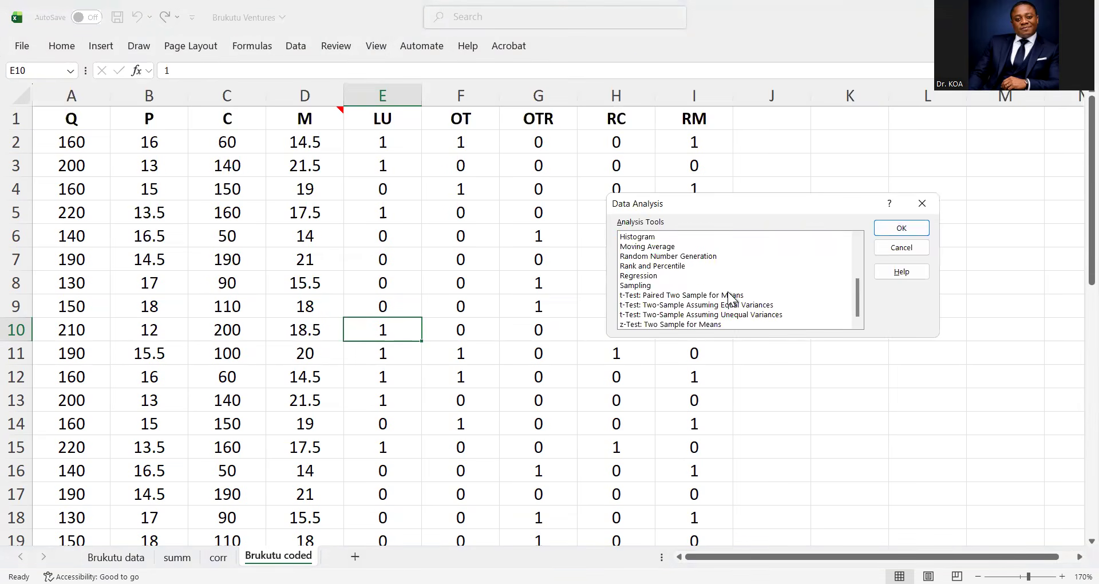
click(643, 276)
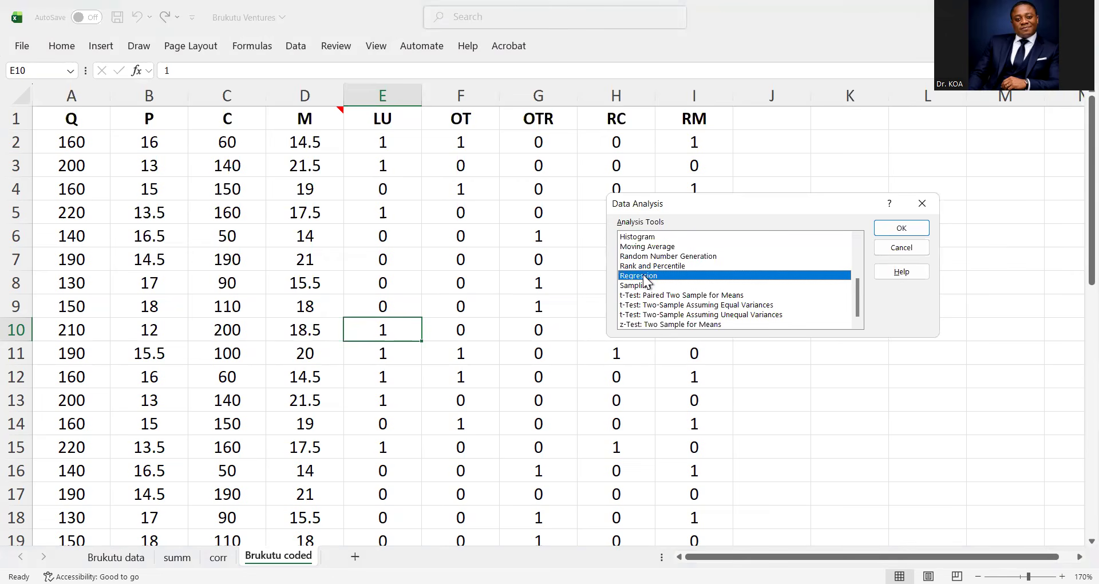
double_click(644, 277)
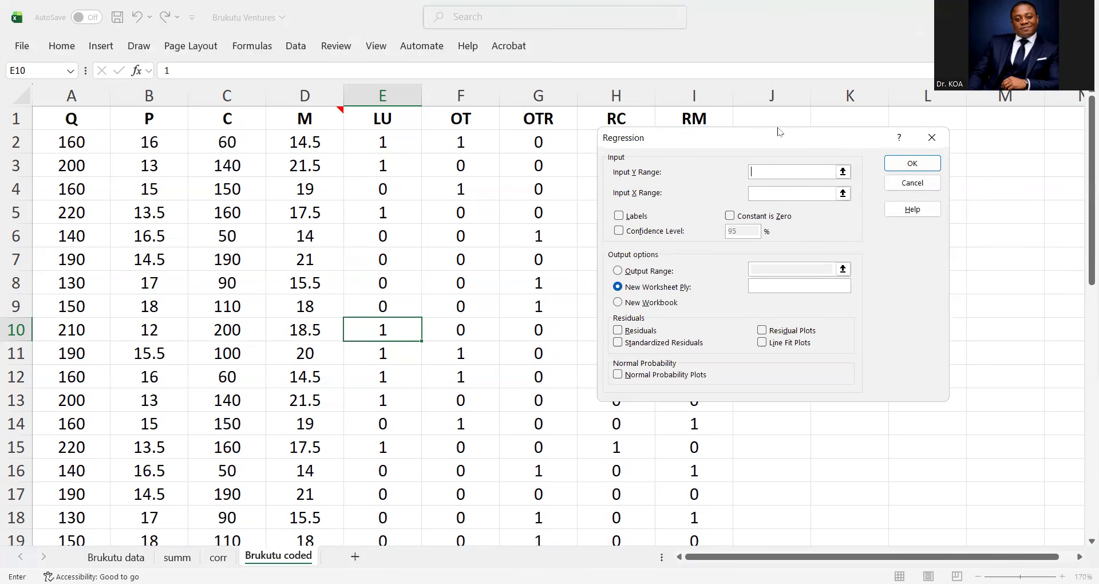
- Set the regression's Y range to the Q column including its heading, A1:A41
drag(796, 137, 815, 112)
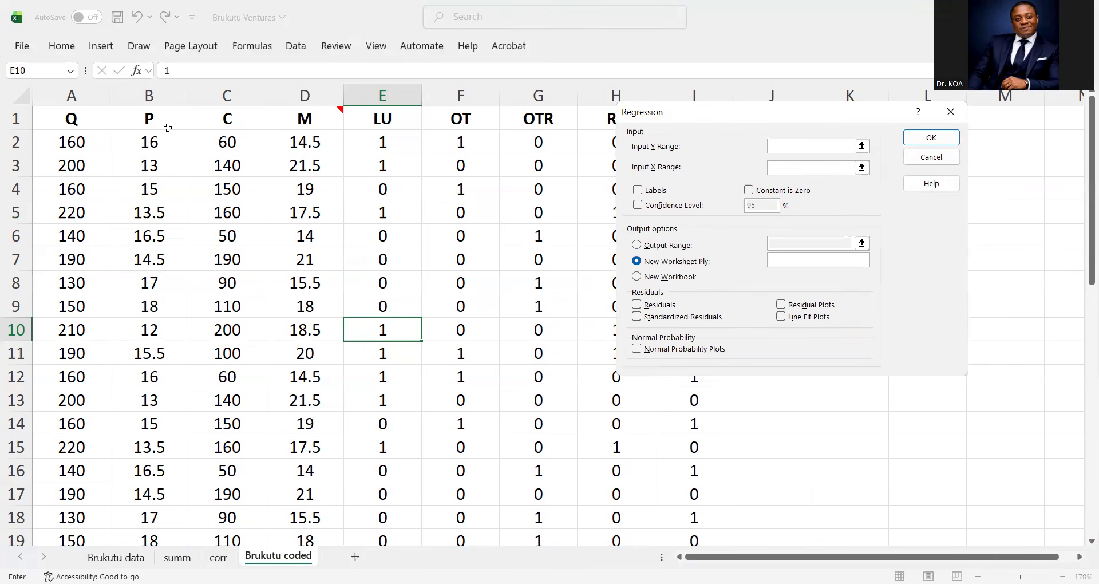
click(70, 119)
key(ctrl+shift+Down)
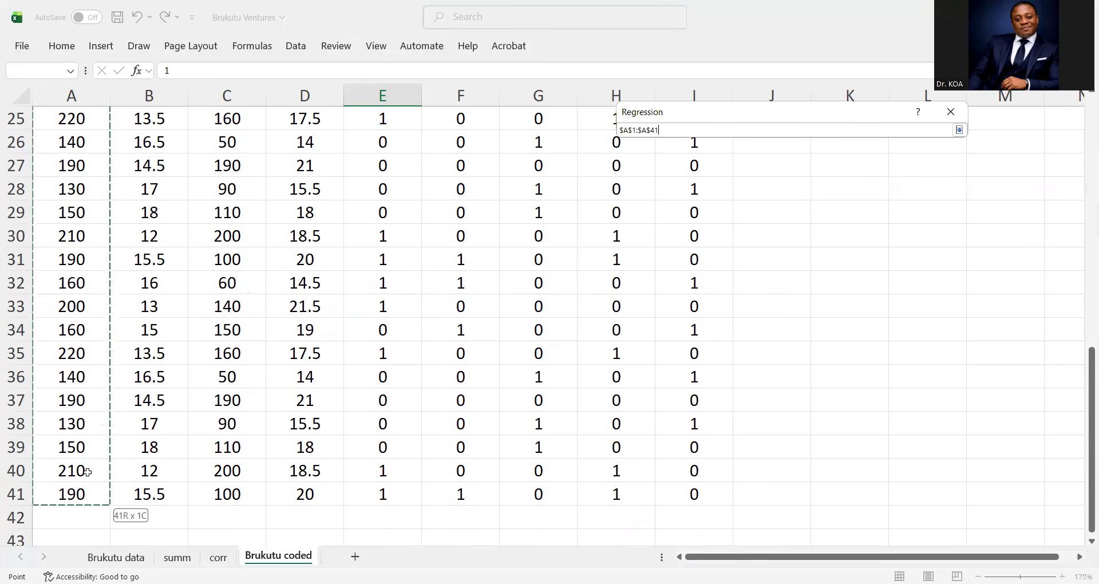
key(Return)
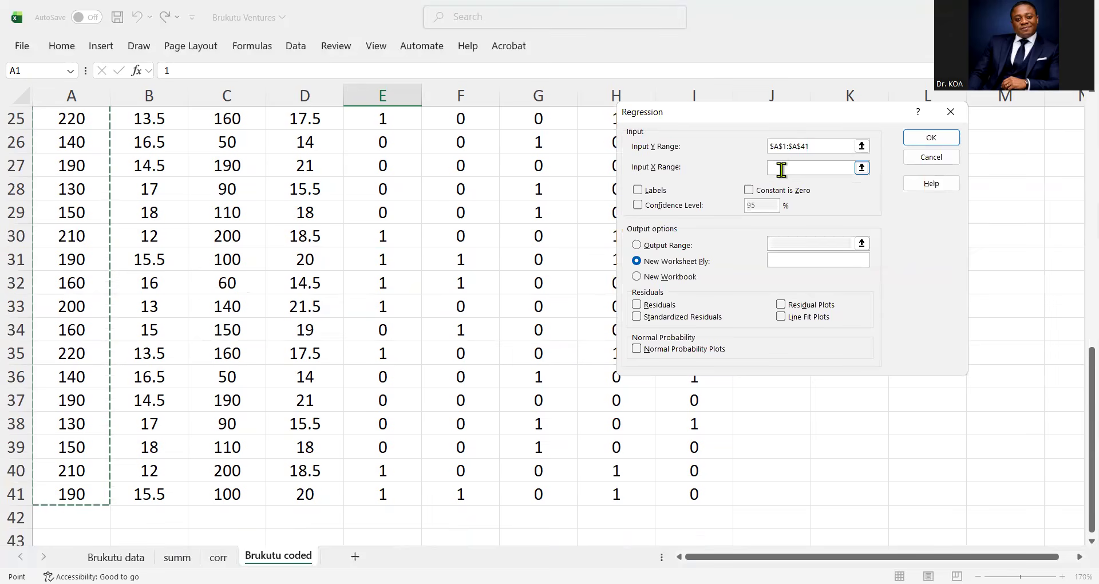
- Set the regression's X range to all predictor columns P through RM including their headings, B1:I41
click(782, 166)
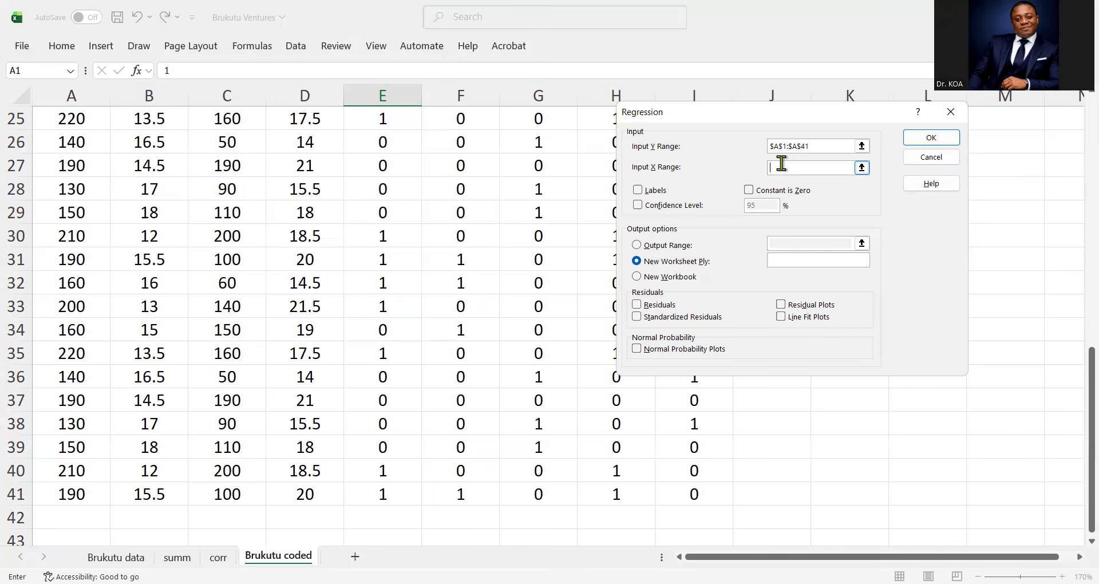
scroll(149, 326, up, 8)
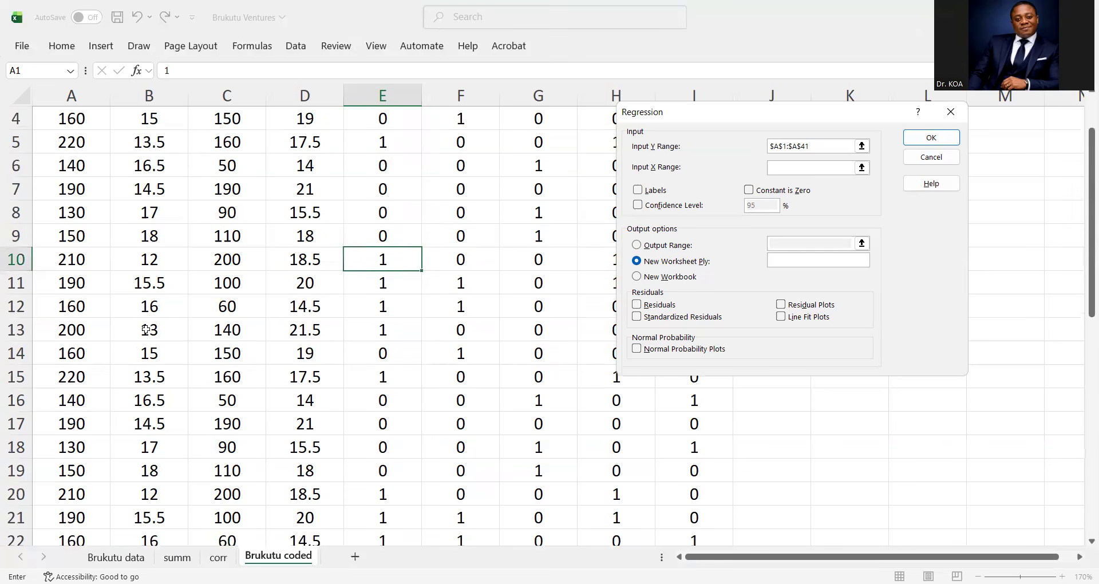
click(147, 118)
shift+click(645, 121)
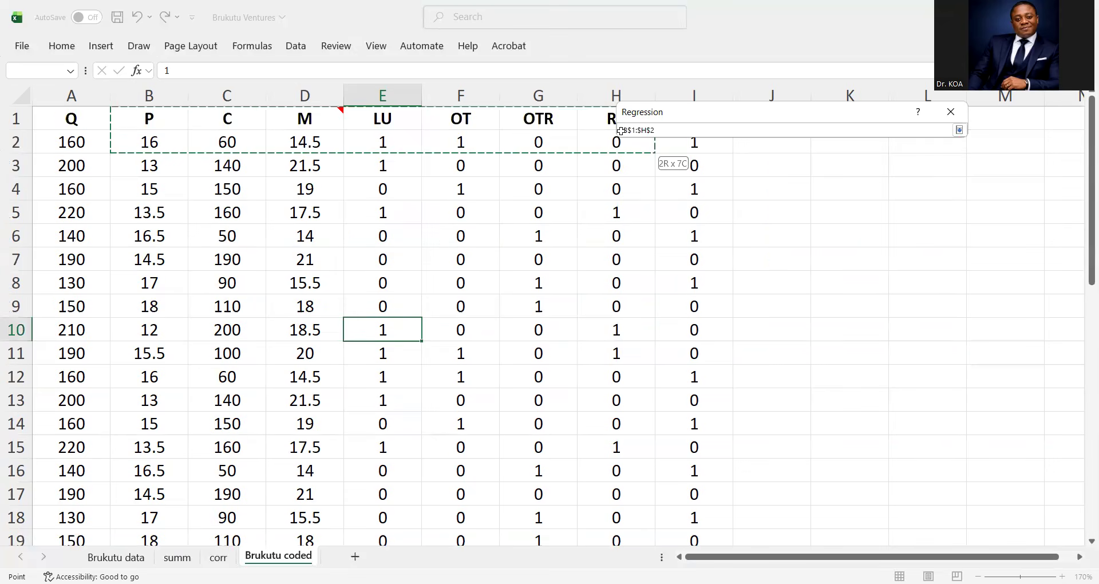
drag(645, 121, 696, 452)
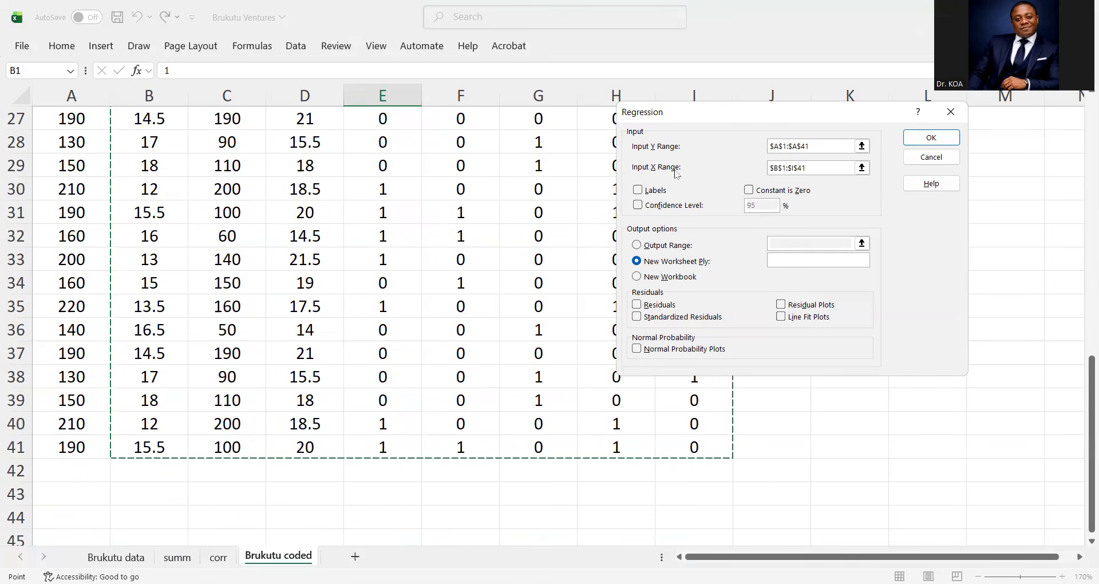
click(802, 169)
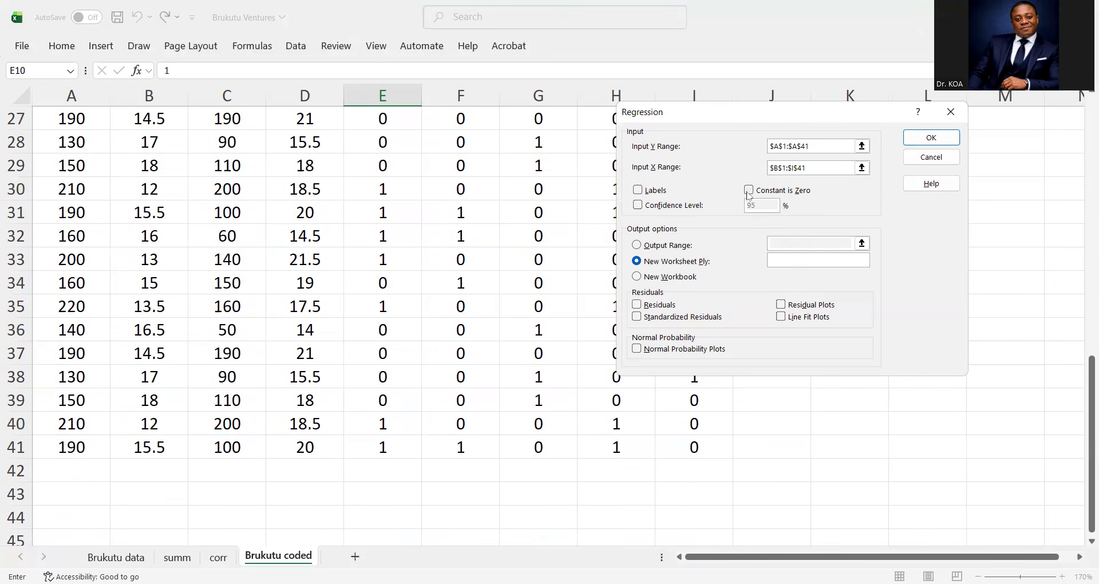
- Mark the regression ranges as having labels and run it with output to a new worksheet named reg
click(637, 190)
click(790, 258)
text(reg)
key(Return)
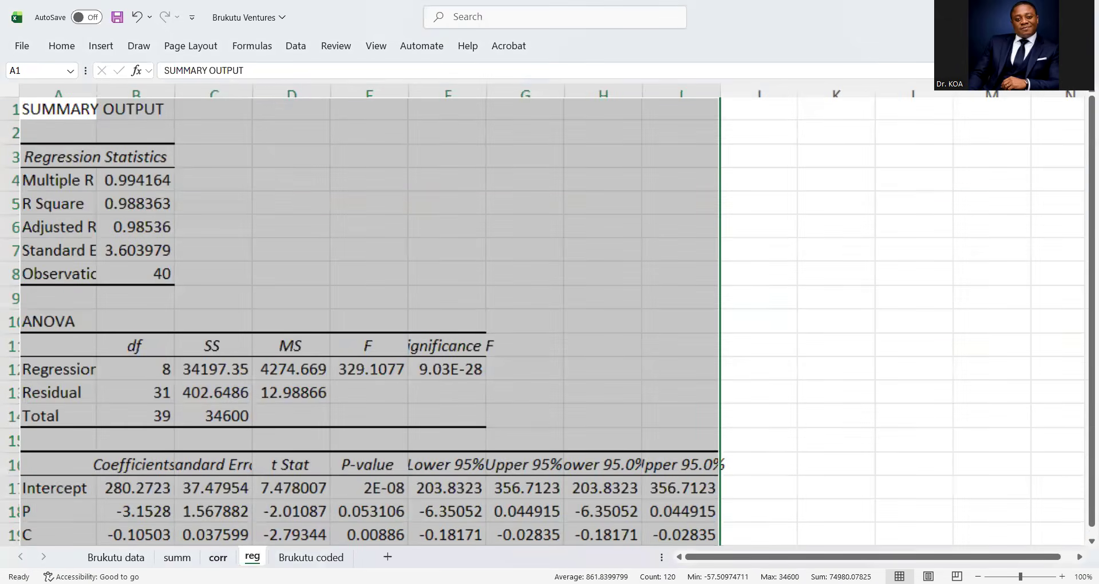
- Examine the regression summary, ANOVA and coefficient tables on the reg sheet at 120% zoom
scroll(188, 405, down, 5)
scroll(189, 404, up, 4)
scroll(188, 405, up, 1)
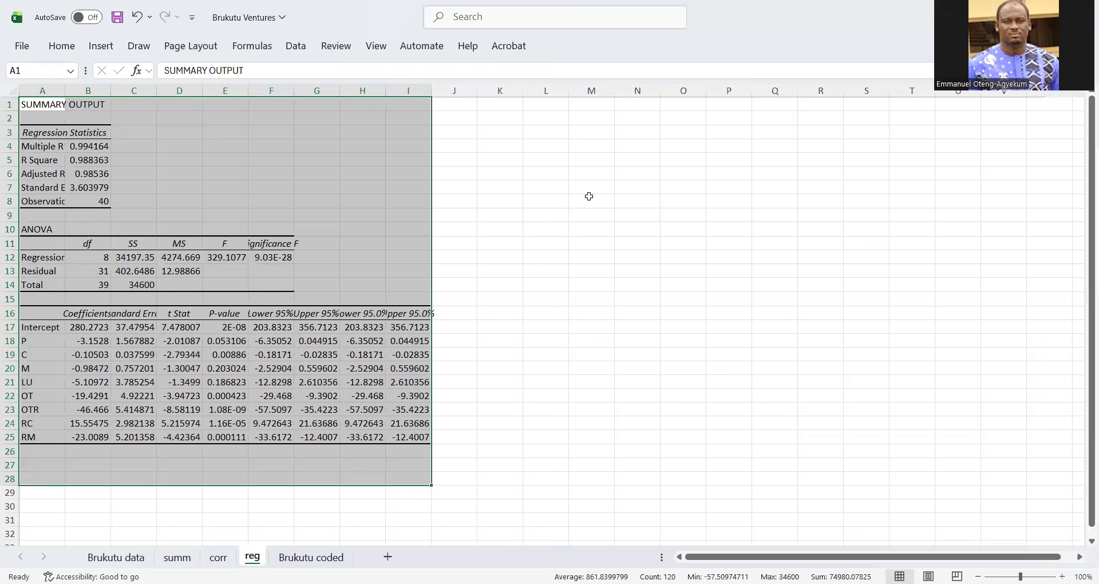
click(413, 239)
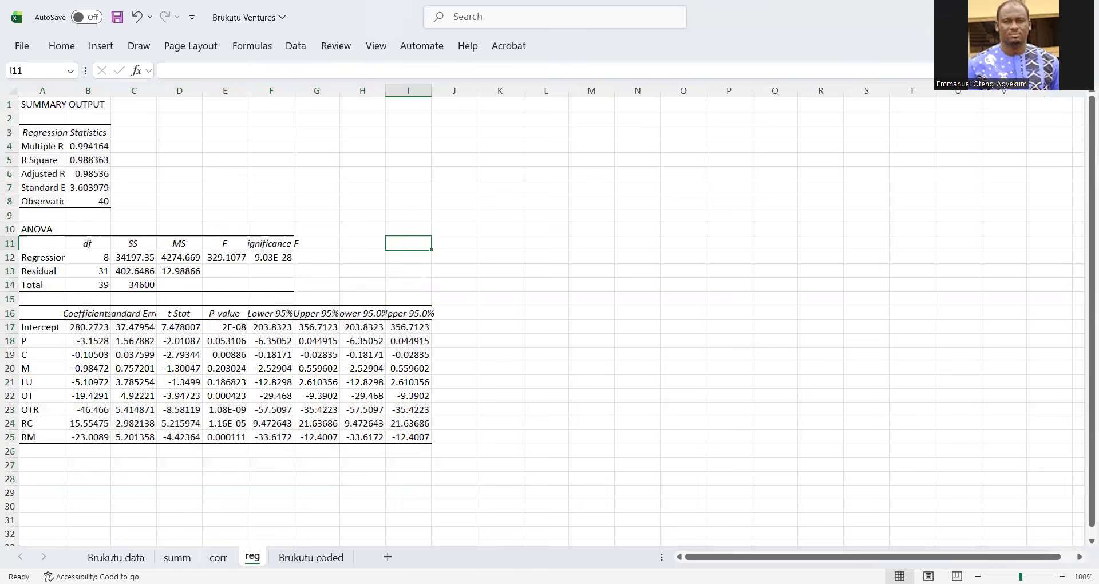
click(1061, 576)
click(1062, 576)
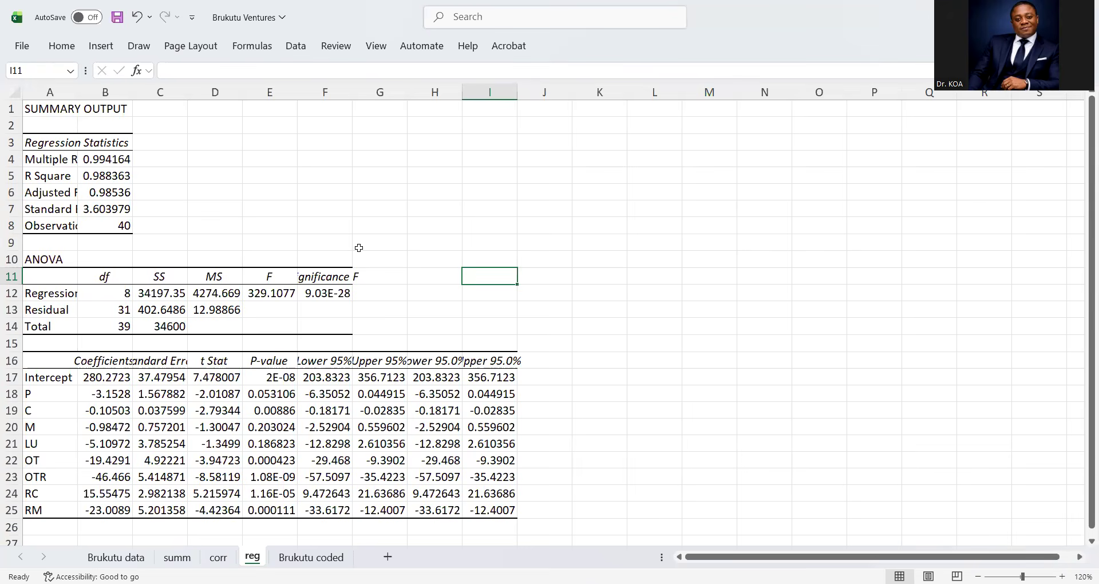
- Reopen the Regression tool on the Brukutu coded sheet to review its input ranges and options, and close it without running
click(298, 557)
scroll(864, 312, up, 9)
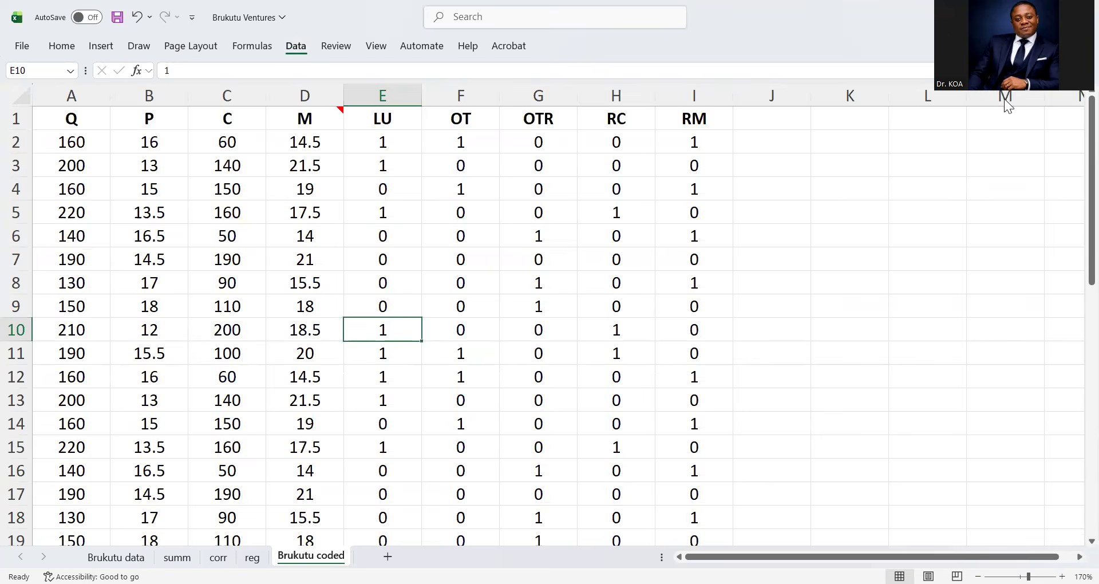
click(296, 47)
click(994, 67)
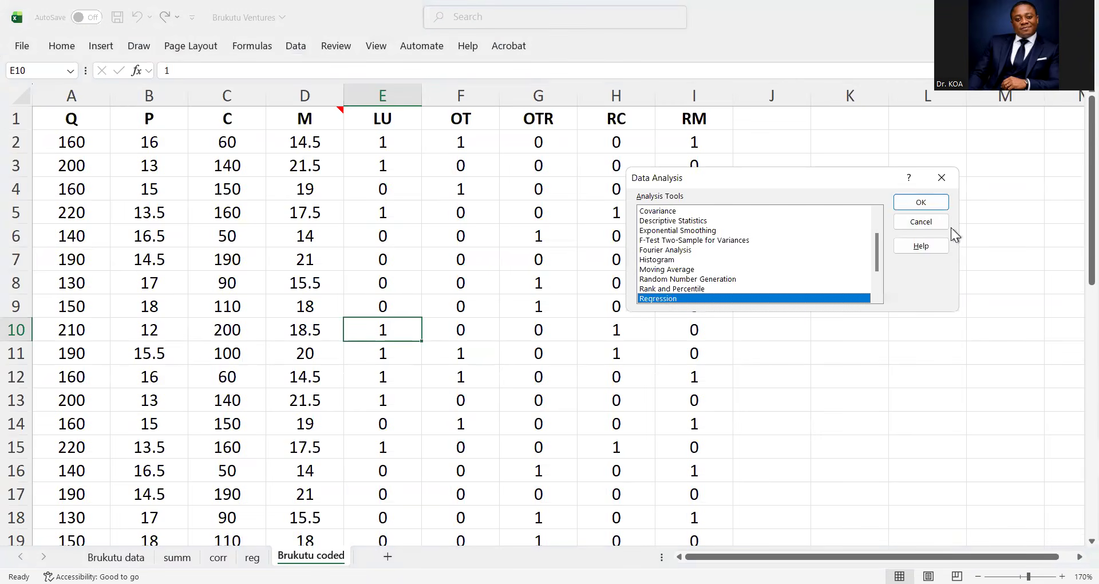
click(923, 203)
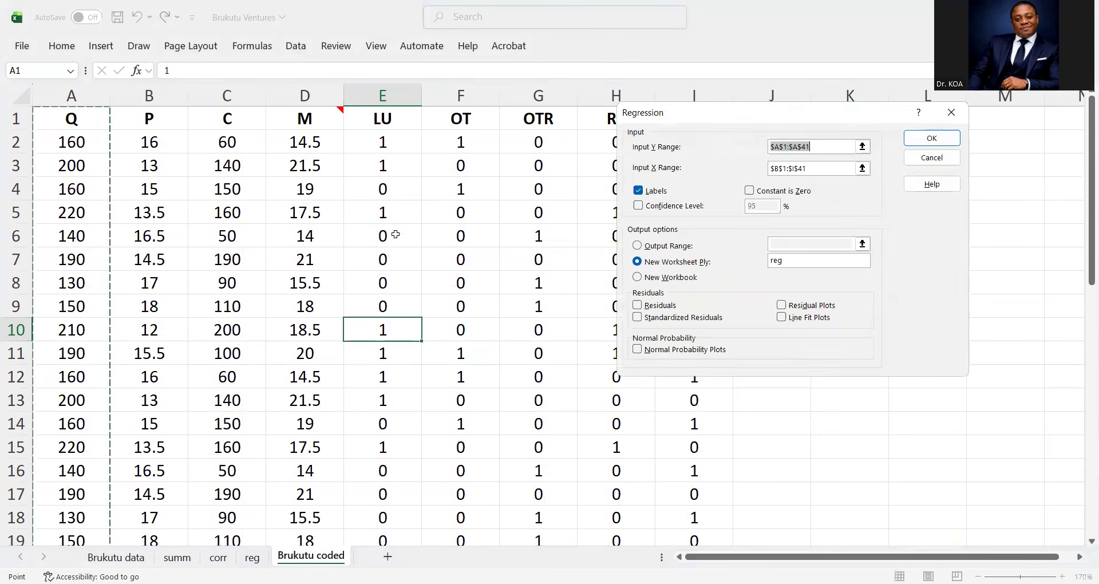
click(830, 147)
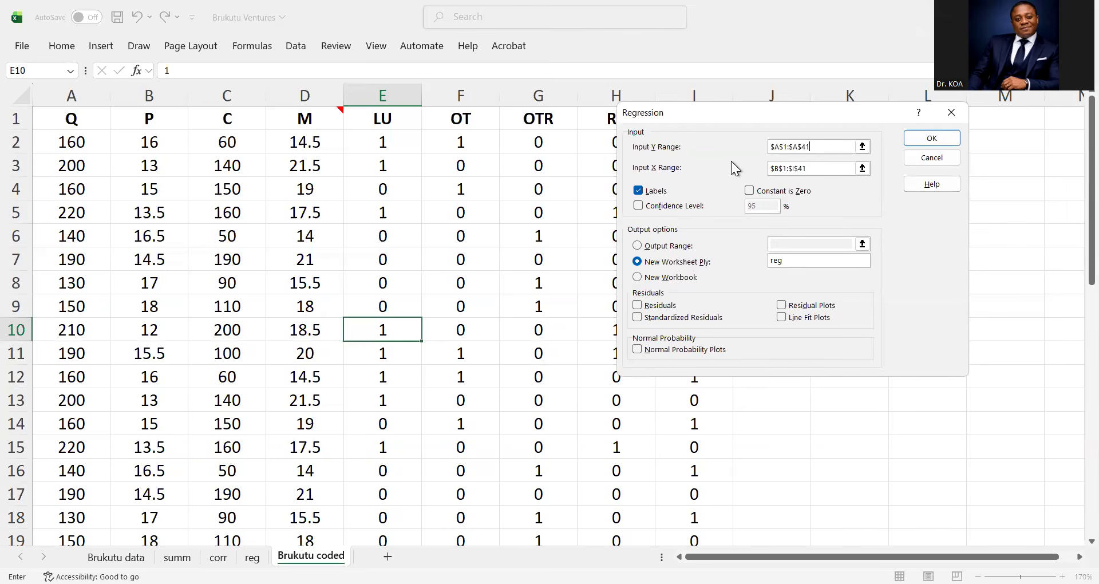
click(932, 162)
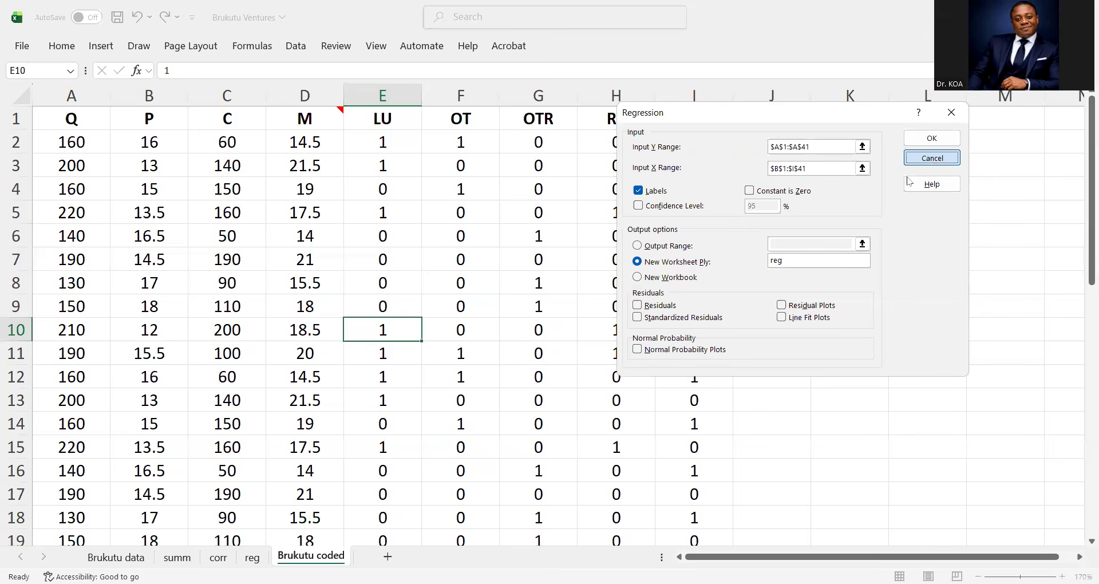
click(916, 229)
click(538, 306)
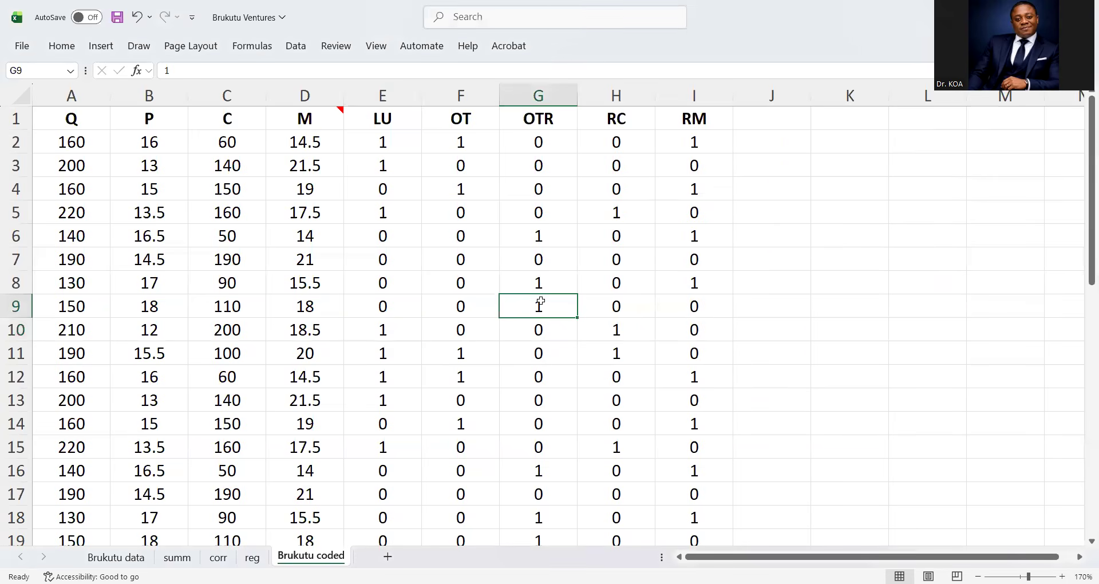
- Switch to RStudio, create a new blank R script and enlarge the script editor in width and height
key(alt+Tab)
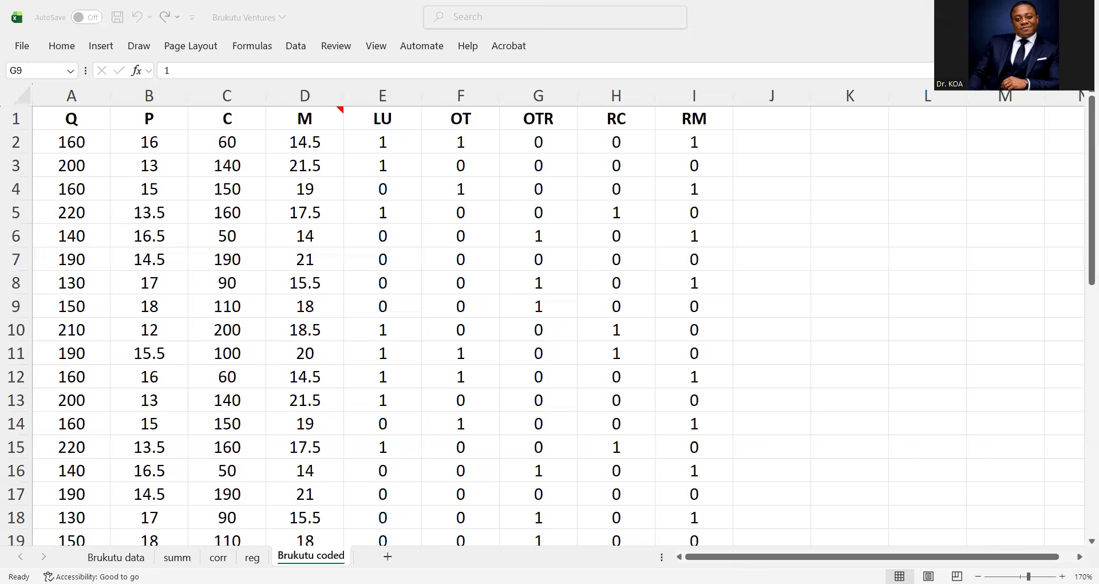
key(alt+Tab)
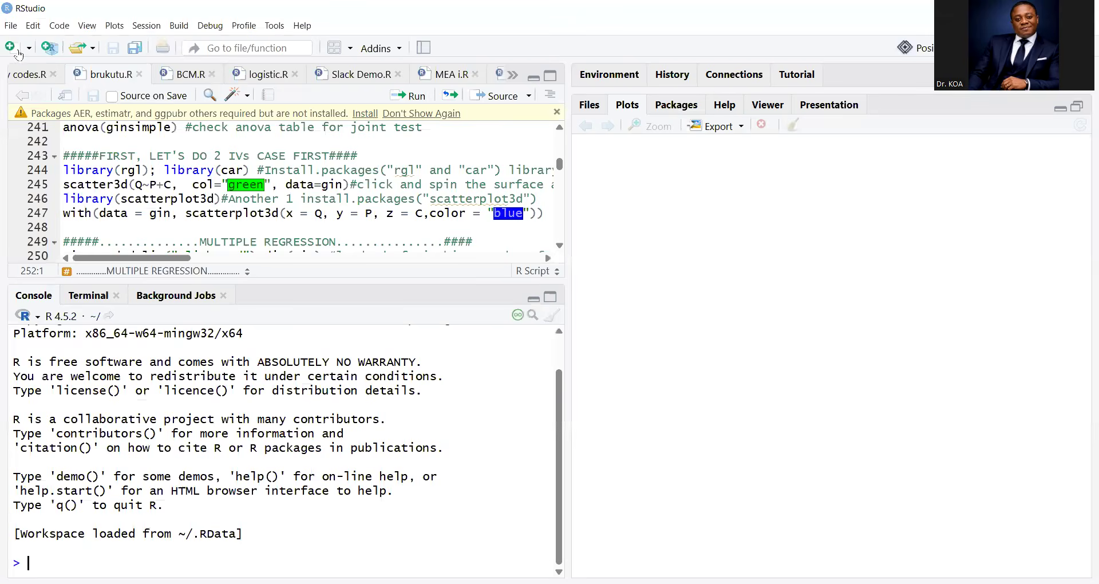
click(13, 49)
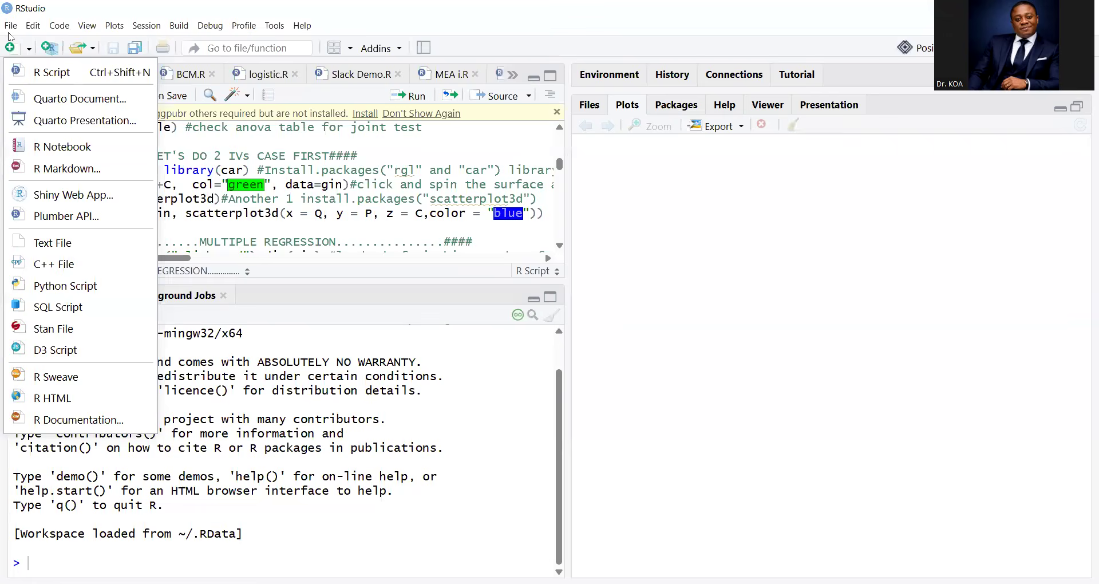
click(39, 74)
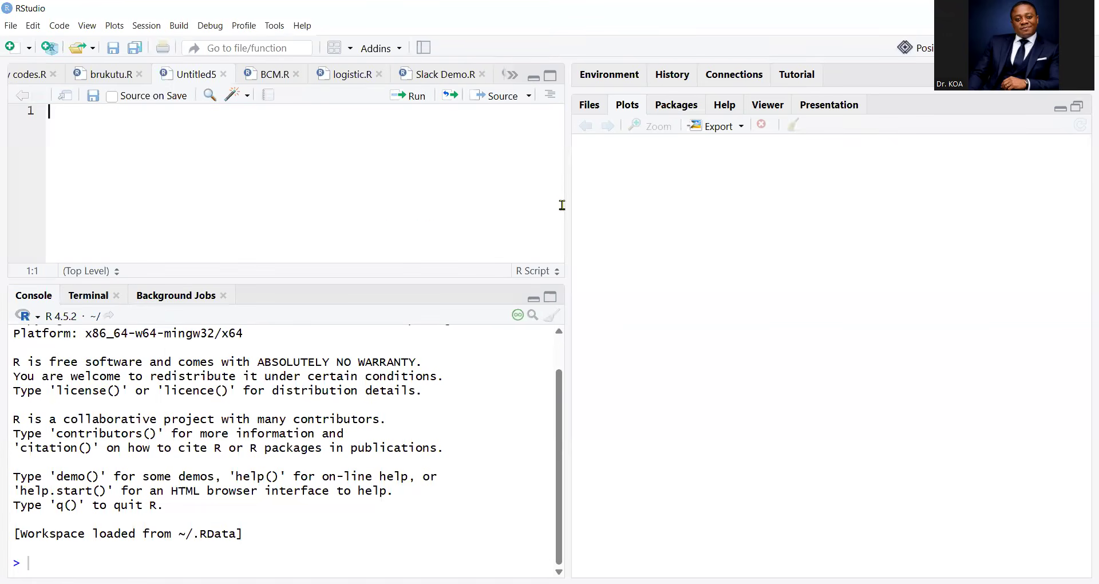
drag(568, 205, 720, 285)
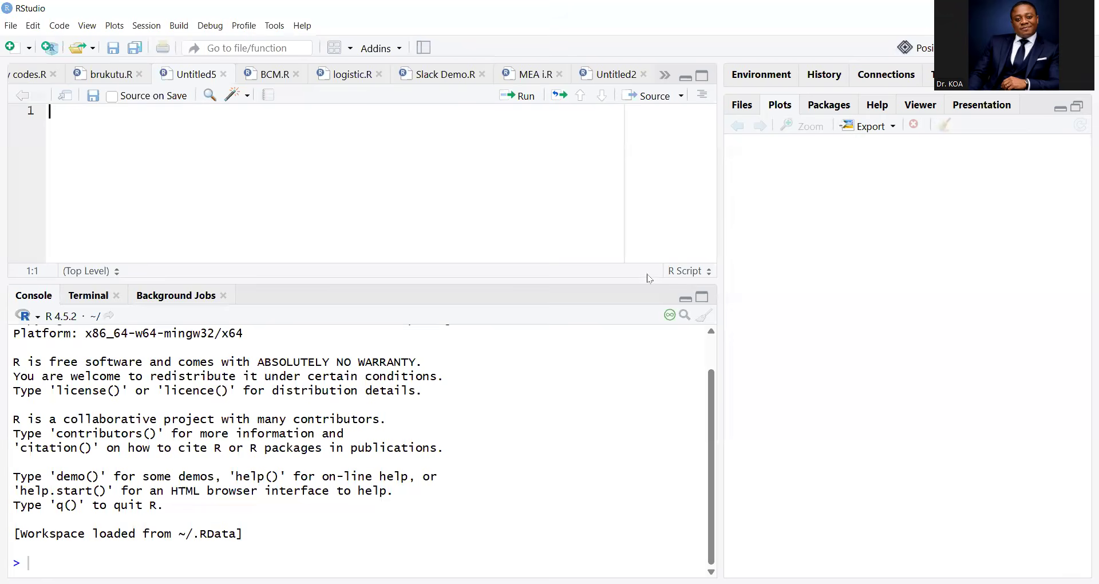
drag(534, 280, 486, 430)
- Copy the code gin=read.delim("clipboard") from slide 224 in Adobe Acrobat and paste it into the new R script in RStudio
key(alt)
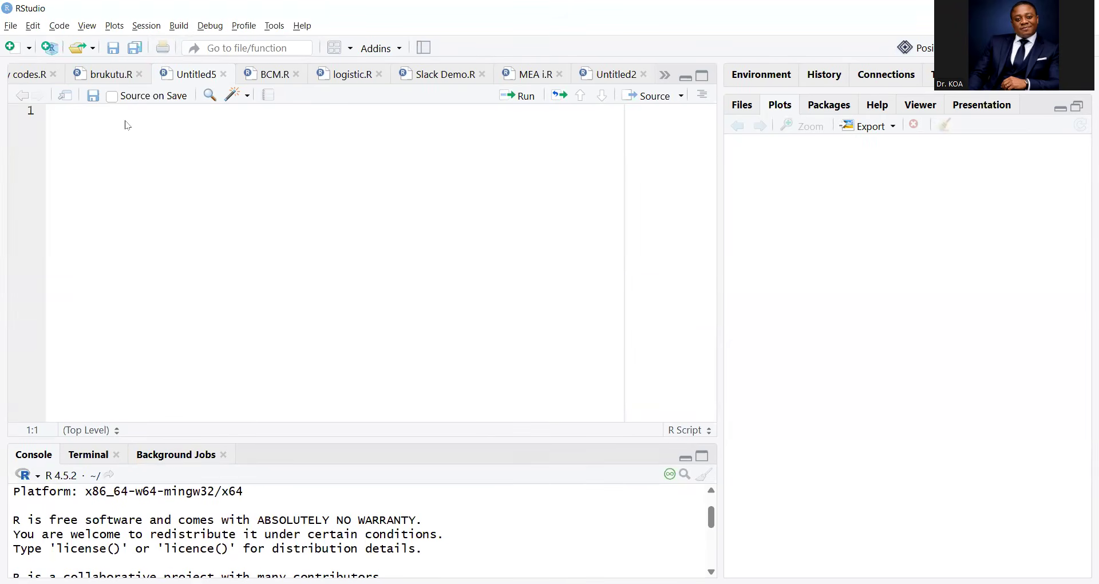
key(alt+Tab)
key(alt+Tab)
scroll(541, 258, up, 5)
scroll(541, 258, down, 4)
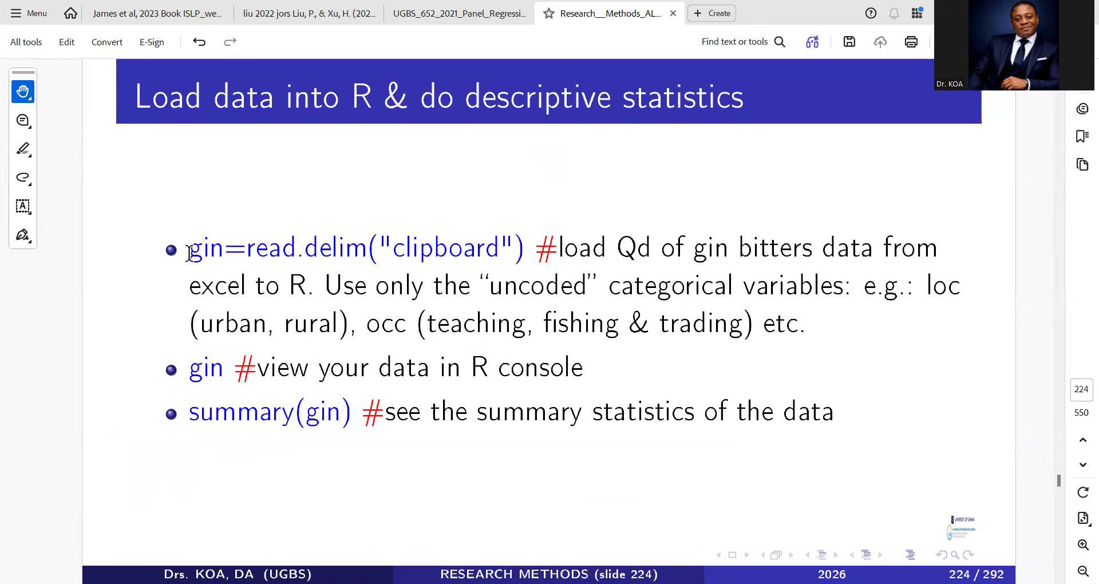
drag(189, 253, 534, 255)
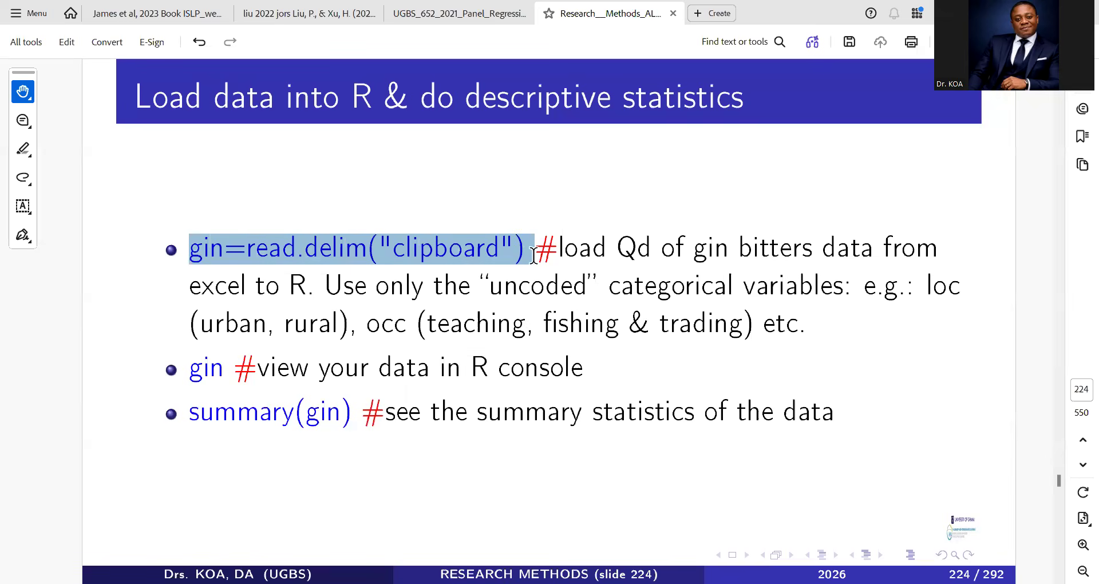
drag(533, 254, 527, 255)
drag(527, 255, 527, 252)
key(ctrl+c)
key(alt+Tab)
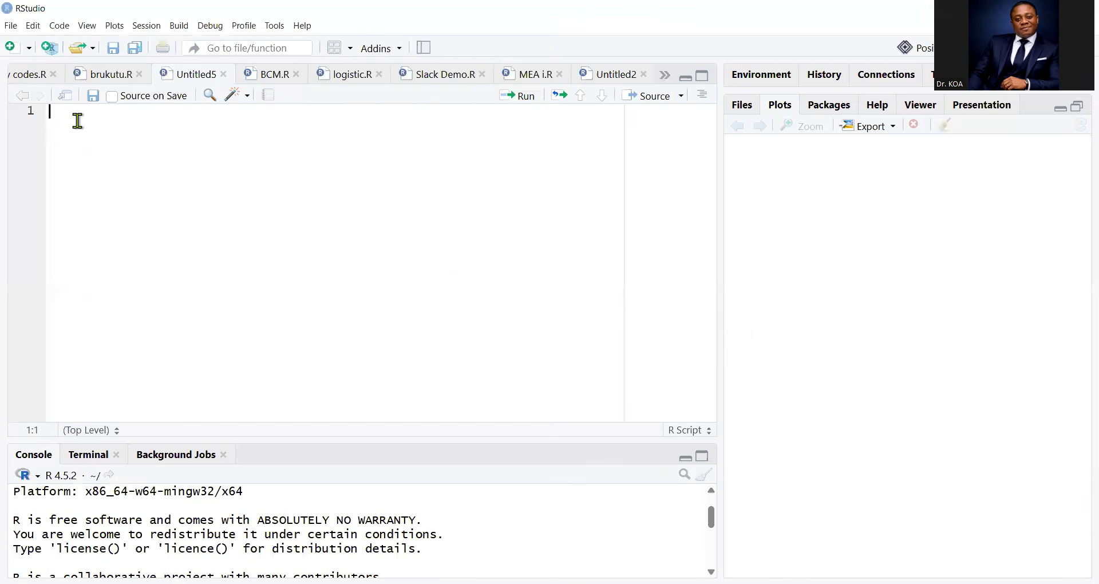
key(ctrl+v)
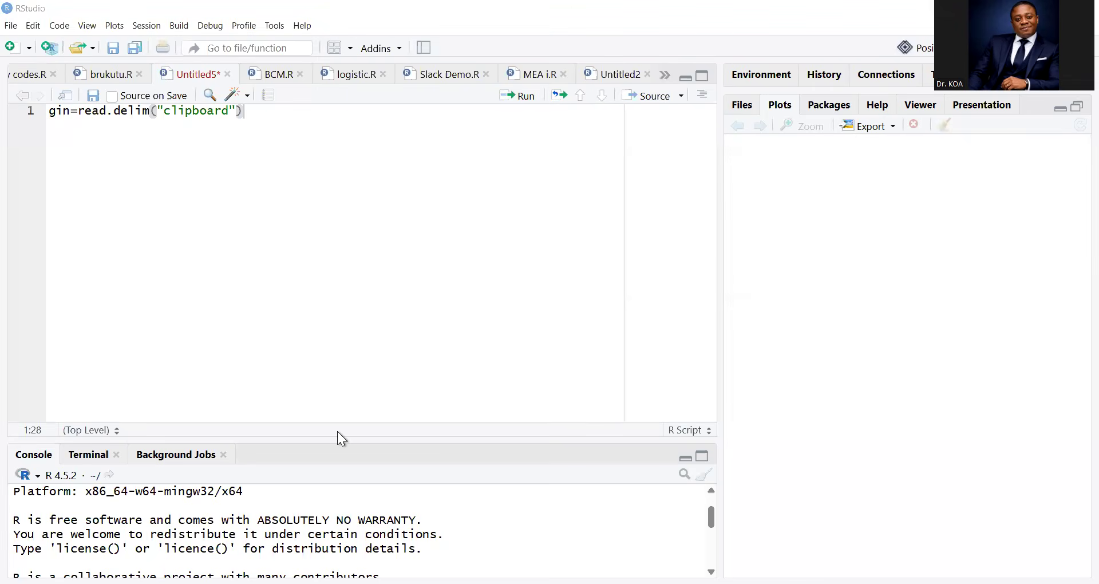
- Switch to Excel and examine the uncoded categorical values in the loc column of the Brukutu data sheet
key(alt+Tab)
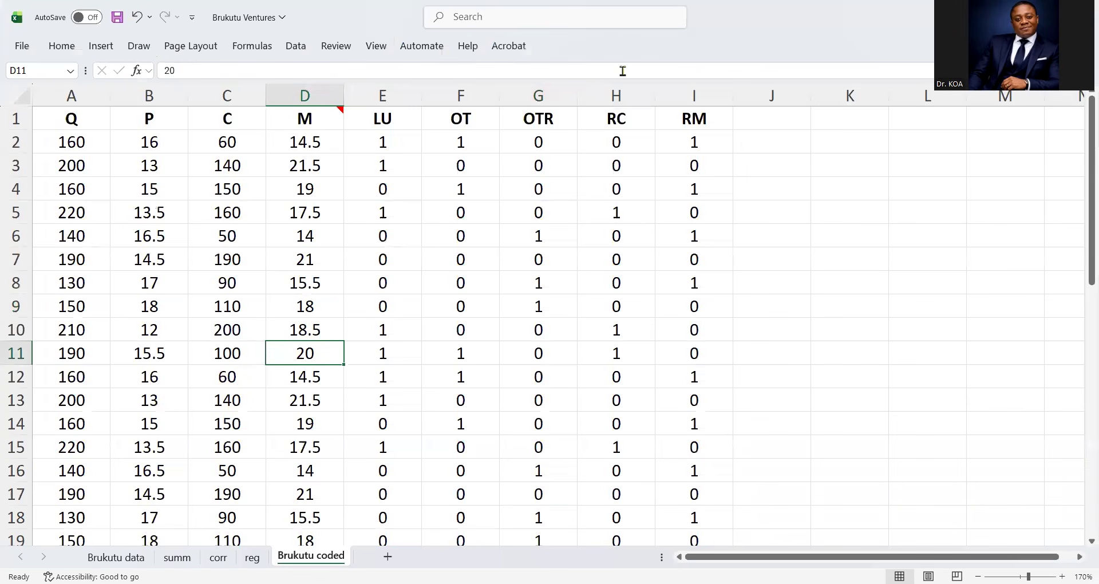
click(99, 558)
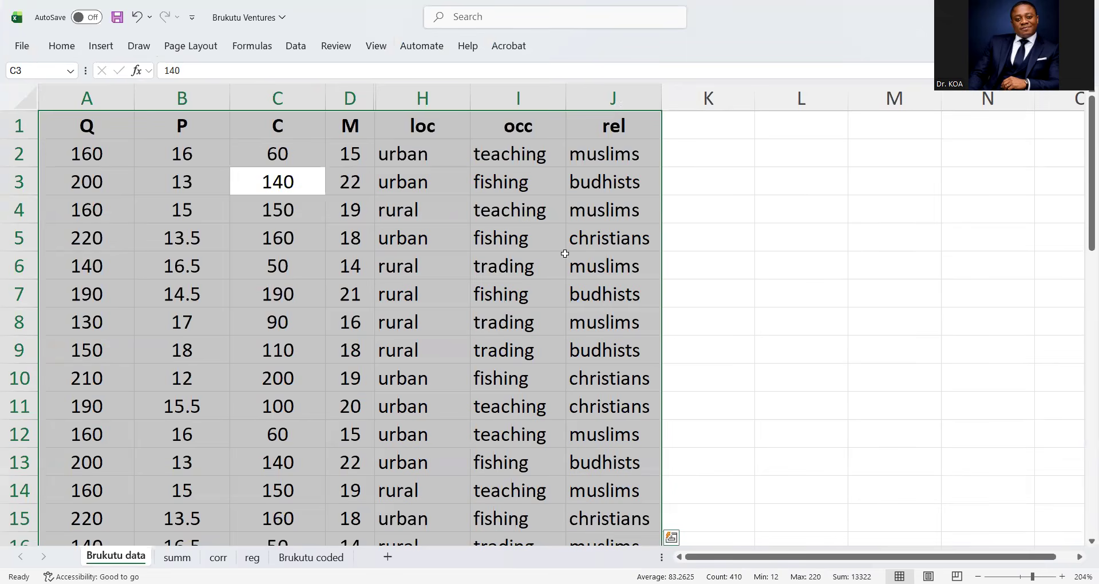
click(398, 156)
click(399, 180)
click(409, 151)
click(404, 179)
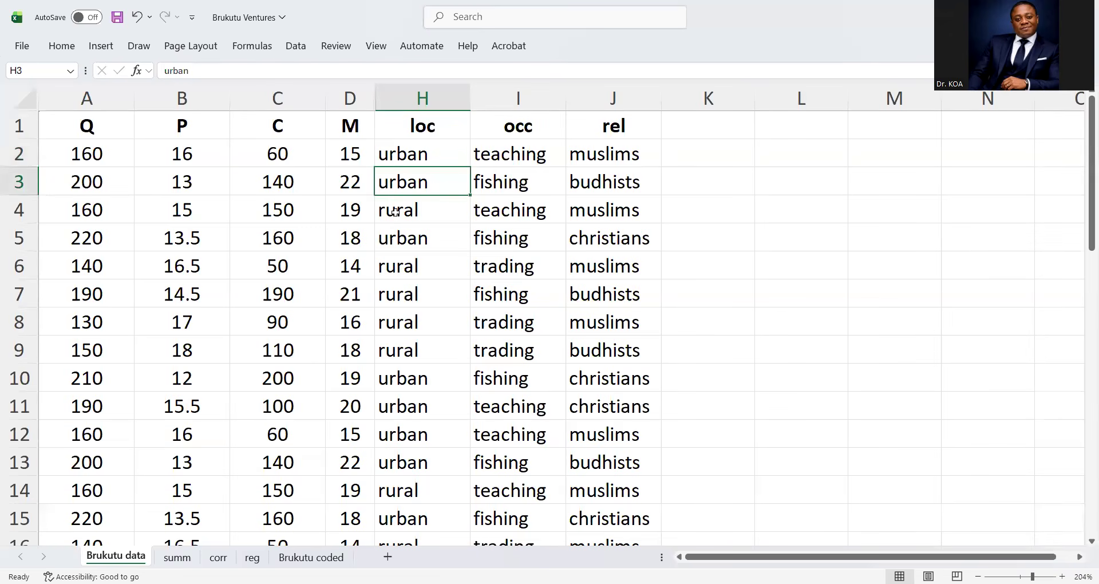
click(395, 212)
click(394, 237)
click(388, 294)
click(379, 325)
click(257, 241)
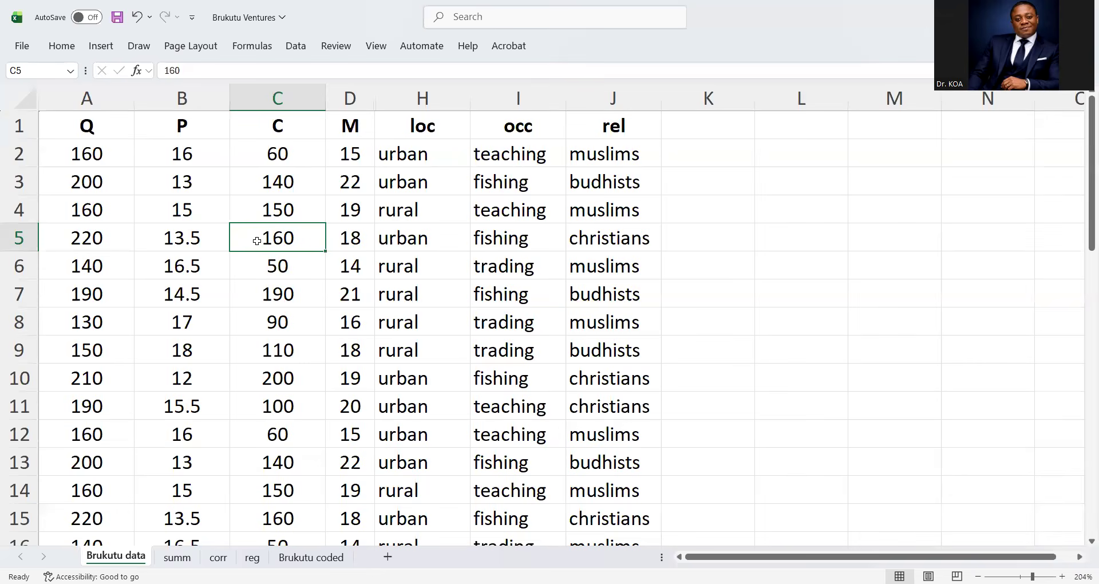
- Copy the whole Brukutu data table with headings and load it in RStudio by running the gin=read.delim("clipboard") line
key(ctrl+a)
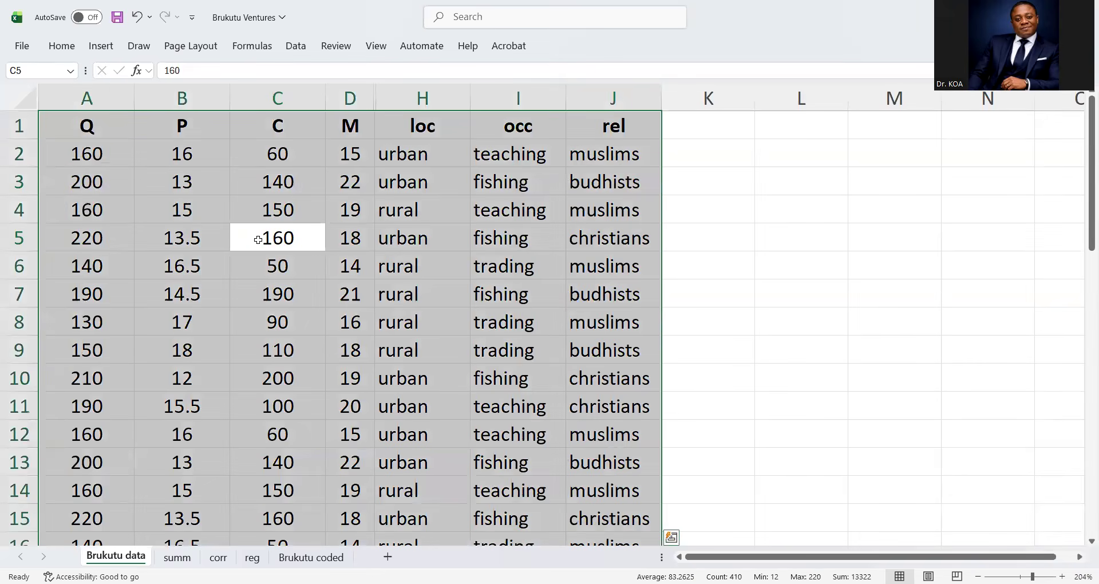
click(232, 293)
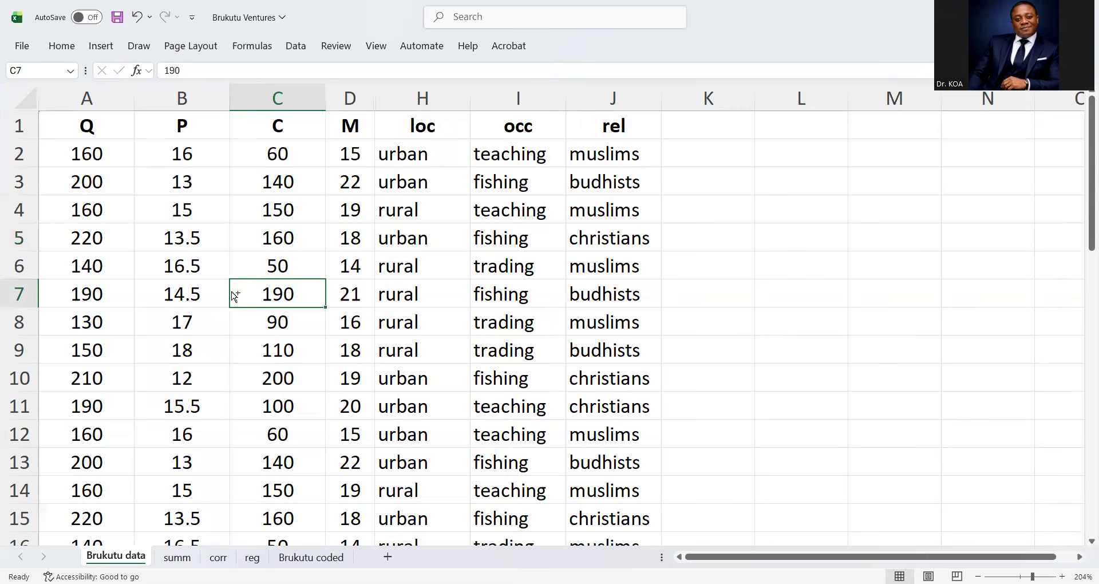
key(ctrl+a)
key(ctrl+c)
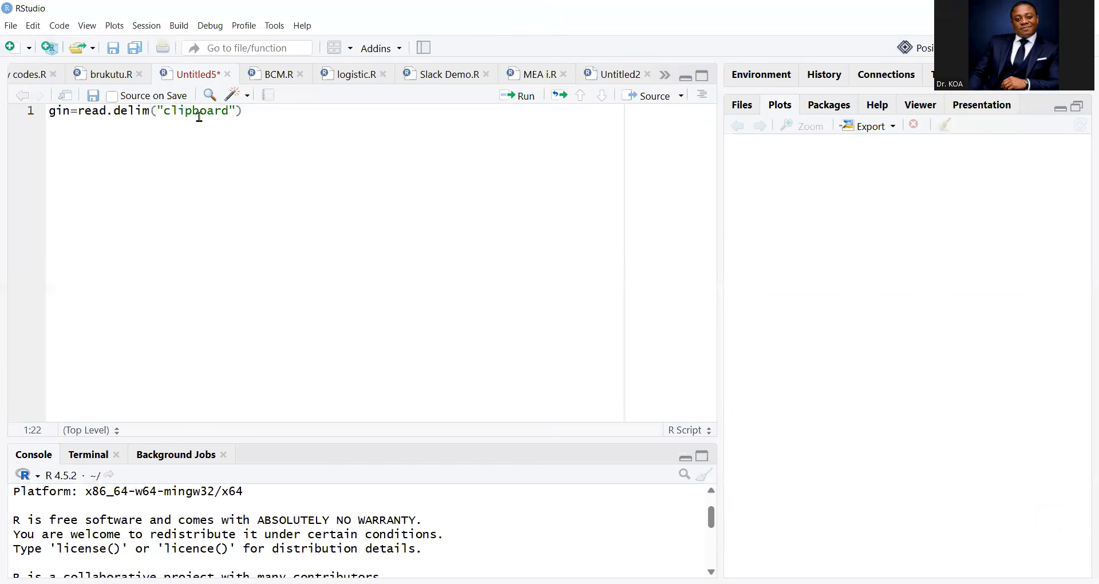
click(76, 111)
click(518, 97)
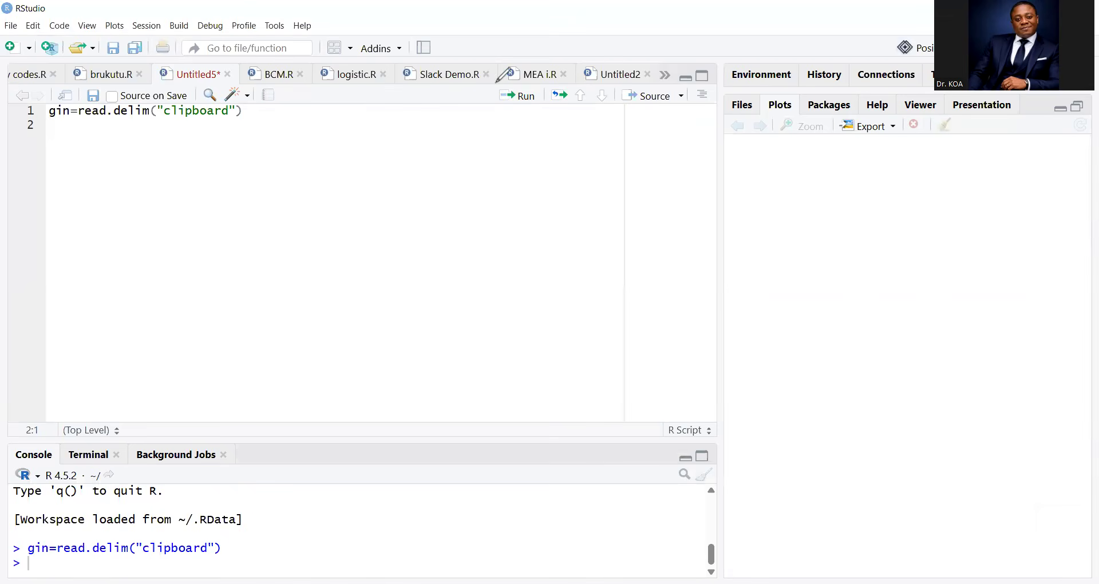
drag(496, 82, 564, 71)
mouse_move(244, 529)
mouse_down()
mouse_move(262, 537)
mouse_move(108, 518)
mouse_move(3, 544)
mouse_move(23, 565)
mouse_move(148, 573)
mouse_move(249, 530)
mouse_up()
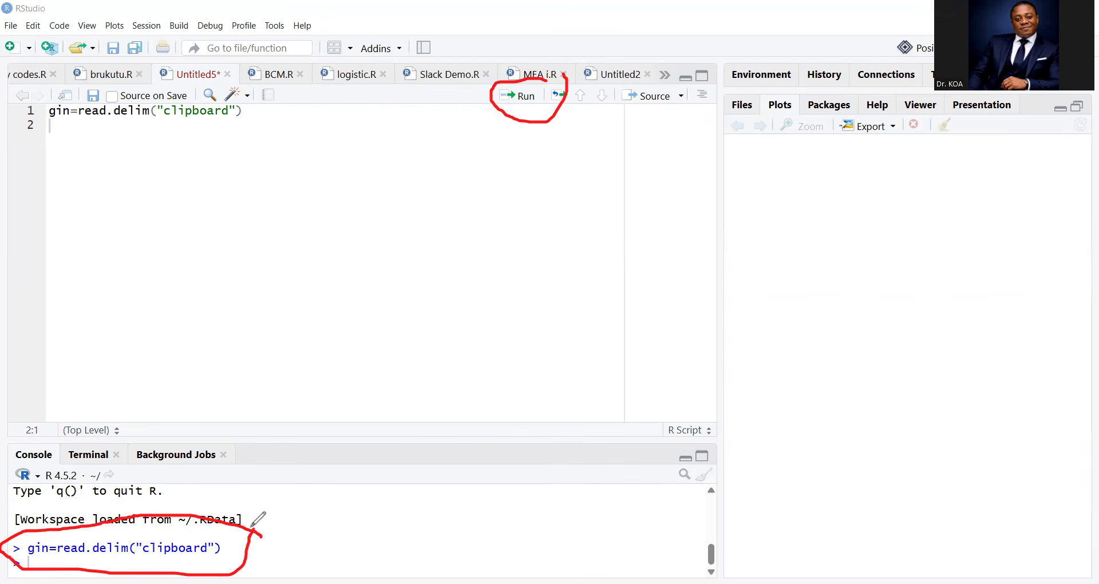
mouse_move(252, 86)
mouse_down()
mouse_move(173, 69)
mouse_move(66, 83)
mouse_move(42, 111)
mouse_move(83, 137)
mouse_move(227, 135)
mouse_move(256, 87)
mouse_up()
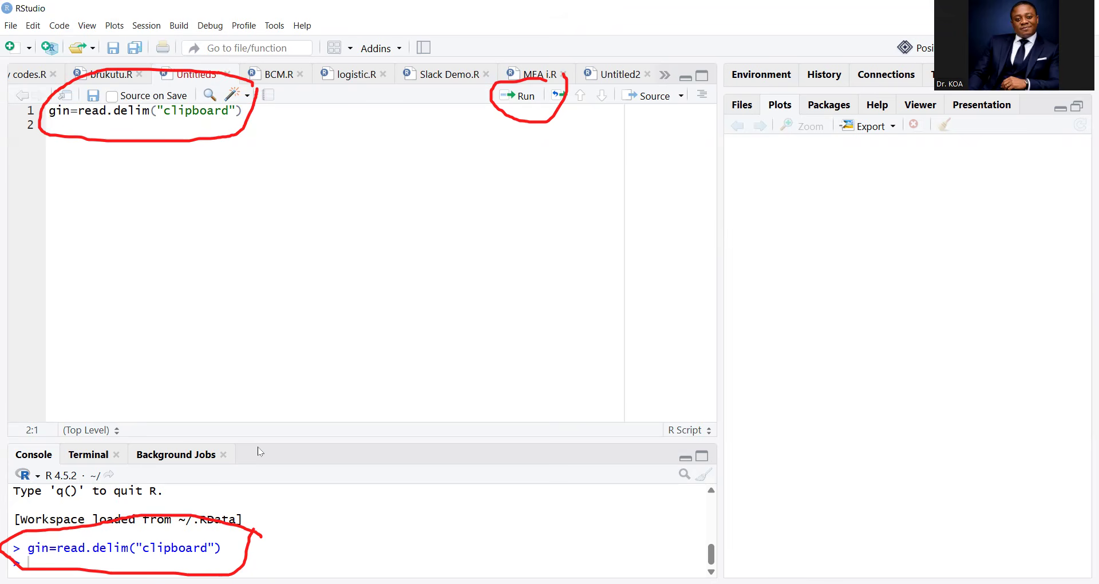
- Enlarge the console and print the full gin dataset by running only the object name gin from line 1
drag(259, 439, 266, 359)
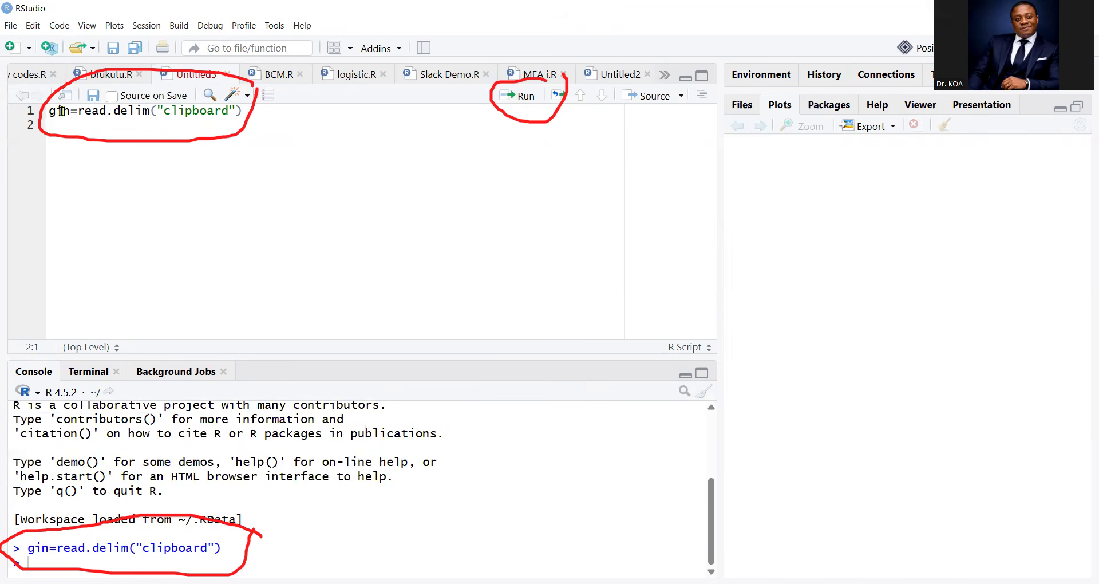
drag(70, 111, 56, 110)
click(520, 97)
scroll(245, 477, up, 8)
scroll(223, 532, up, 10)
scroll(220, 537, down, 5)
drag(265, 355, 268, 269)
scroll(237, 413, up, 2)
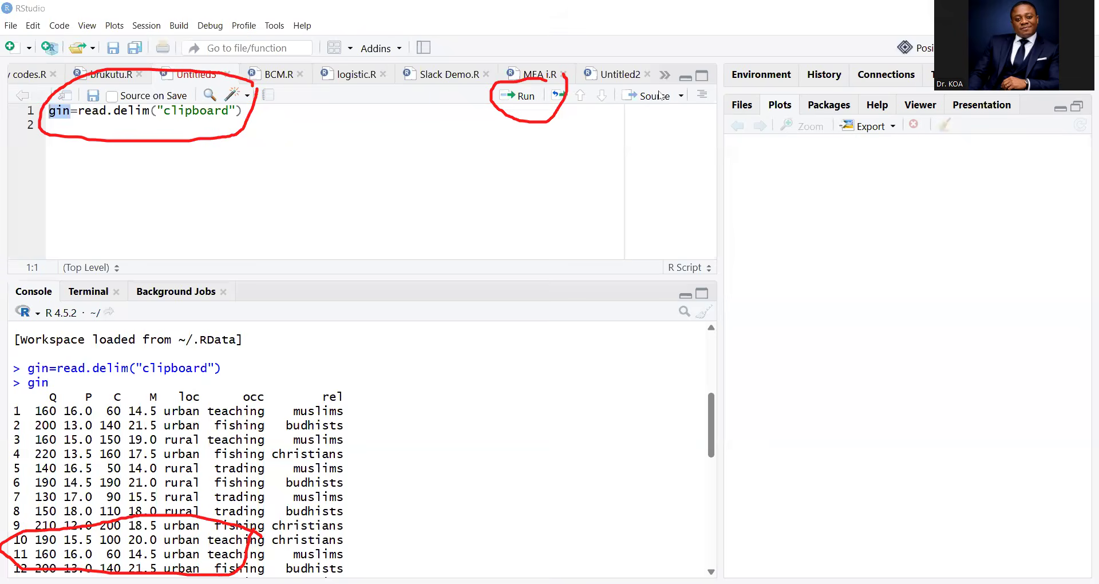
- Copy summary(gin) from slide 224 in Adobe Acrobat into line 2 of the RStudio script and run it
key(alt+Tab)
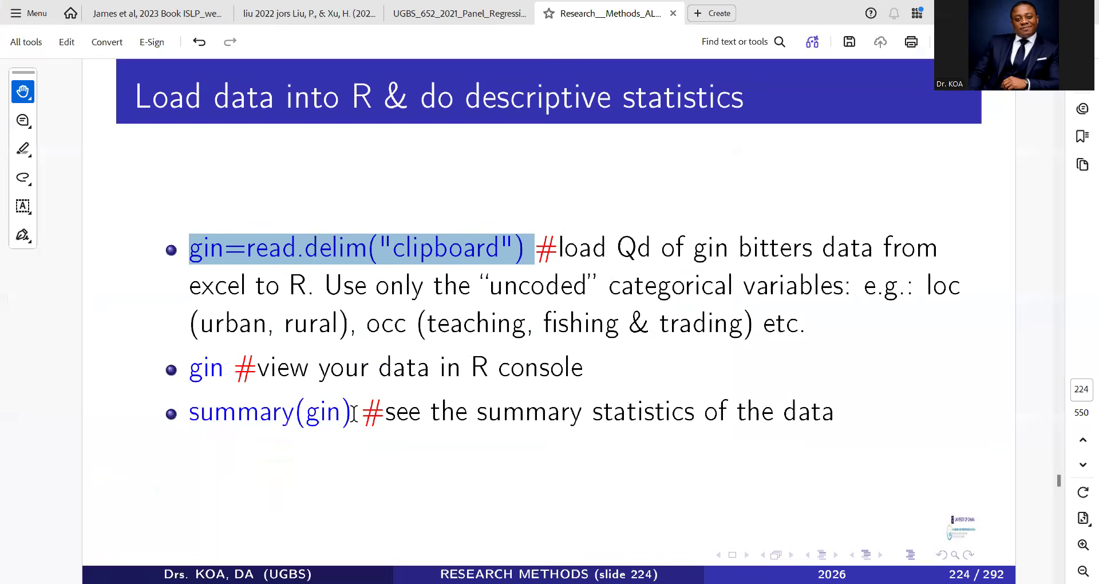
drag(358, 414, 186, 412)
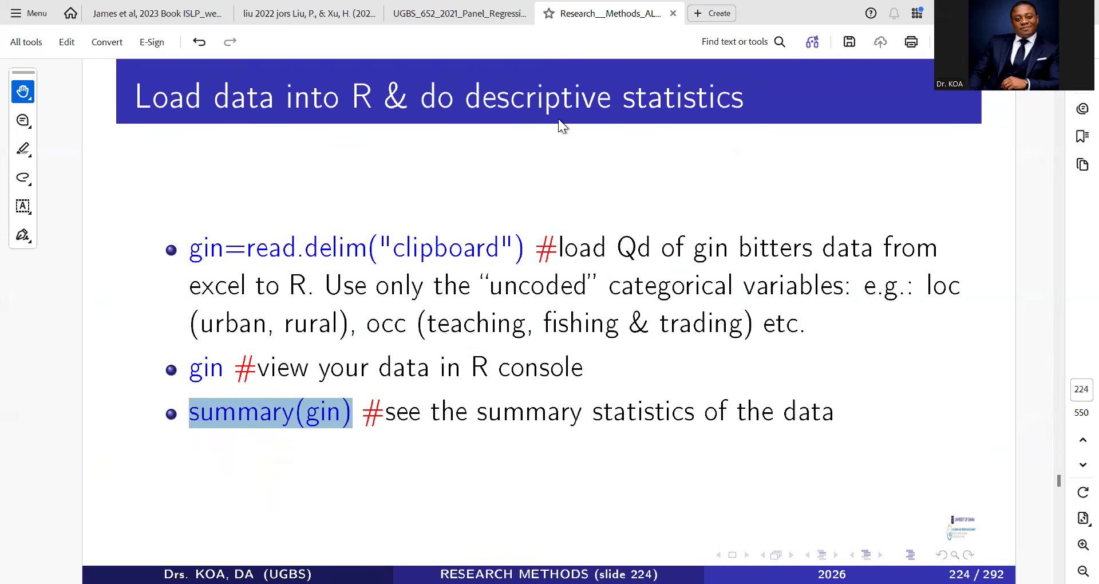
key(alt+Tab)
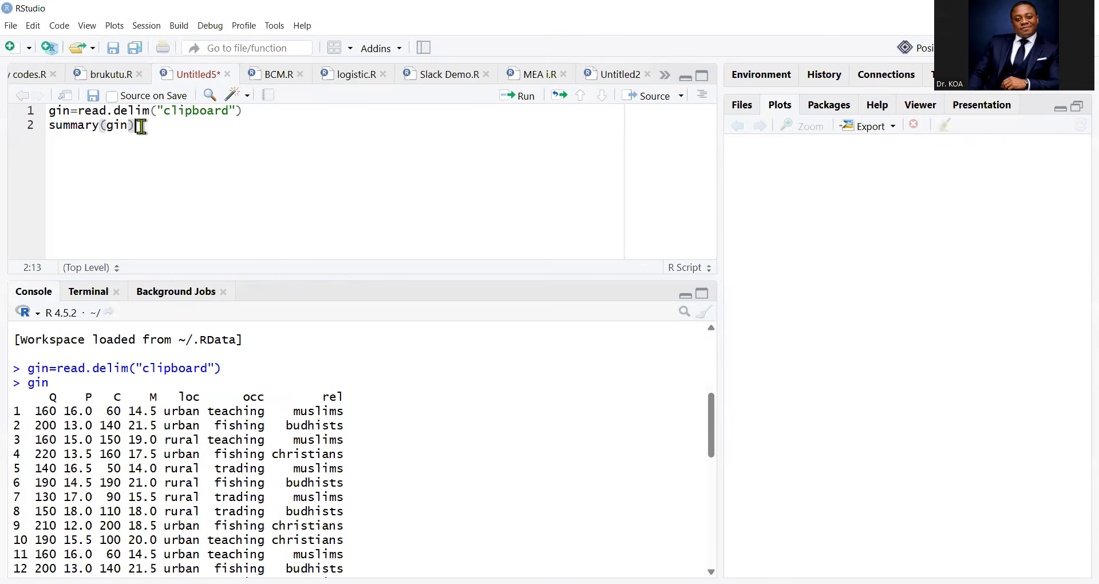
key(ctrl+Return)
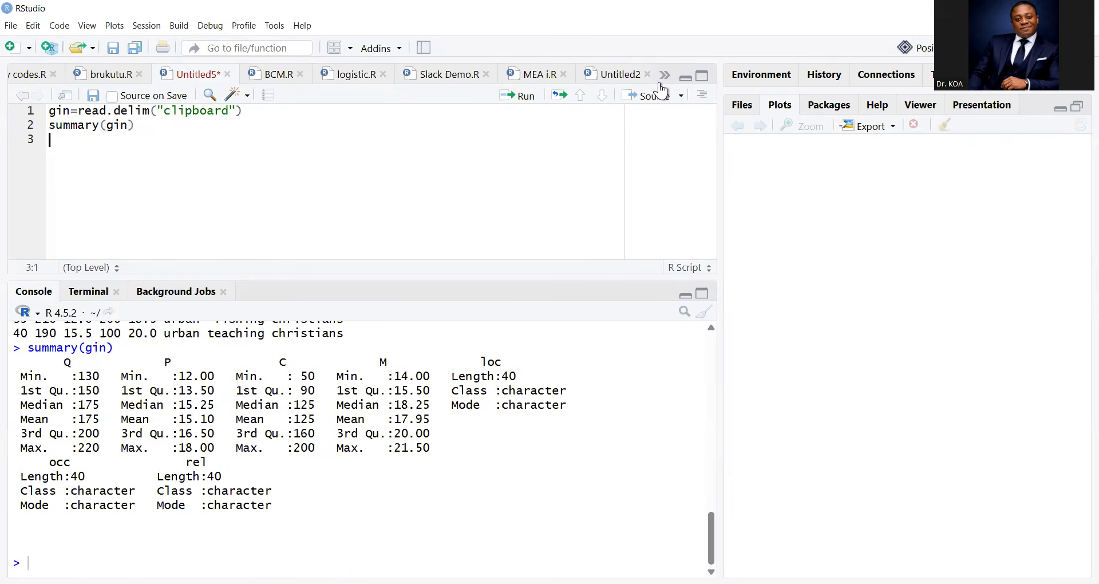
- Examine the summary(gin) output, including the mean of P and the entries for loc, occ and rel
click(98, 125)
drag(36, 376, 287, 497)
click(246, 503)
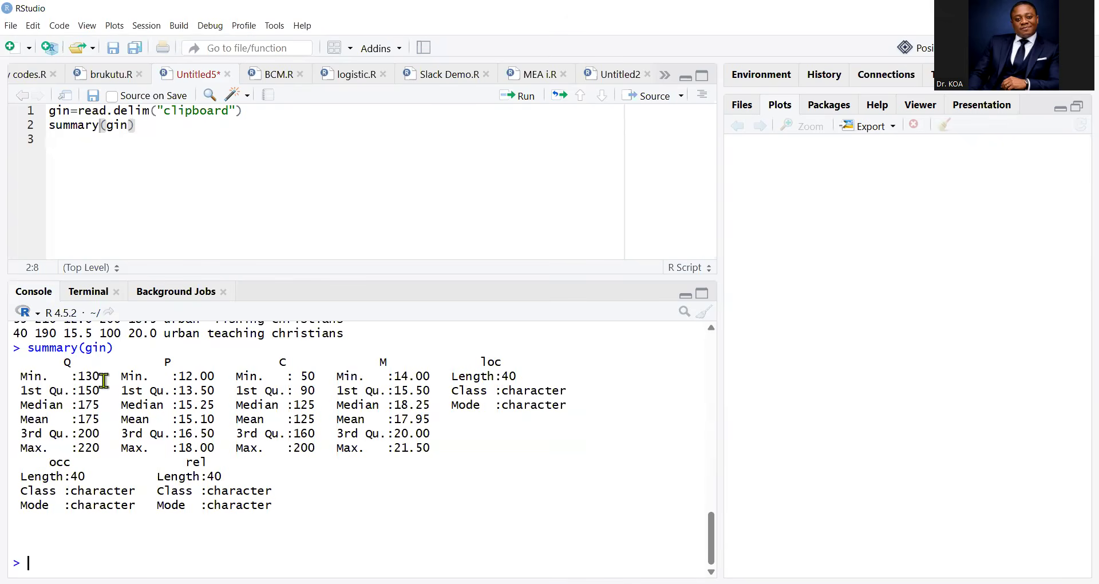
drag(179, 362, 158, 362)
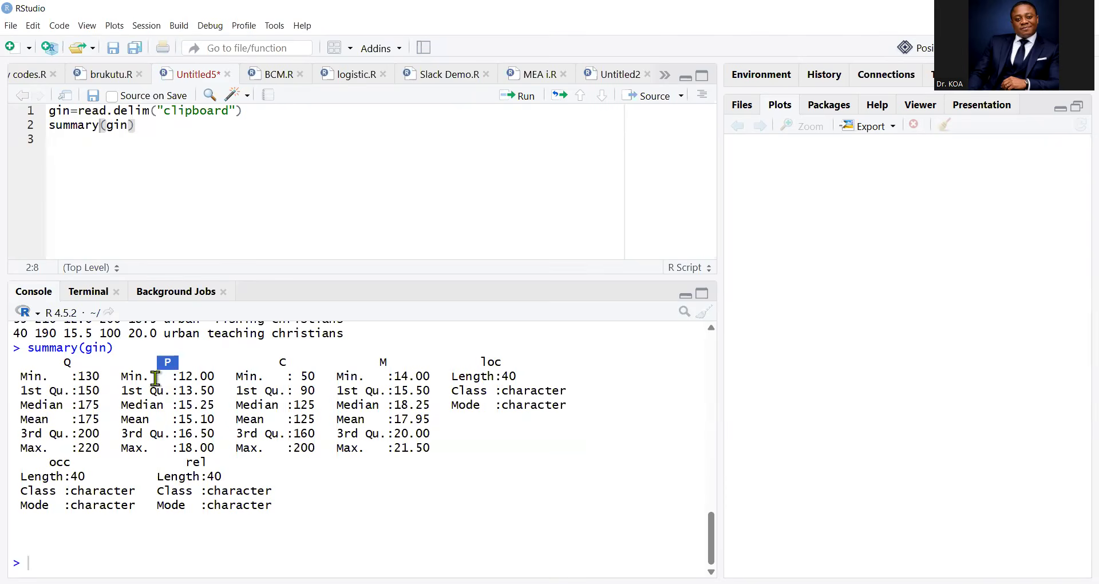
drag(215, 419, 101, 422)
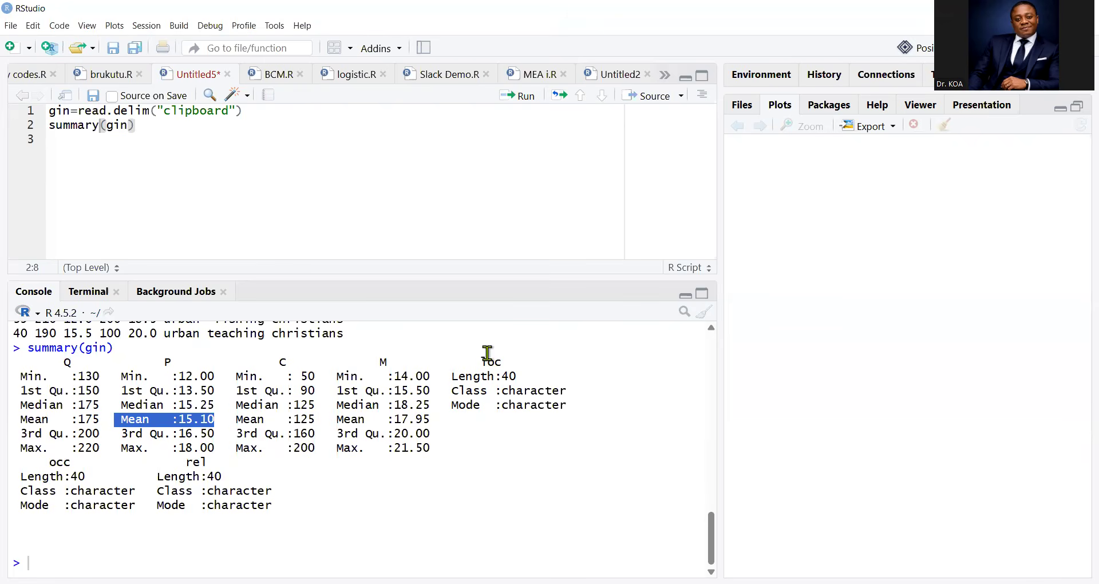
drag(481, 361, 530, 377)
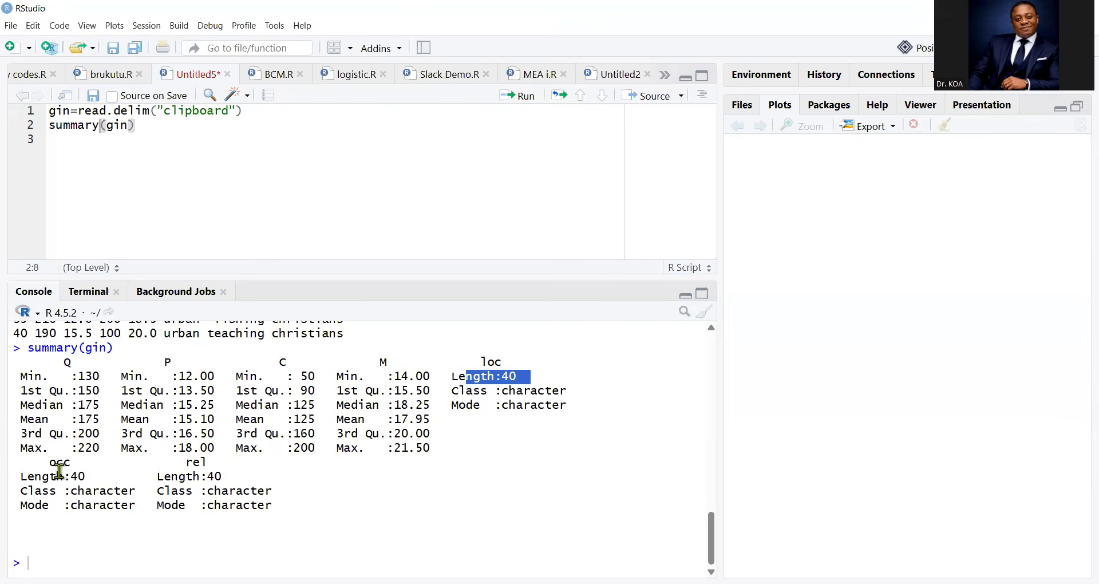
drag(50, 462, 262, 478)
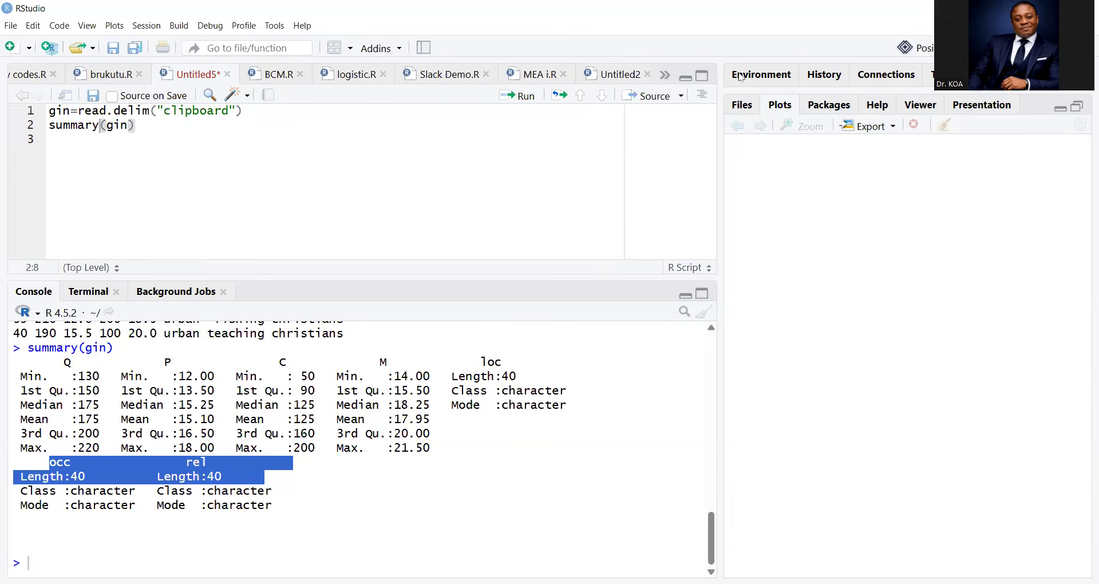
- Switch to slide 225 in Adobe Acrobat and bring require(psych) into line 3 of the RStudio script
key(alt+Tab)
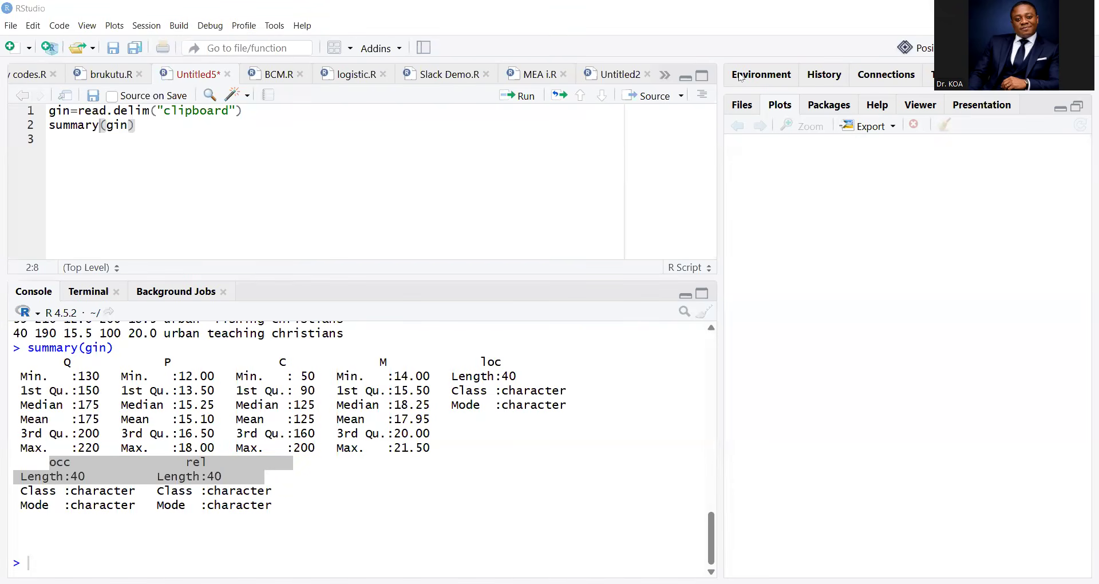
key(alt+Tab)
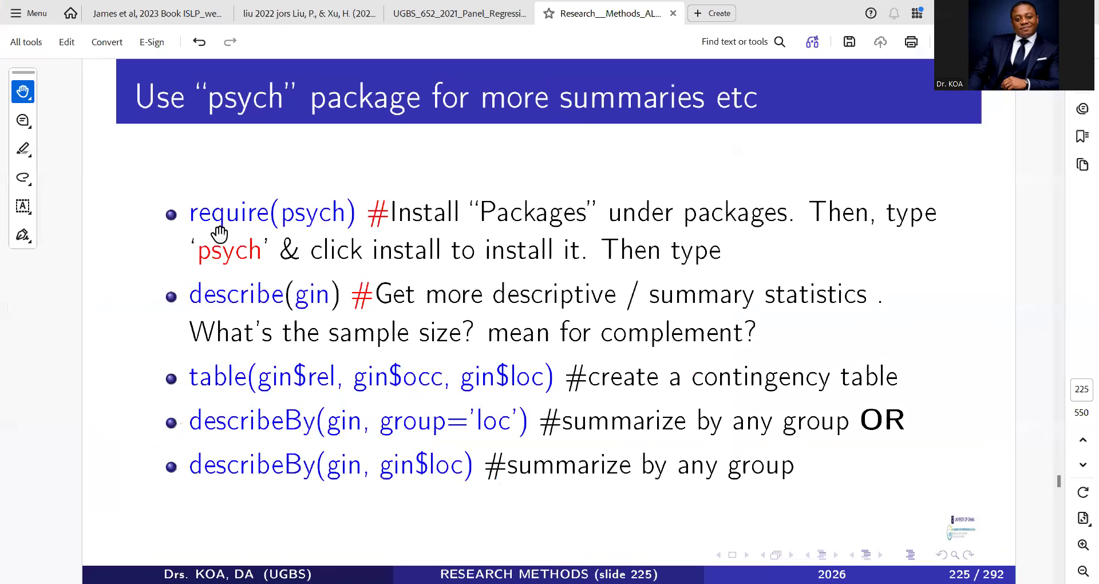
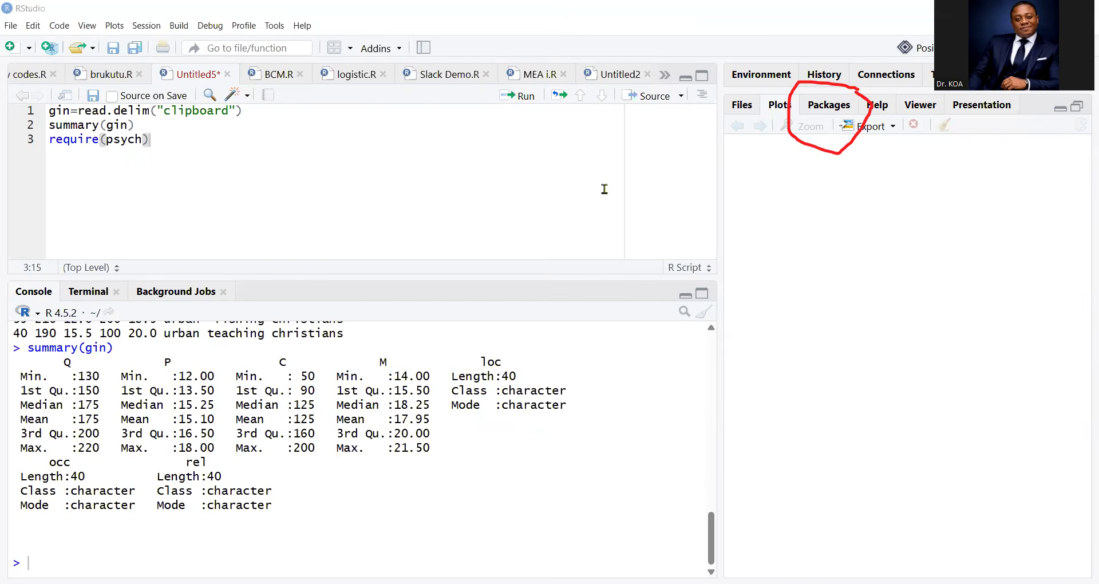
click(841, 108)
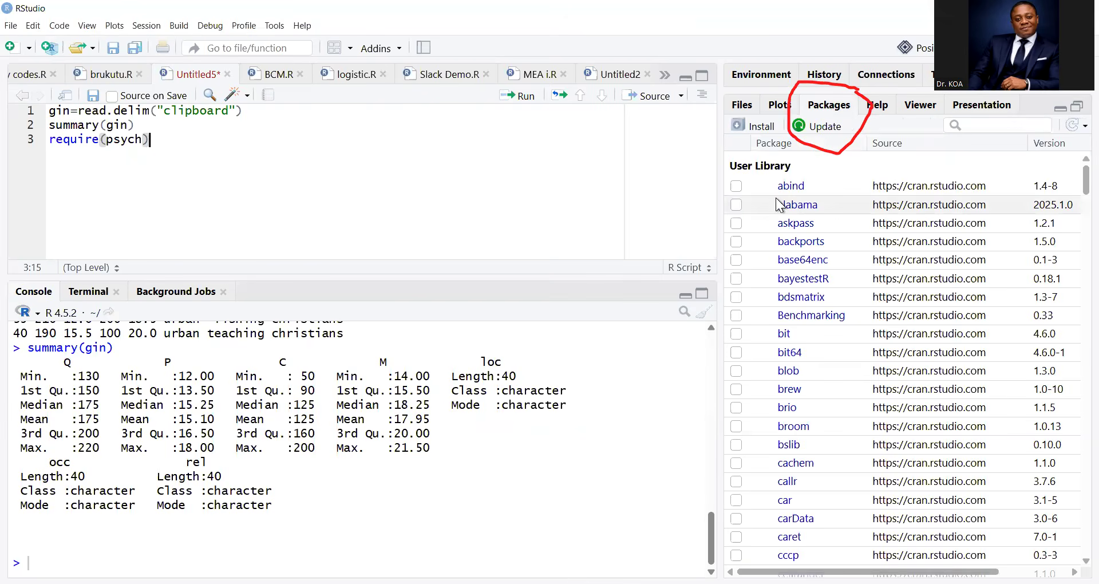
click(753, 127)
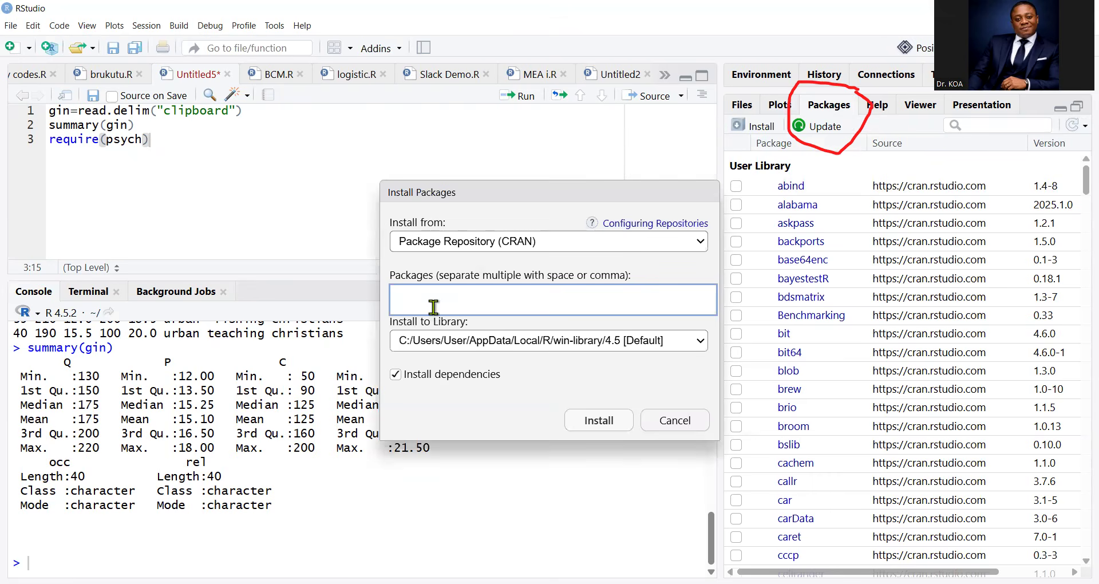
text(p)
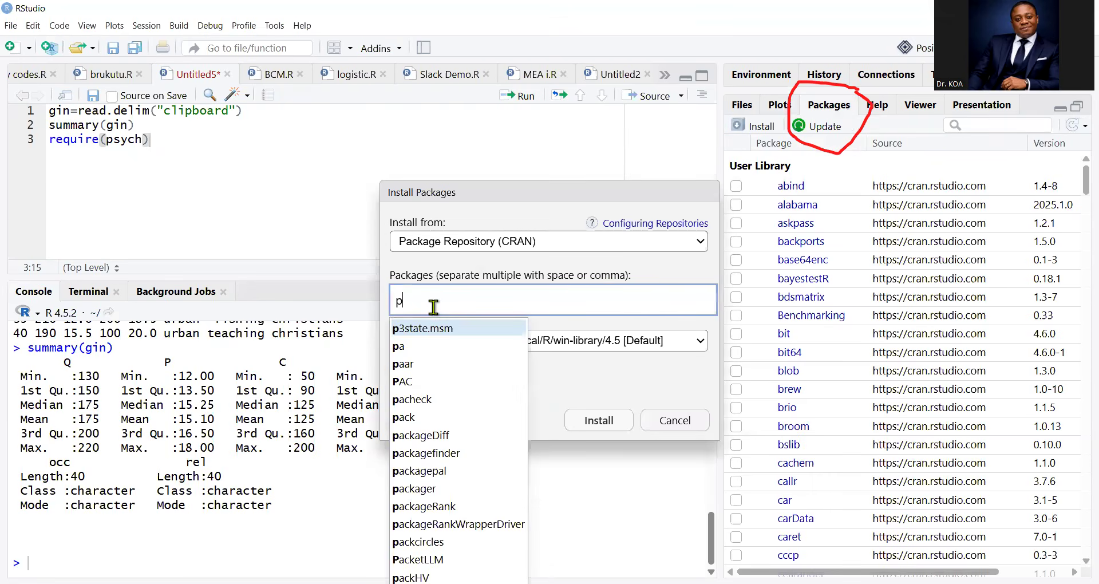
text(sych)
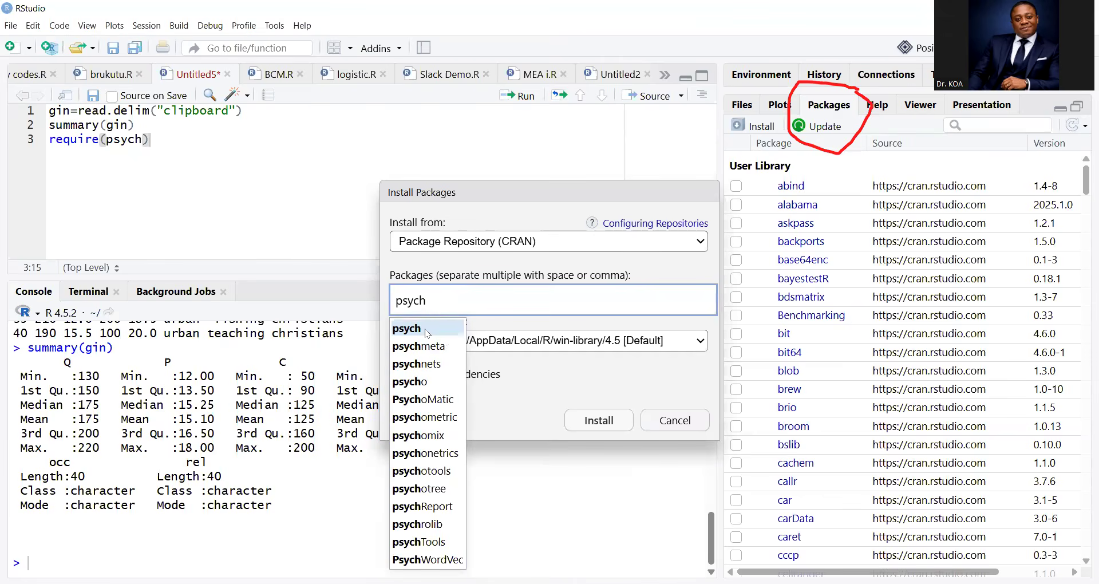
click(426, 329)
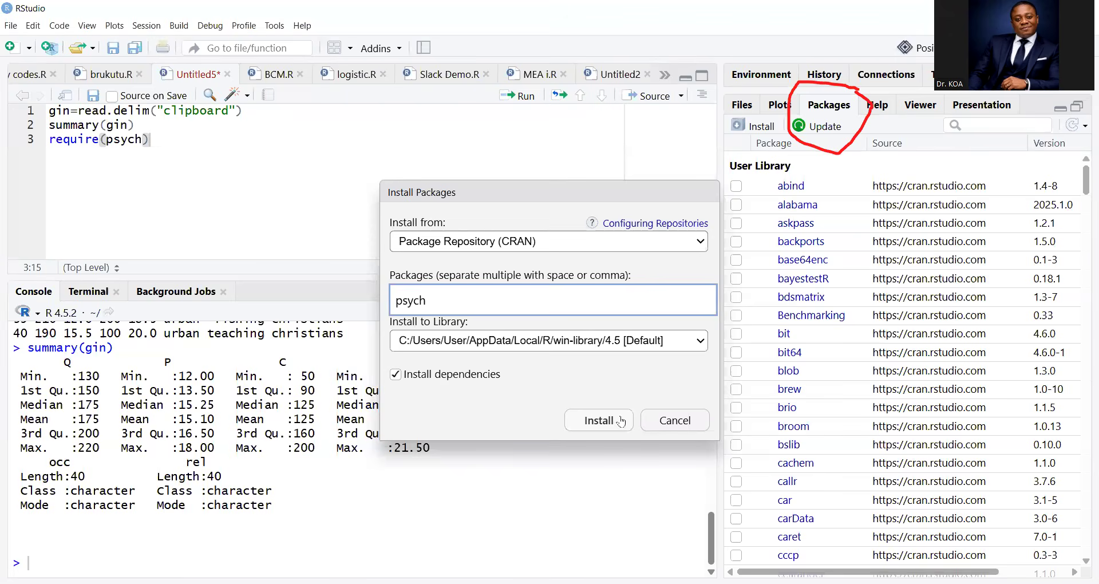
click(674, 425)
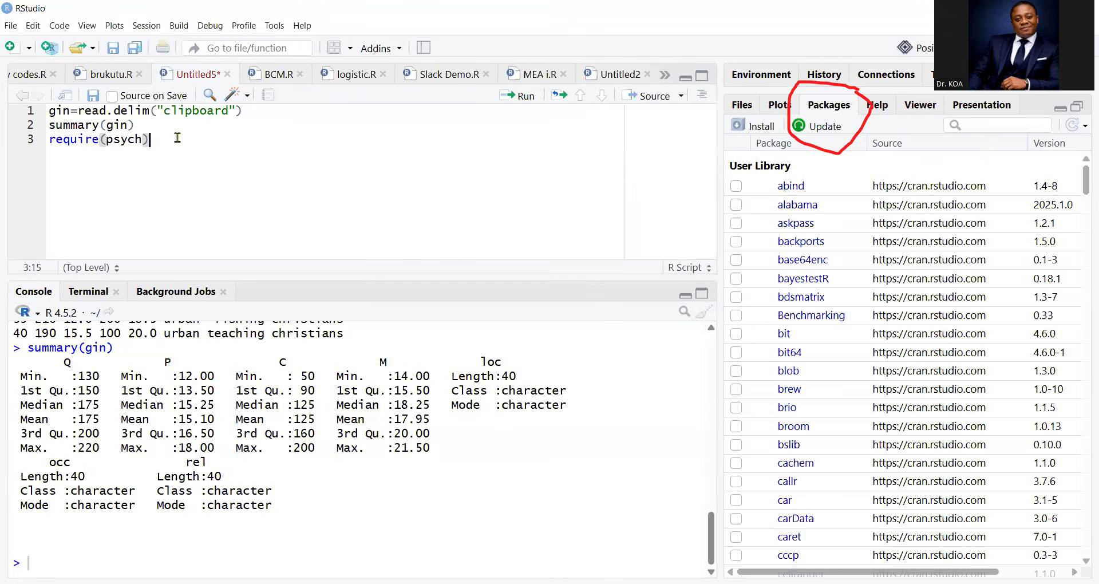
- Load the psych package by running require(psych), and add and run describe(gin) on line 4
key(ctrl+Return)
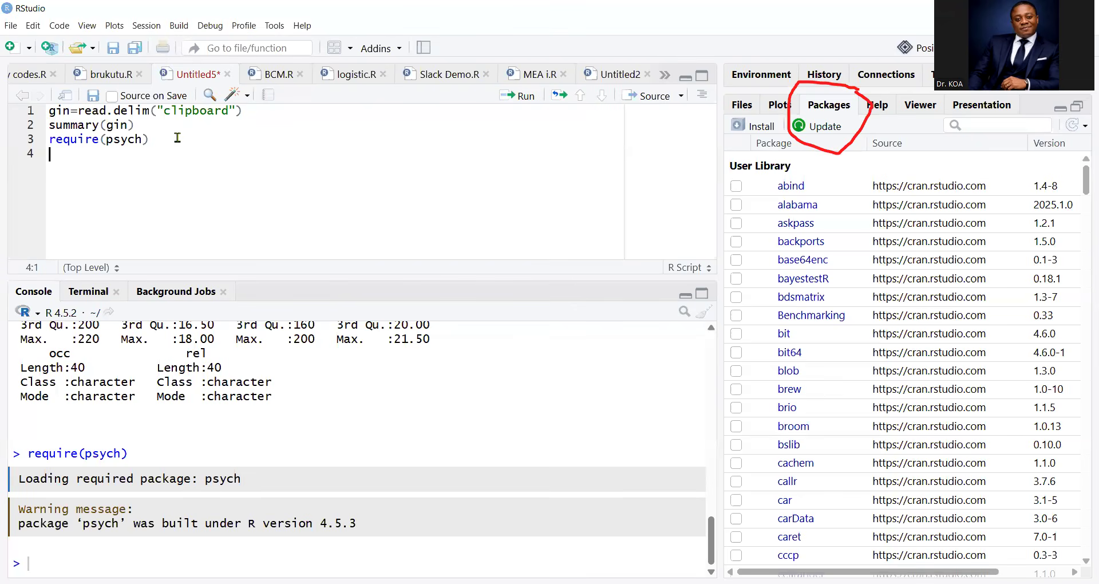
text(describe)
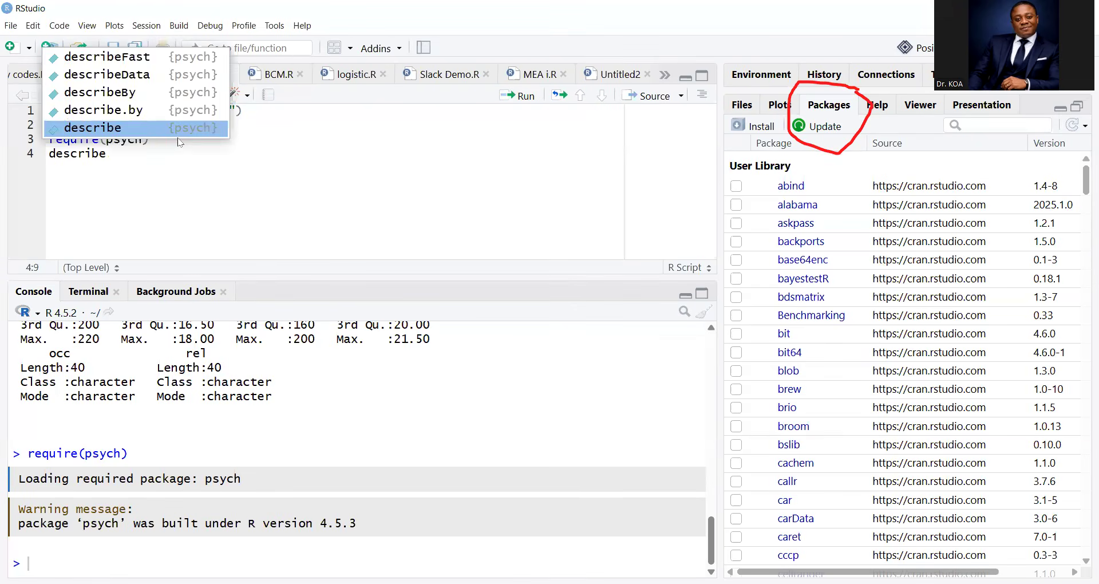
text((gin)
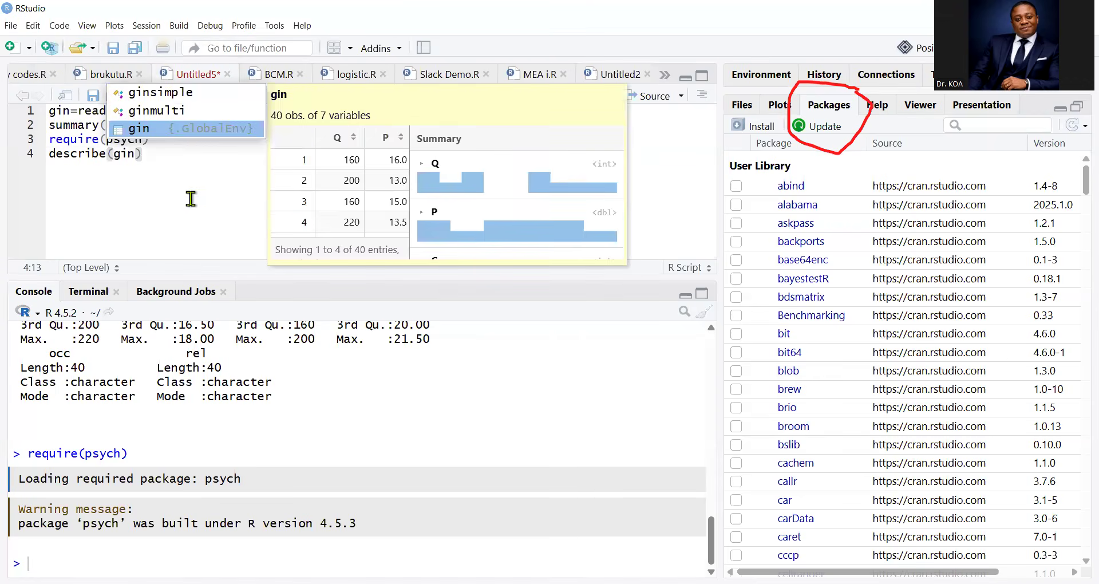
text())
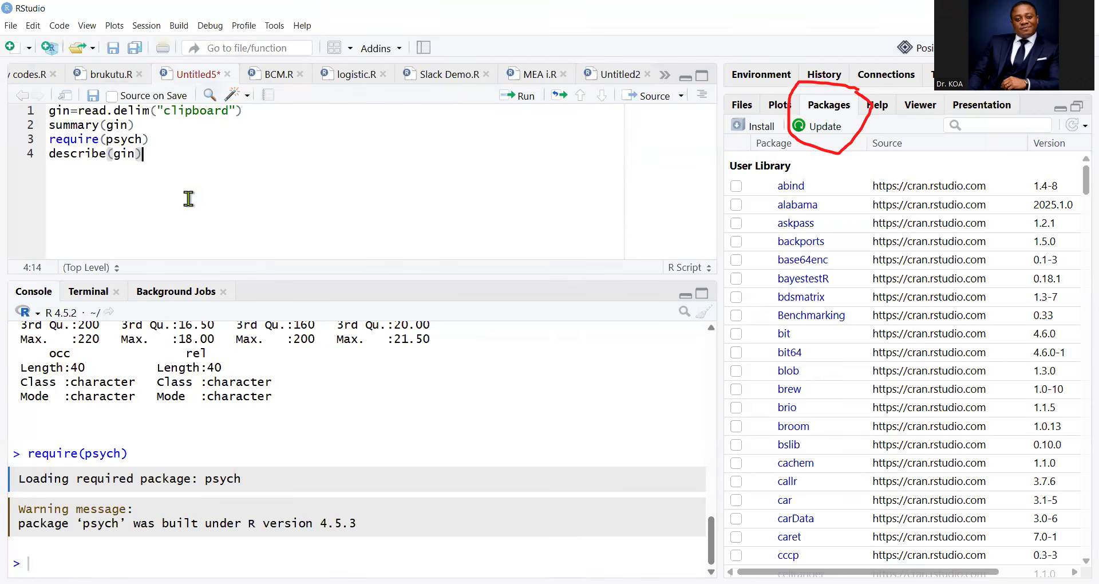
click(197, 163)
key(ctrl+Return)
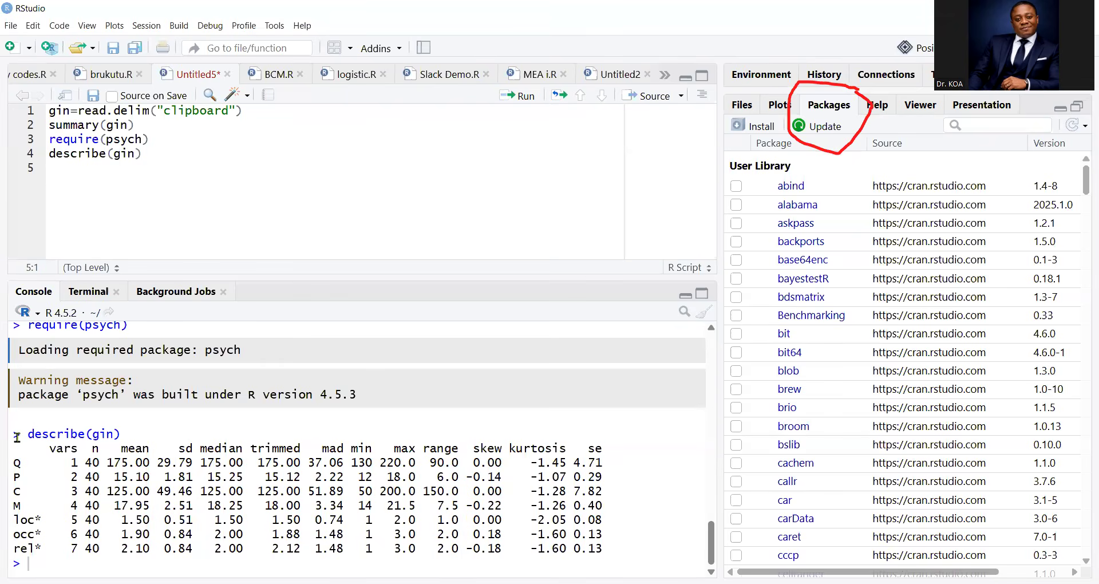
- Examine the describe(gin) statistics, especially the rows for the categorical variables loc, occ and rel
drag(18, 437, 636, 547)
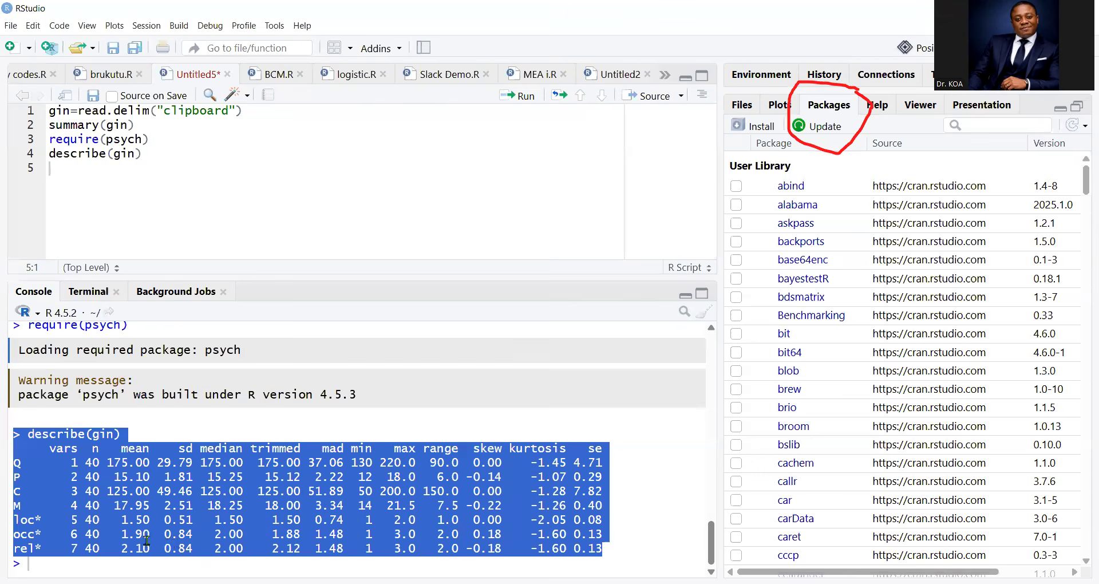
drag(15, 520, 625, 553)
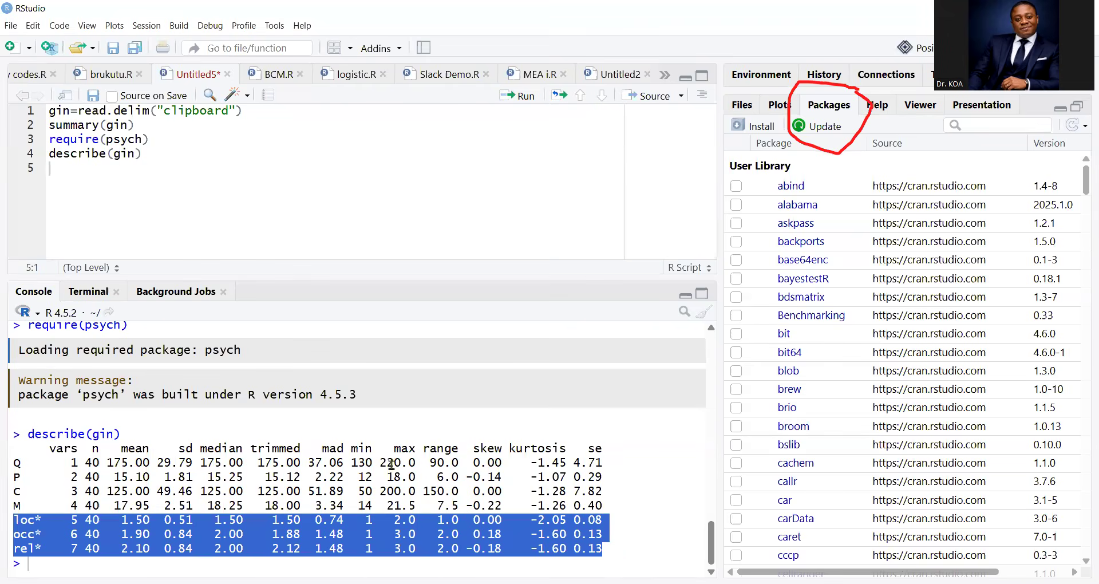
click(120, 154)
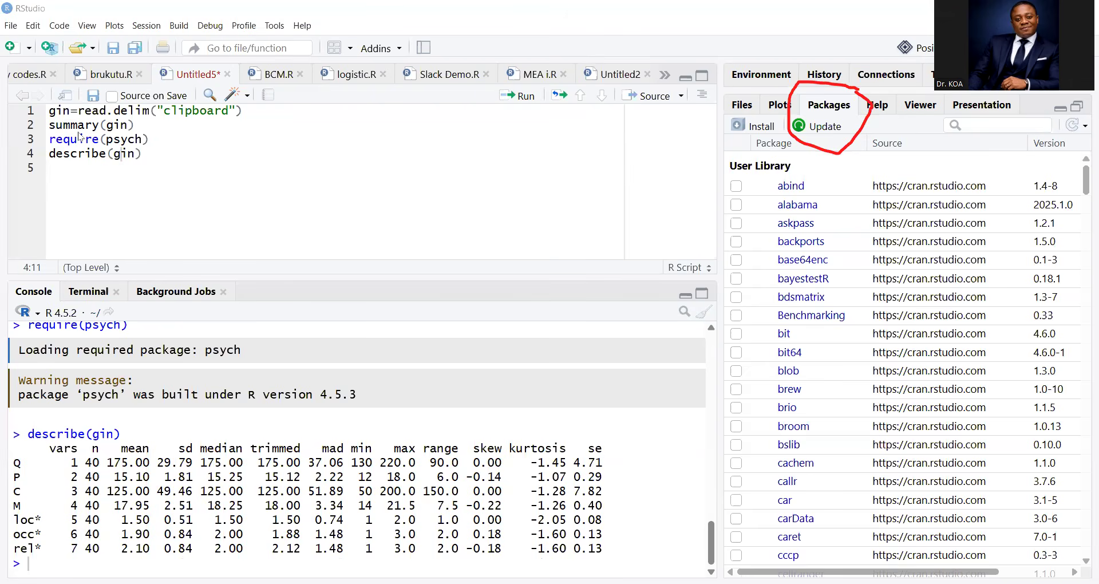
- Copy table(gin$rel, gin$occ, gin$loc) #create a contingency table from slide 225 in Adobe Acrobat into line 5 of the RStudio script and run it
key(alt+Tab)
drag(190, 377, 858, 383)
key(ctrl+c)
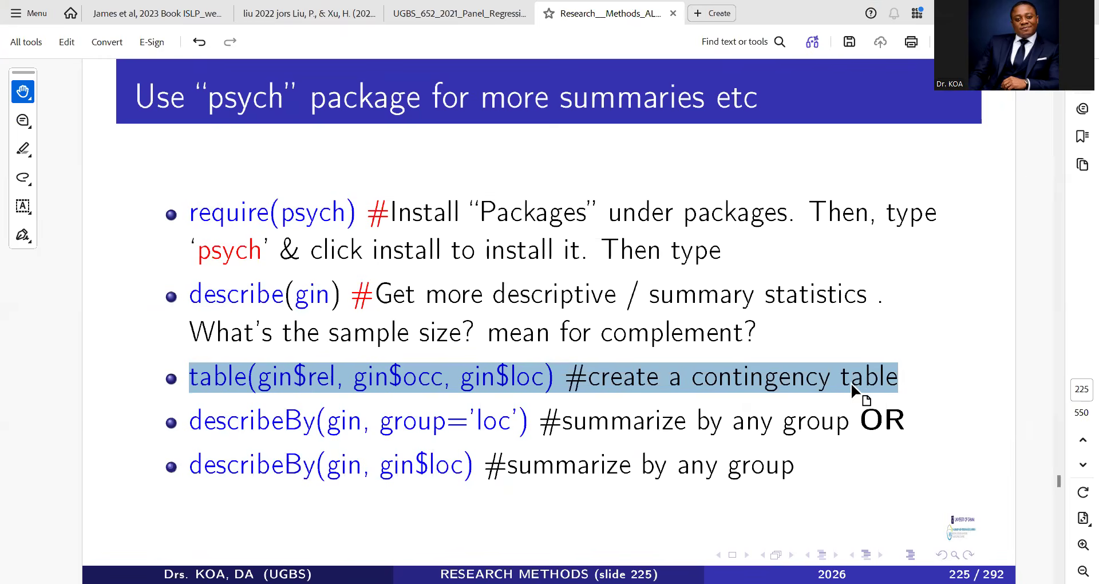
key(alt+Tab)
click(103, 168)
key(ctrl+v)
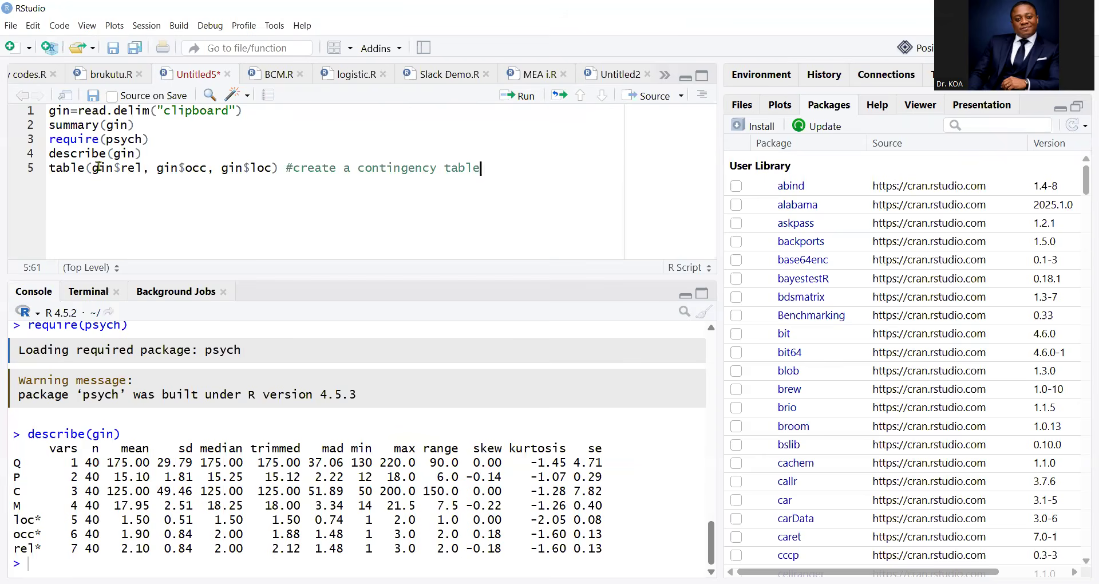
key(ctrl+Return)
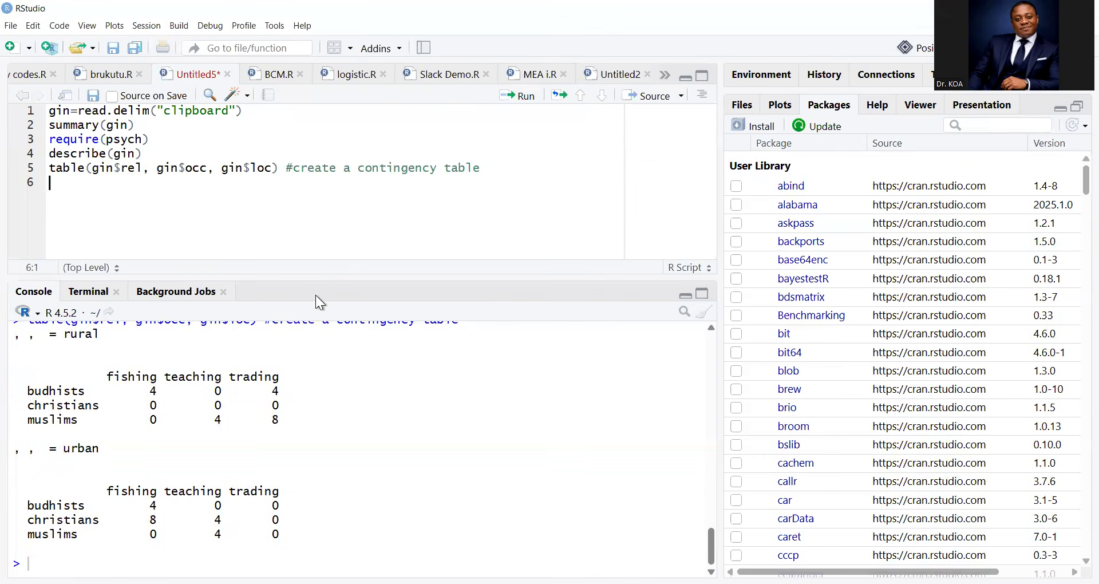
- Enlarge the console further and examine the rural and urban contingency tables of religion by occupation
drag(318, 279, 321, 272)
mouse_move(320, 225)
mouse_down()
mouse_move(321, 198)
mouse_move(313, 227)
mouse_up()
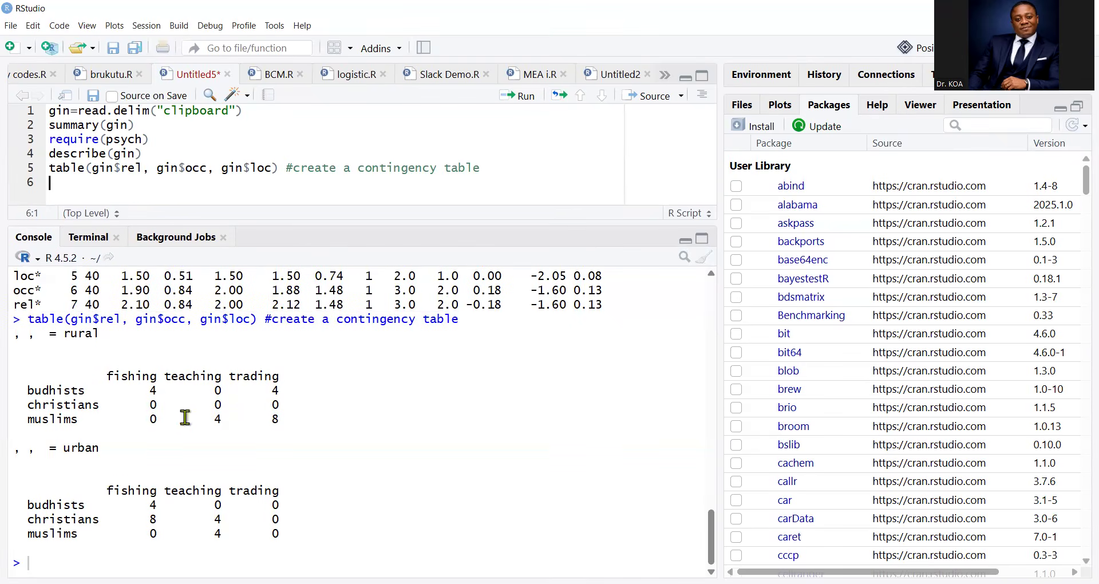
drag(16, 338, 336, 531)
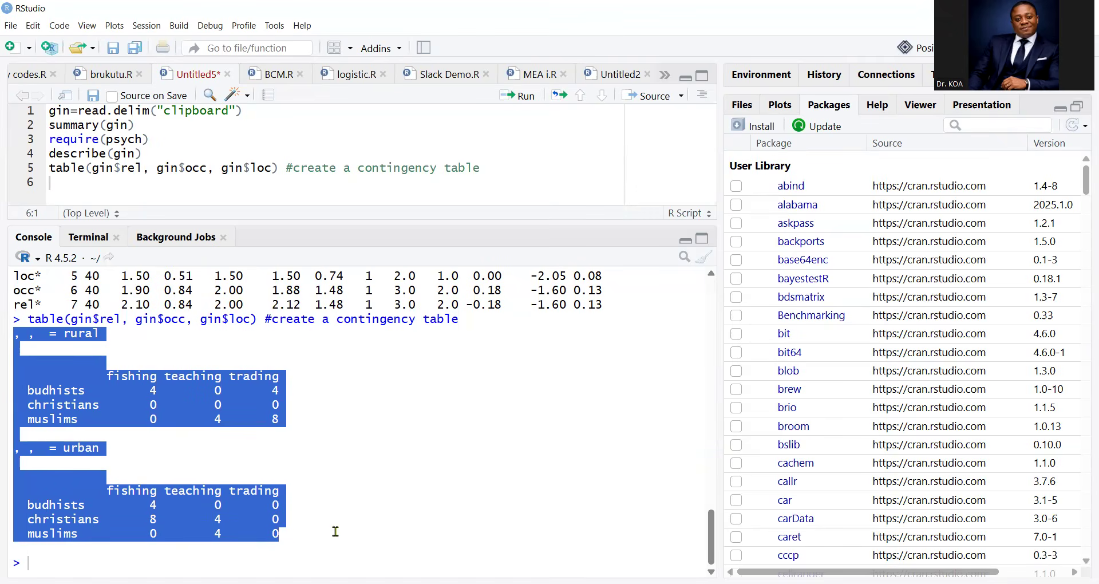
click(171, 388)
drag(101, 334, 12, 333)
drag(133, 449, 14, 449)
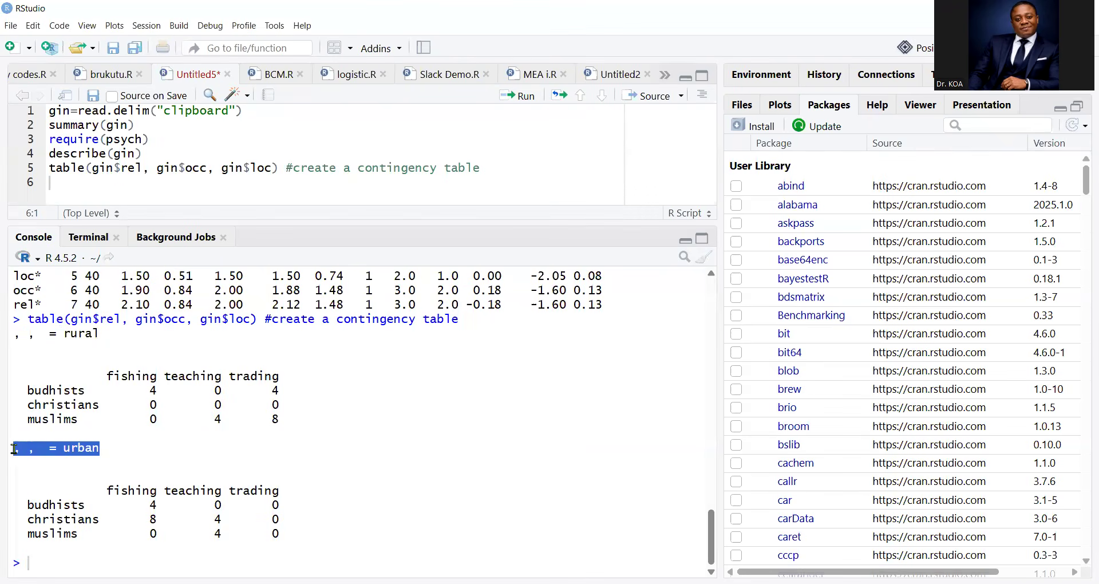
drag(119, 332, 12, 272)
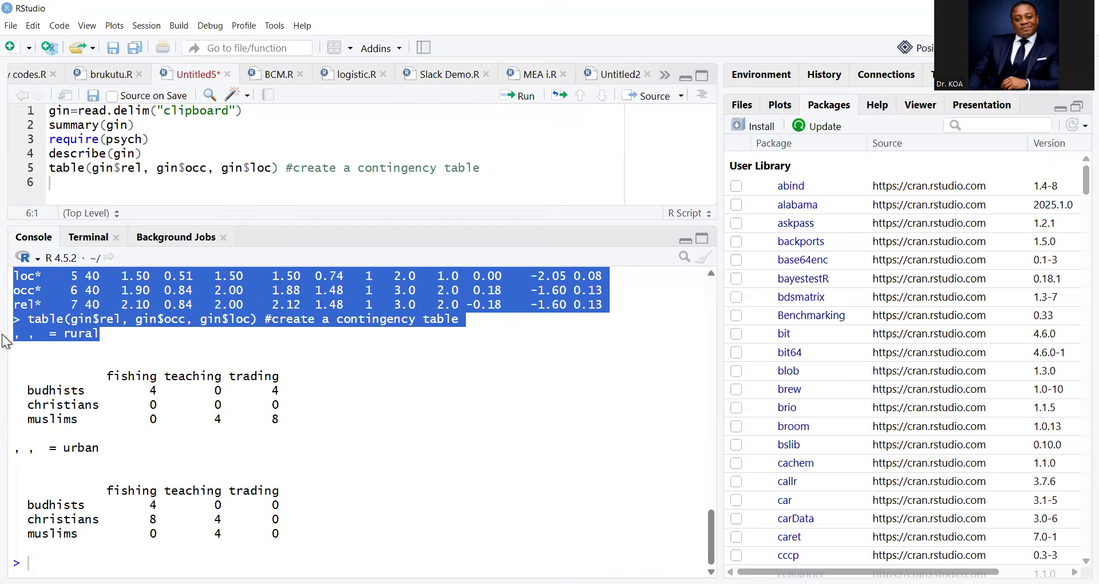
click(40, 345)
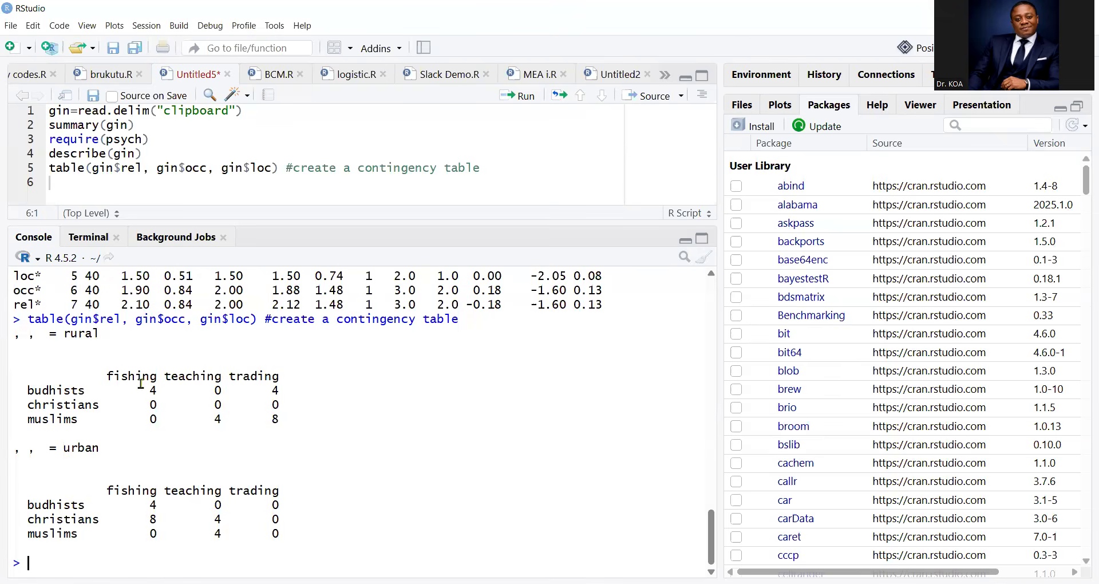
drag(239, 377, 244, 377)
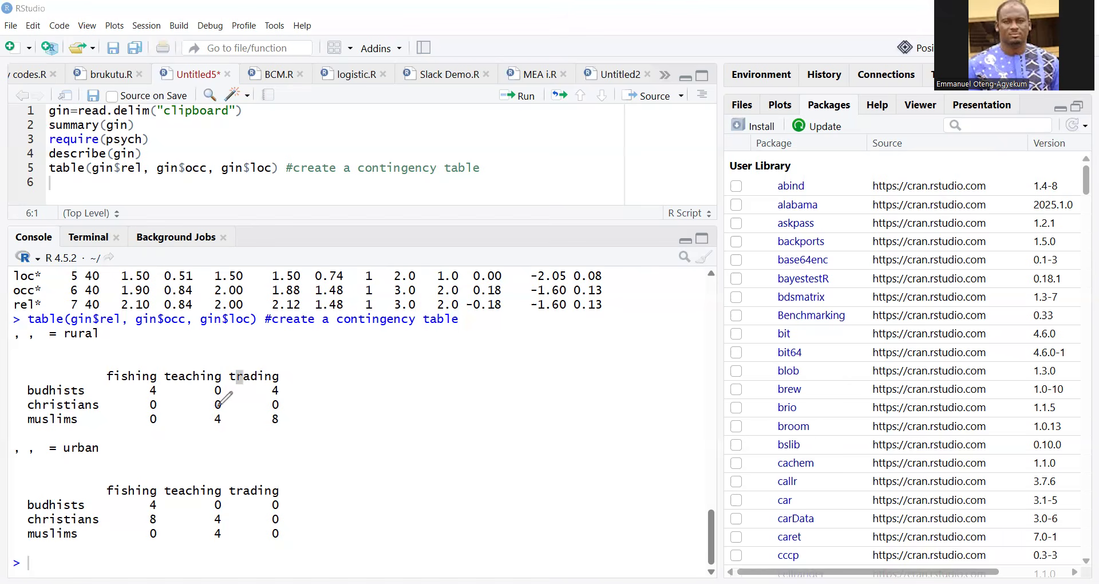
mouse_move(208, 422)
mouse_down()
mouse_move(226, 424)
mouse_move(224, 414)
mouse_up()
mouse_move(230, 515)
mouse_down()
mouse_move(207, 517)
mouse_move(211, 549)
mouse_move(237, 525)
mouse_move(232, 514)
mouse_up()
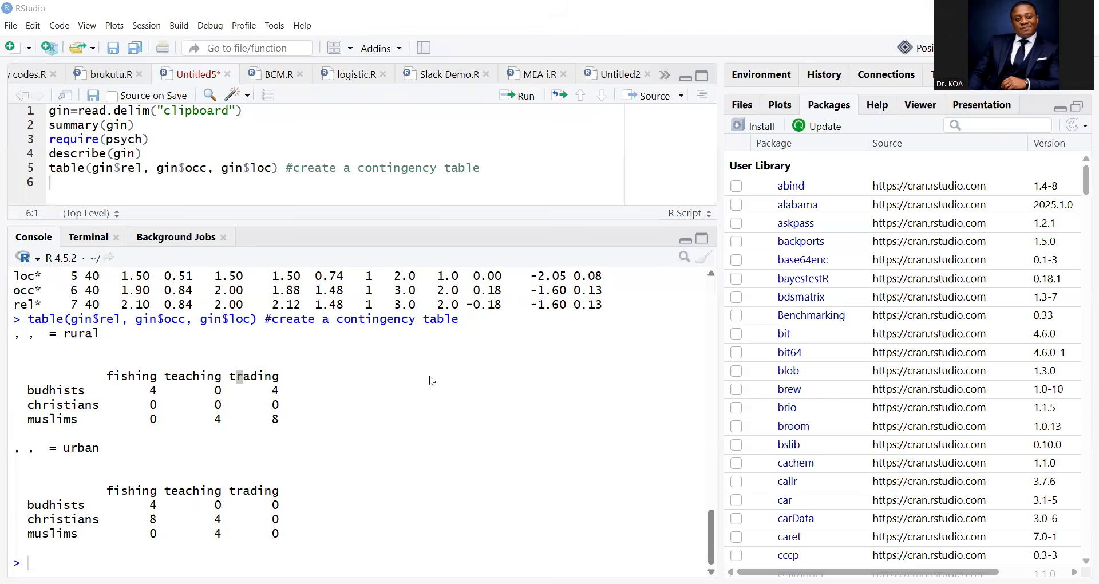
- Copy par(mfrow=c(2,2)) #Next 4 graphs combined from slide 228 in Adobe Acrobat into line 6 of the RStudio script and run it
key(alt+Tab)
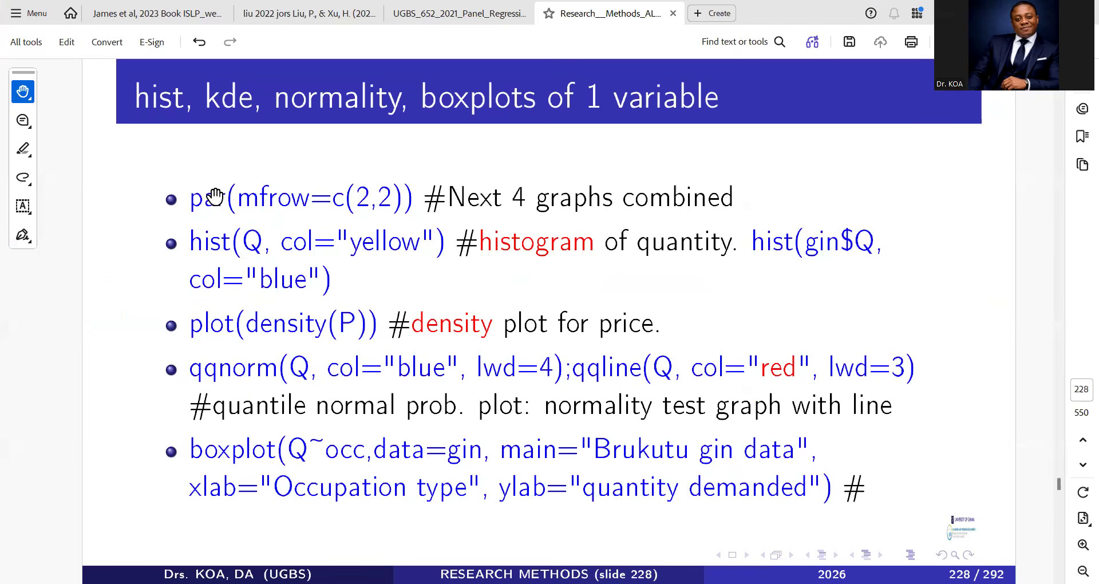
drag(190, 198, 749, 189)
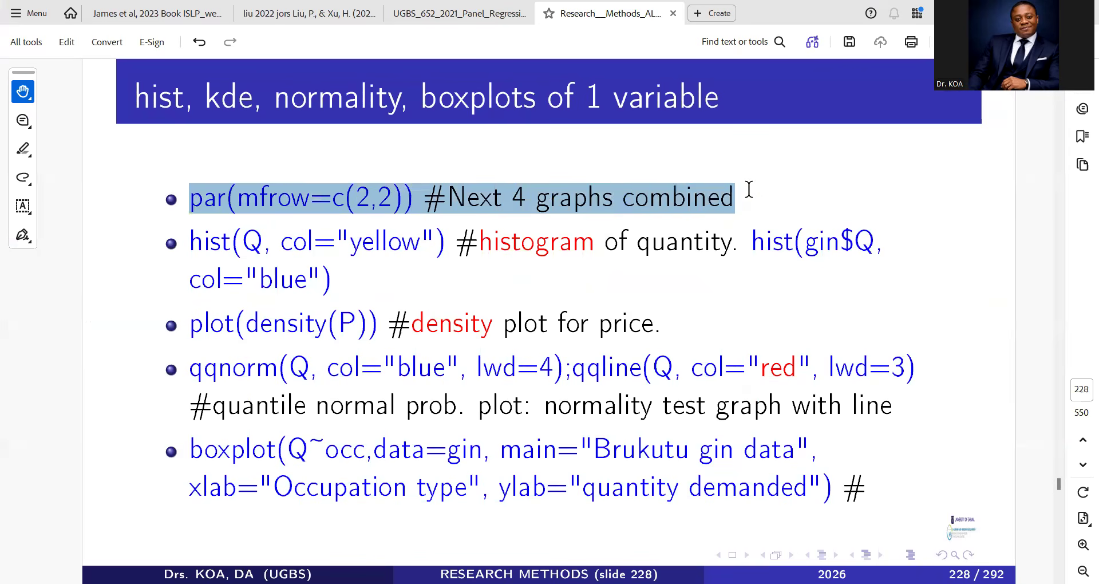
right_click(748, 189)
click(744, 172)
key(alt+Tab)
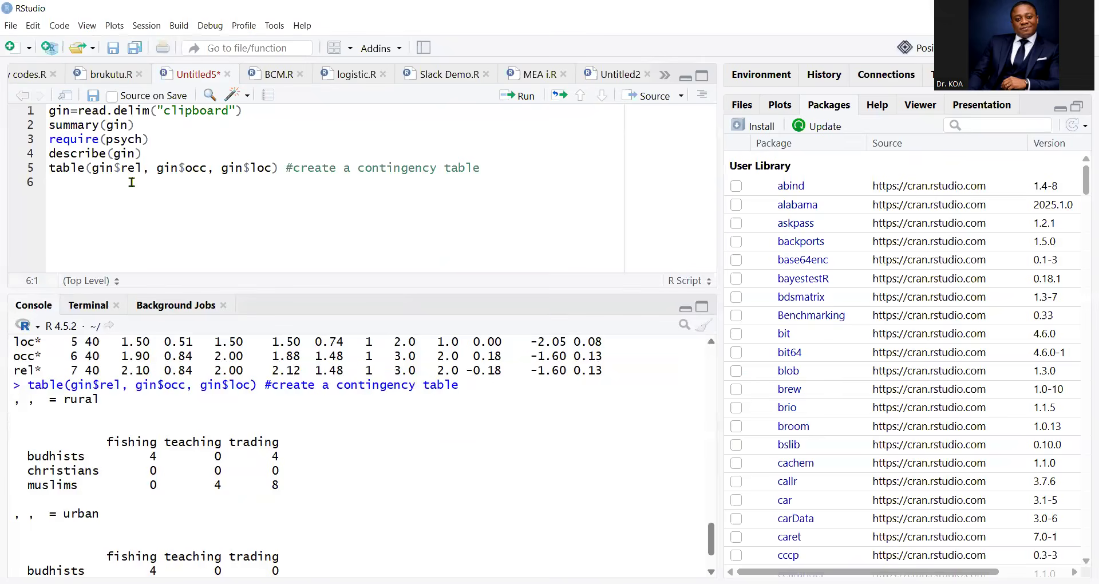
key(ctrl+v)
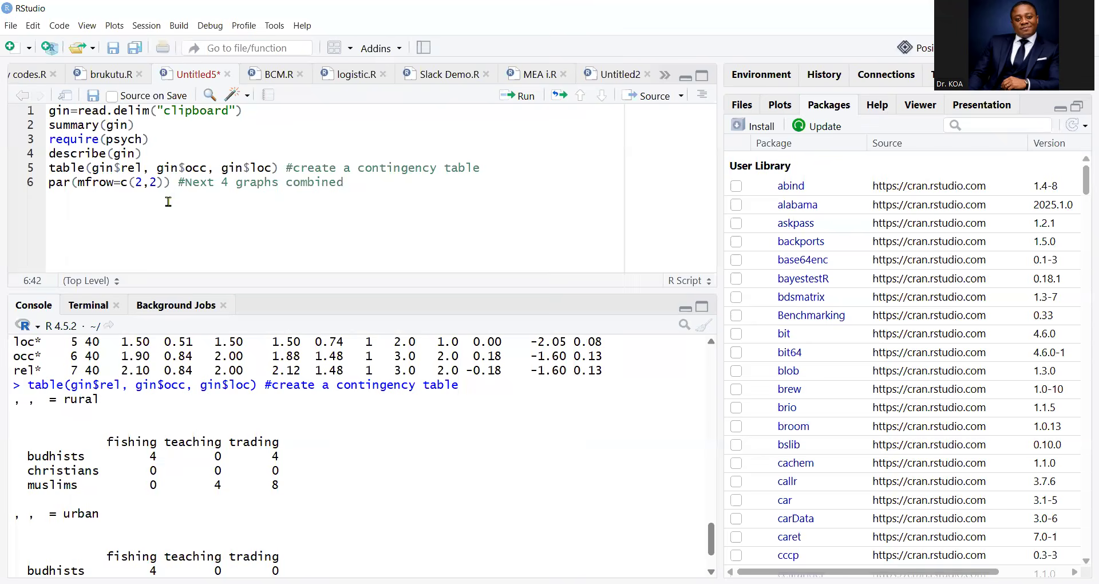
click(144, 182)
click(158, 182)
key(ctrl+Return)
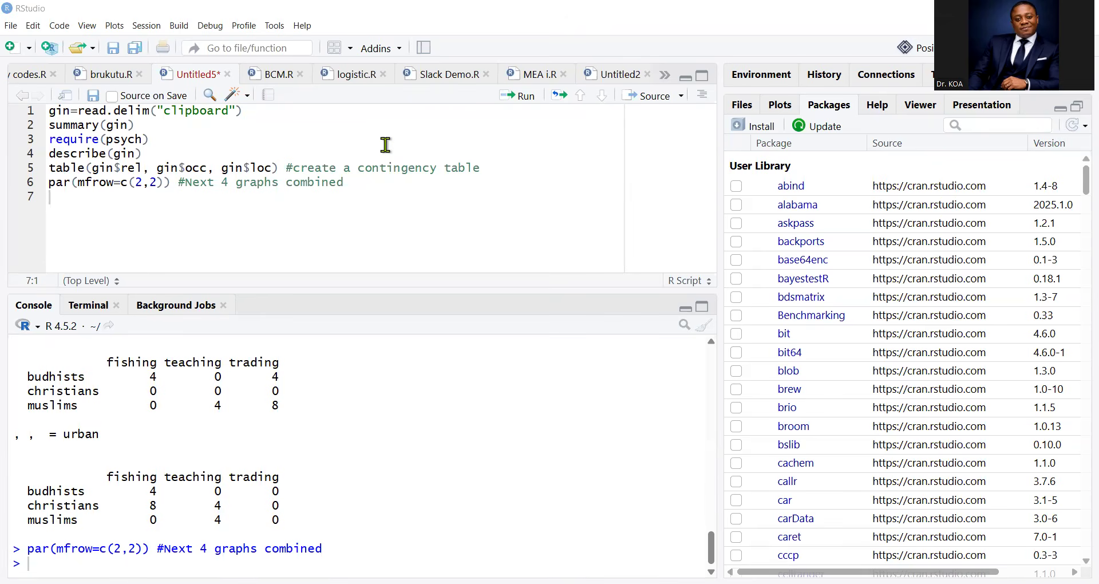
- Add hist(Q, col="yellow") # on line 7, widen the plots pane and try to run the line
key(ctrl+v)
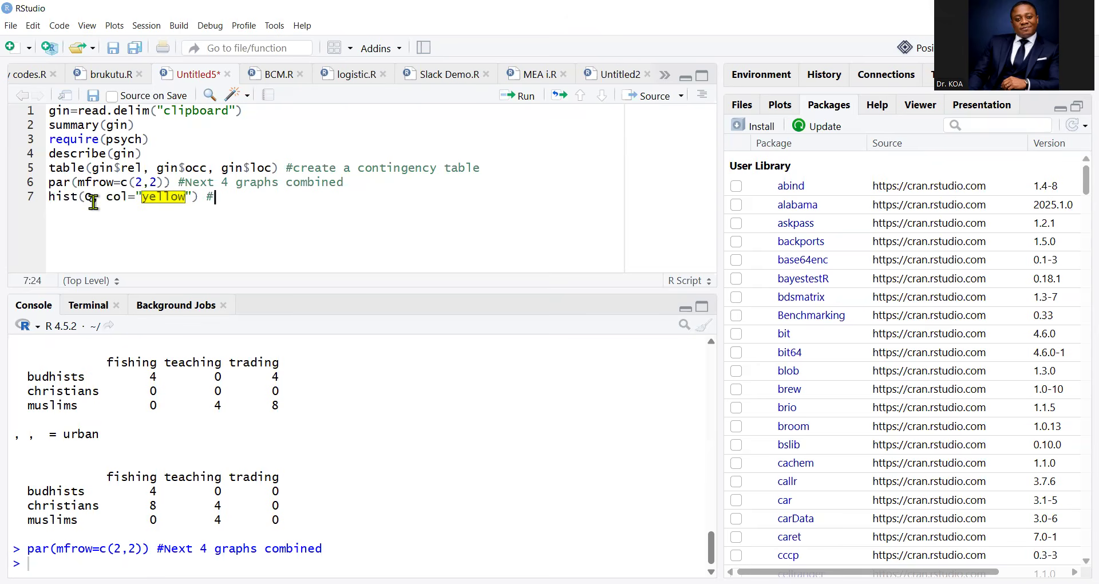
click(111, 197)
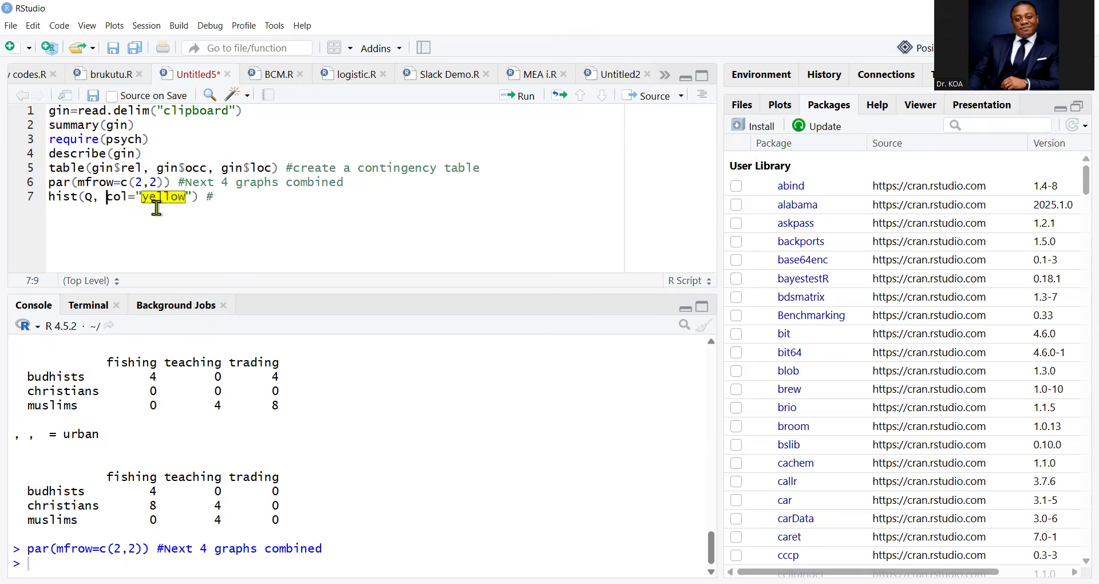
click(63, 198)
click(192, 197)
drag(719, 232, 612, 115)
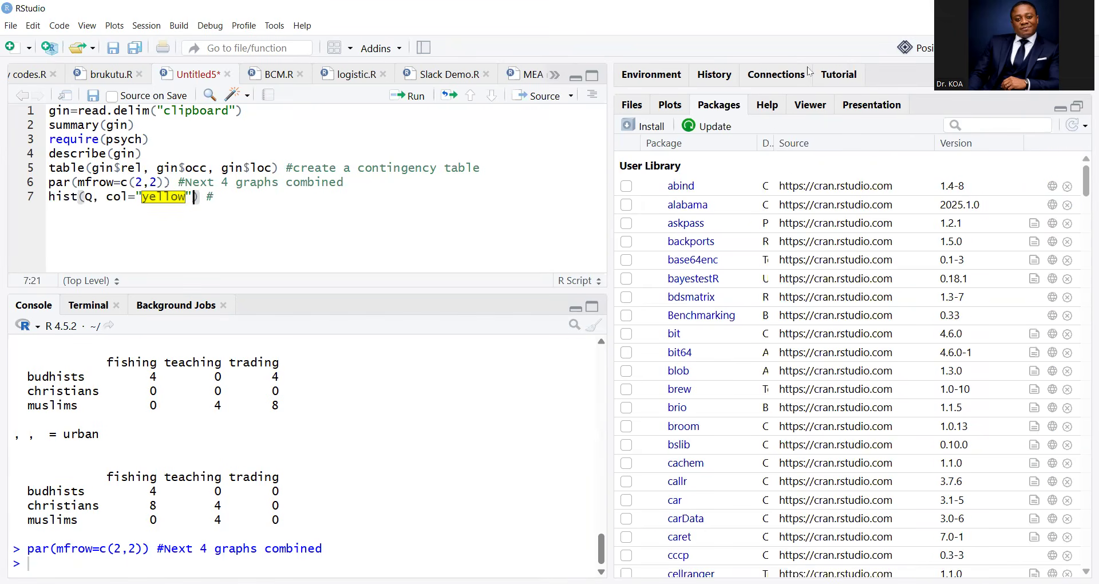
drag(694, 91, 697, 109)
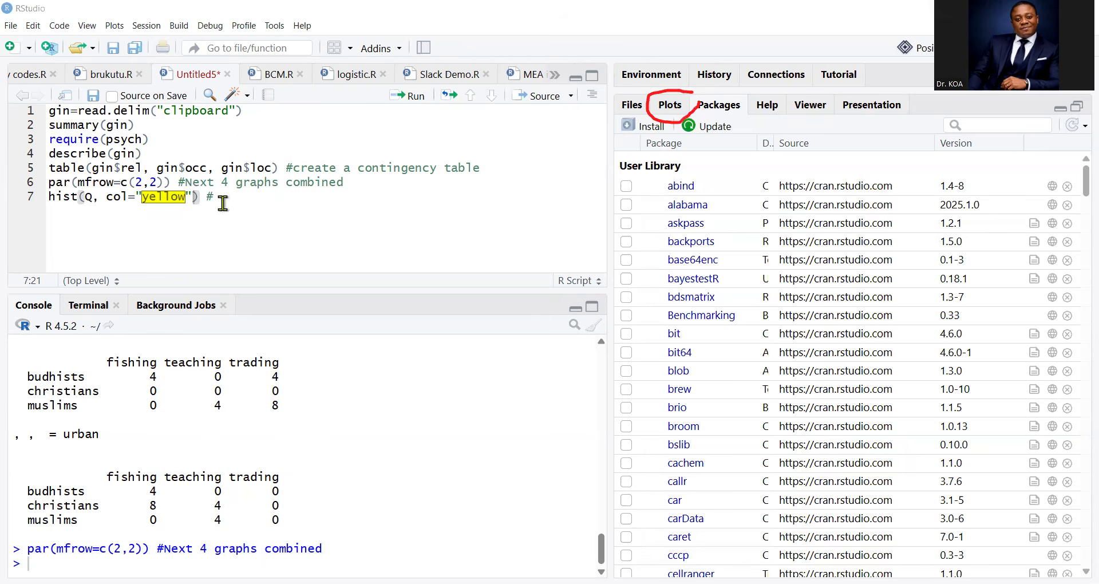
key(ctrl+Return)
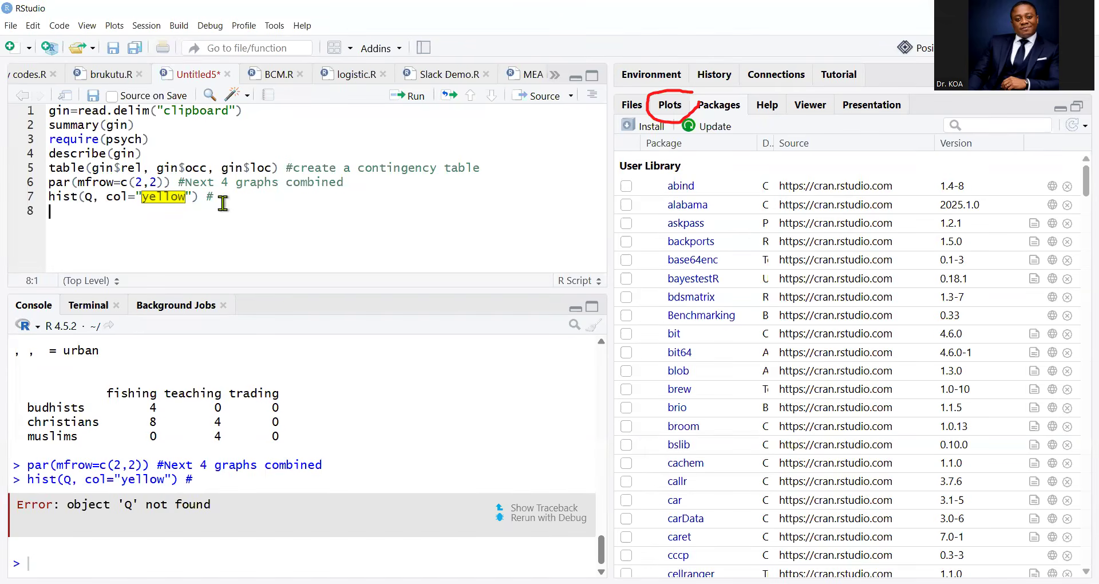
- Change the histogram variable on line 7 to gin$Q and run the line
click(171, 197)
drag(121, 168, 93, 168)
key(ctrl+c)
click(90, 197)
key(Left)
key(ctrl+v)
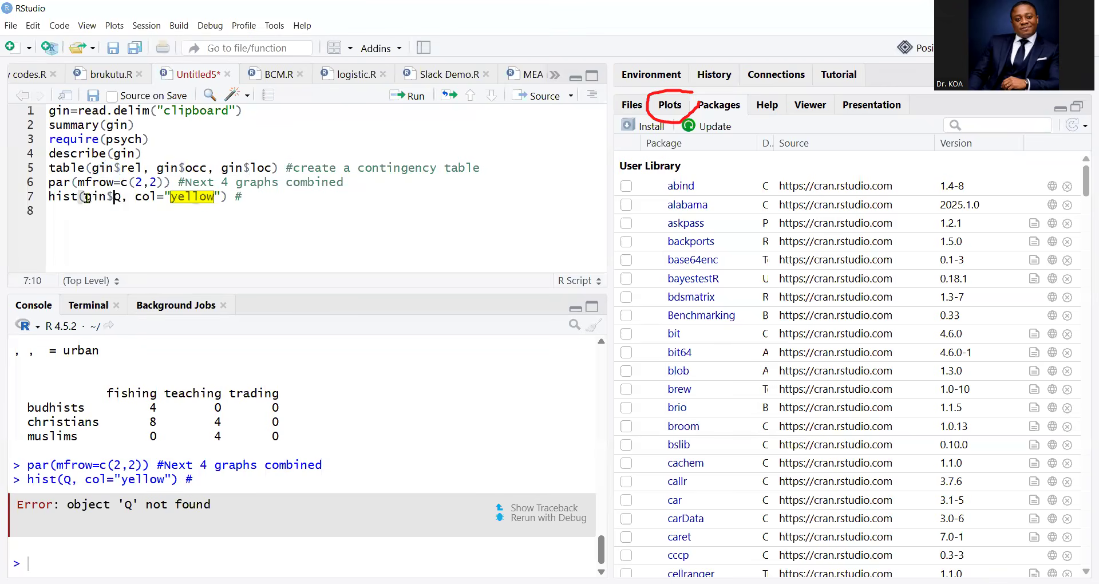
key(Right)
key(ctrl+Return)
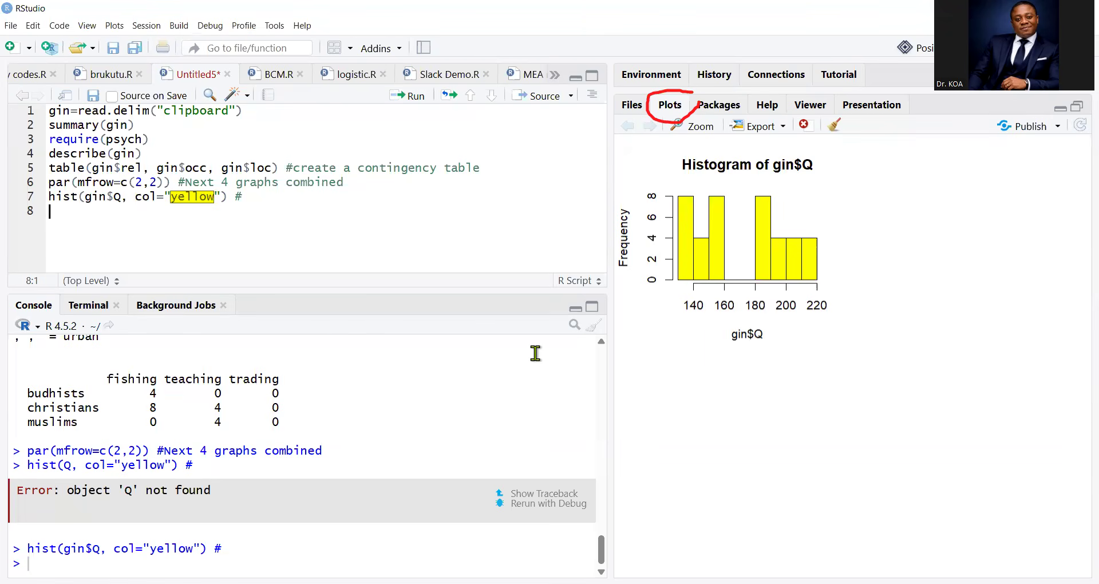
- Write plot(density(gin$P)) on line 8 and run it to draw the density plot of price
text(plot)
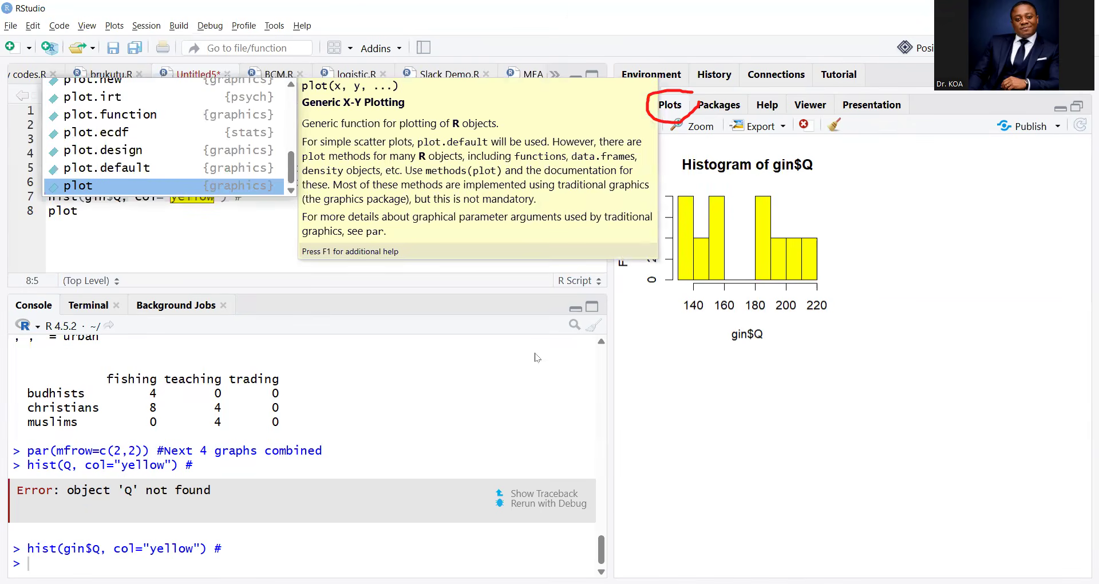
text((density(P)
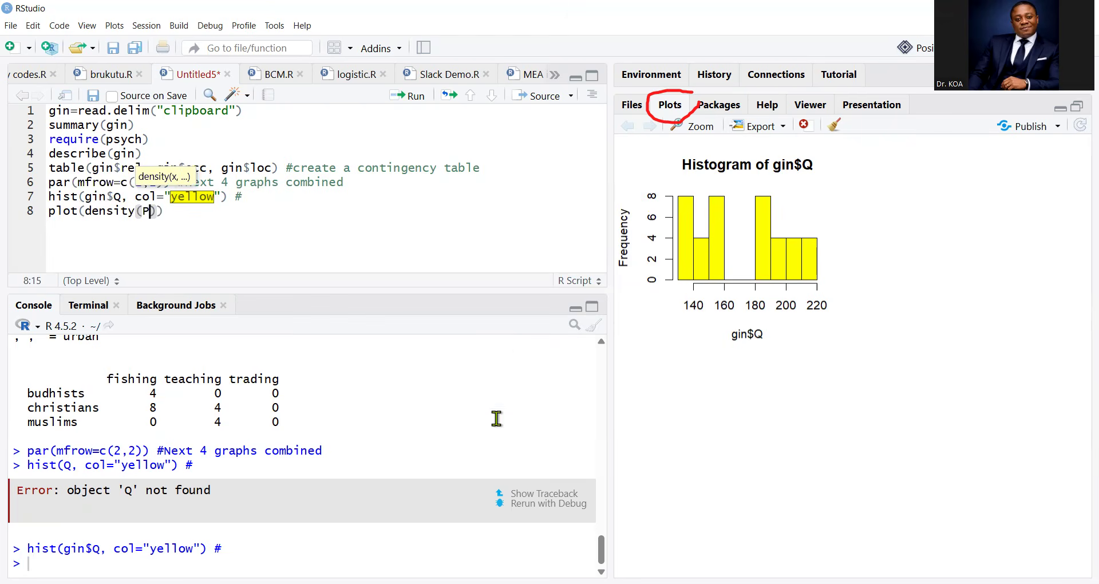
click(219, 222)
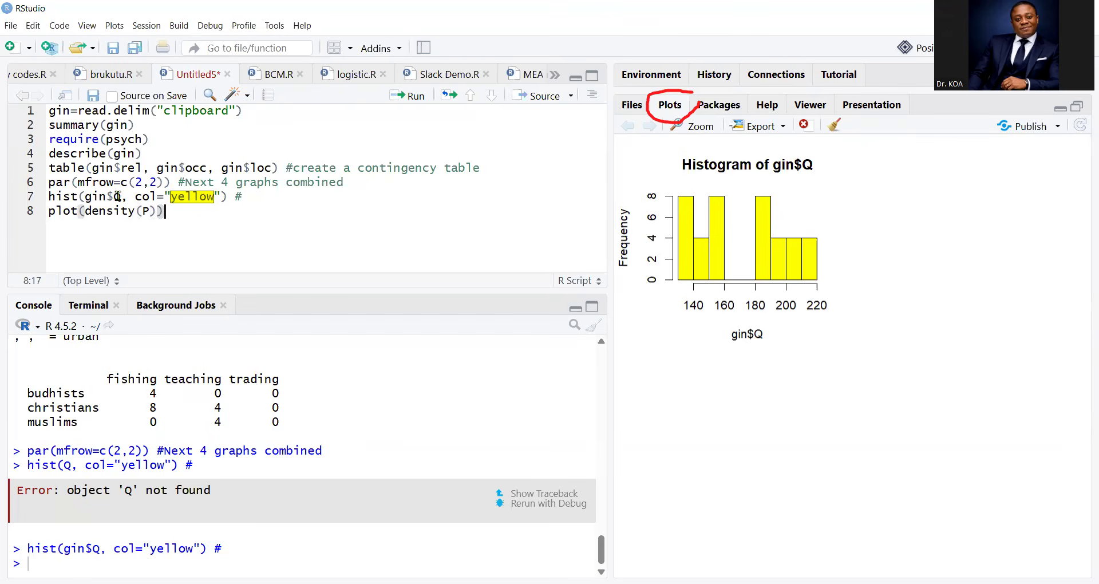
drag(106, 196, 87, 195)
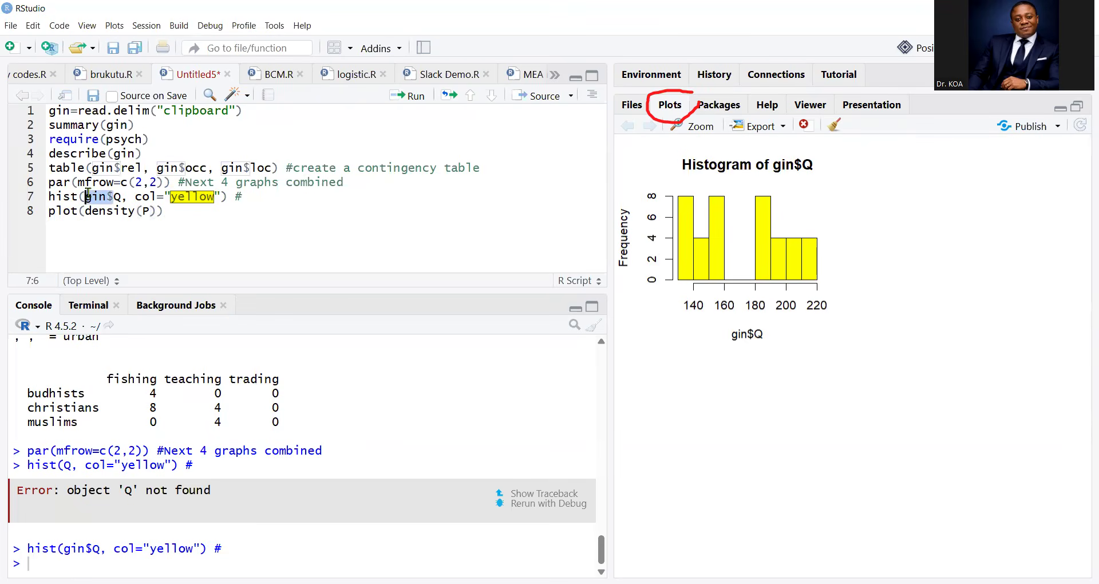
click(140, 210)
text(gin$)
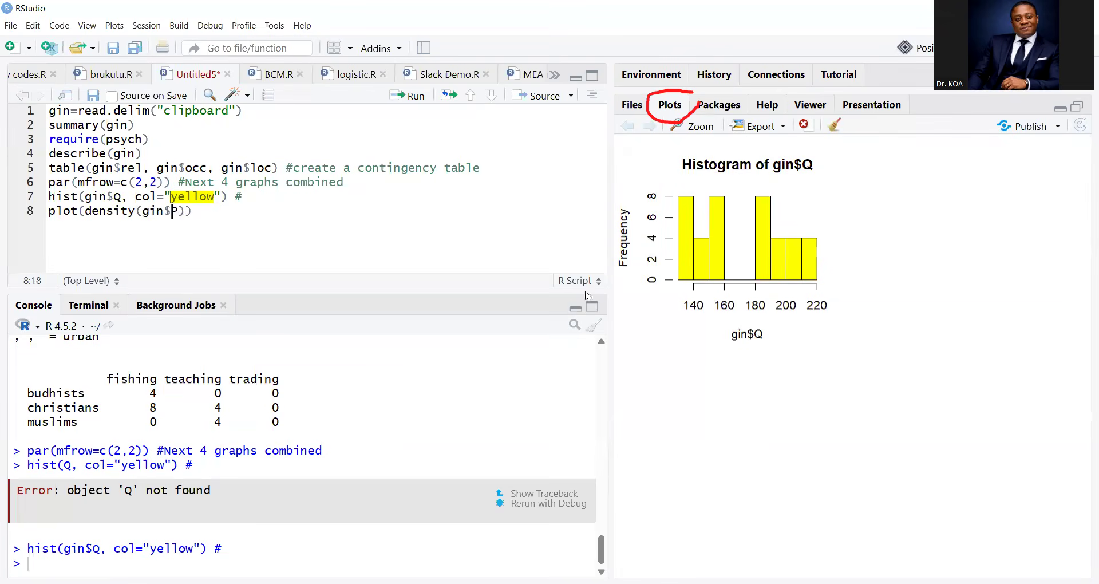
key(ctrl+Return)
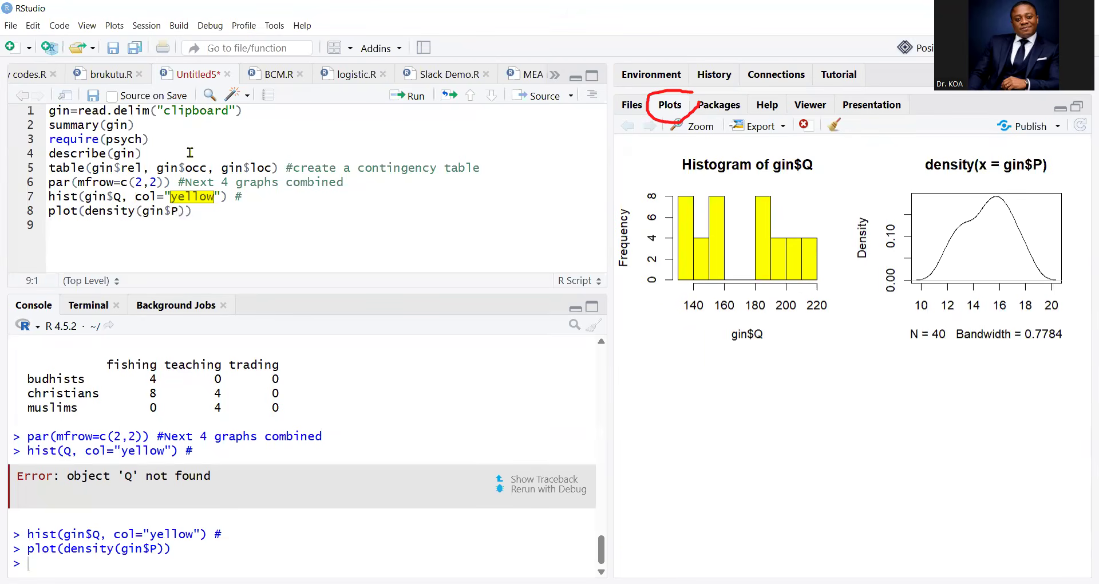
- Add qqnorm(Q, col="blue", lwd=4);qqline(Q, col="red", lwd=3) on line 9 and try to run it
click(210, 211)
key(alt+Tab)
click(185, 225)
text(qqnorm(Q, col="blue", lwd=4);qqline(Q, col="red", lwd=3))
click(80, 225)
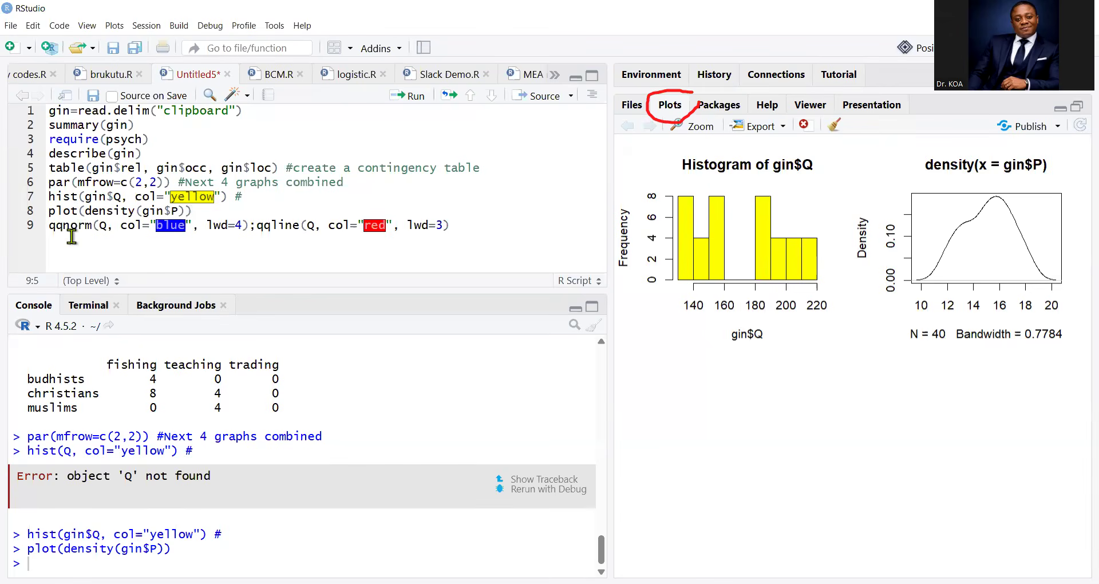
click(100, 227)
key(ctrl+Return)
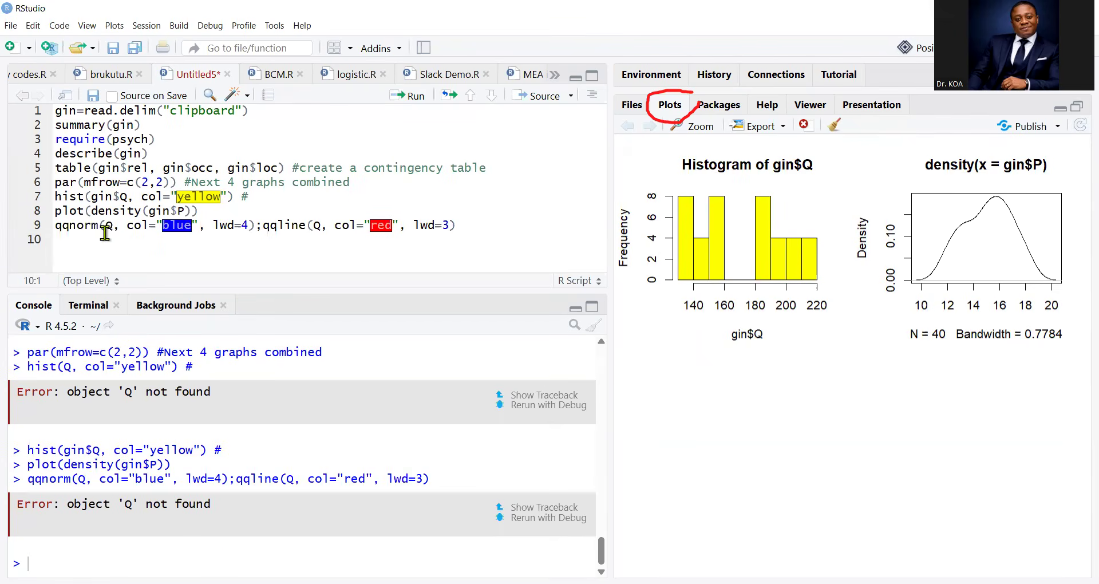
- Change both Q arguments on line 9 to gin$Q and run the line to draw the normal Q-Q plot
click(107, 228)
drag(118, 196, 90, 196)
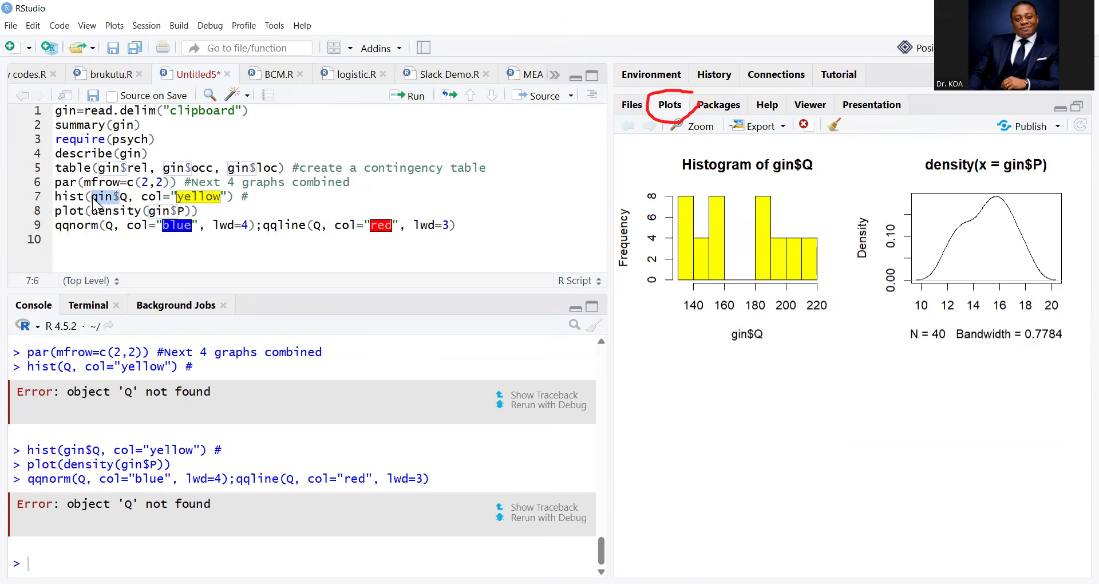
click(108, 227)
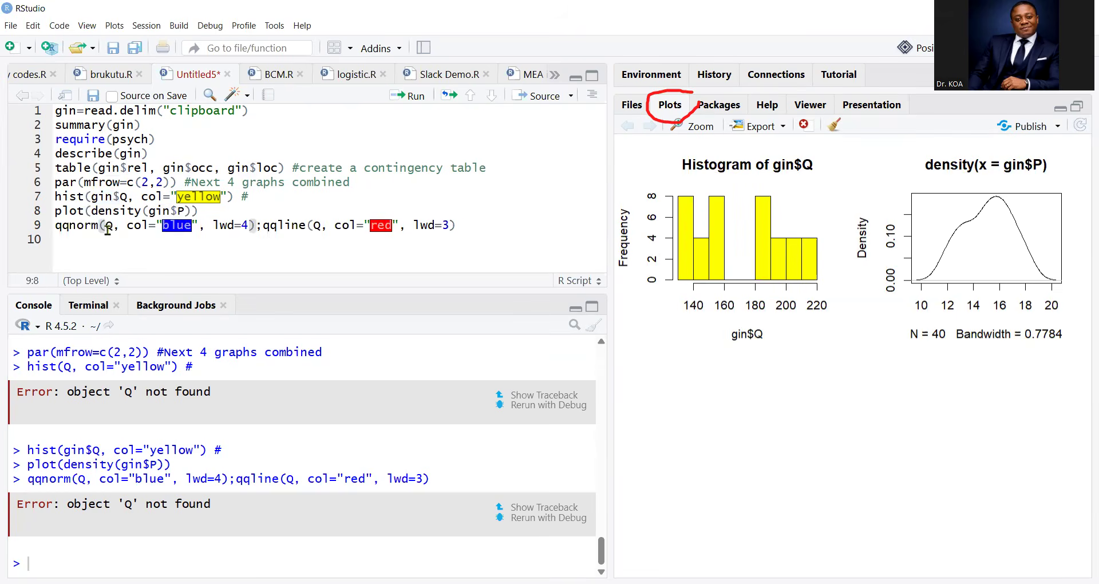
text(gin$)
click(342, 225)
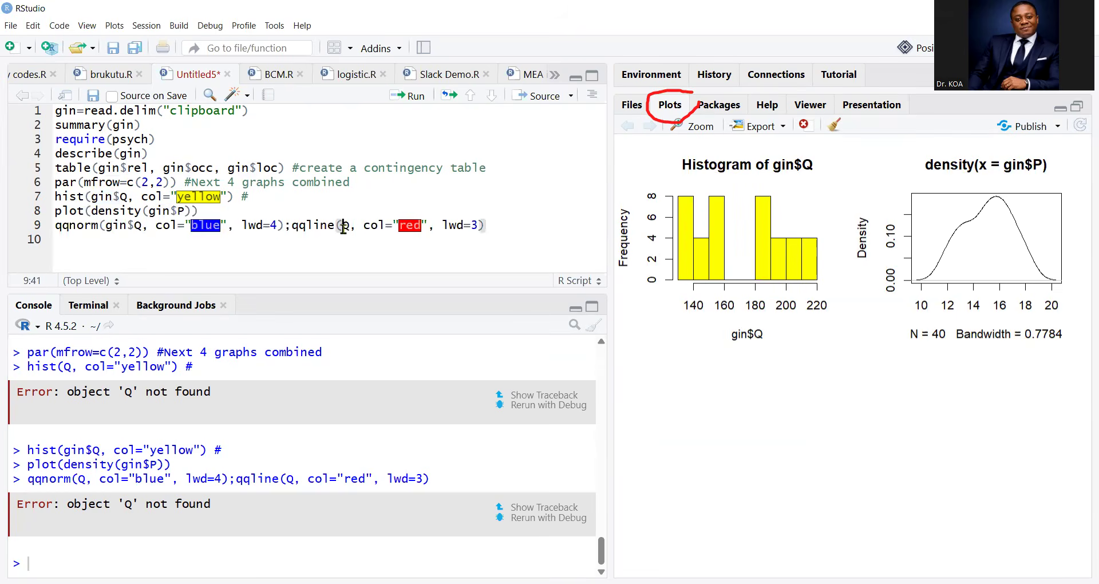
text(gin$)
click(254, 245)
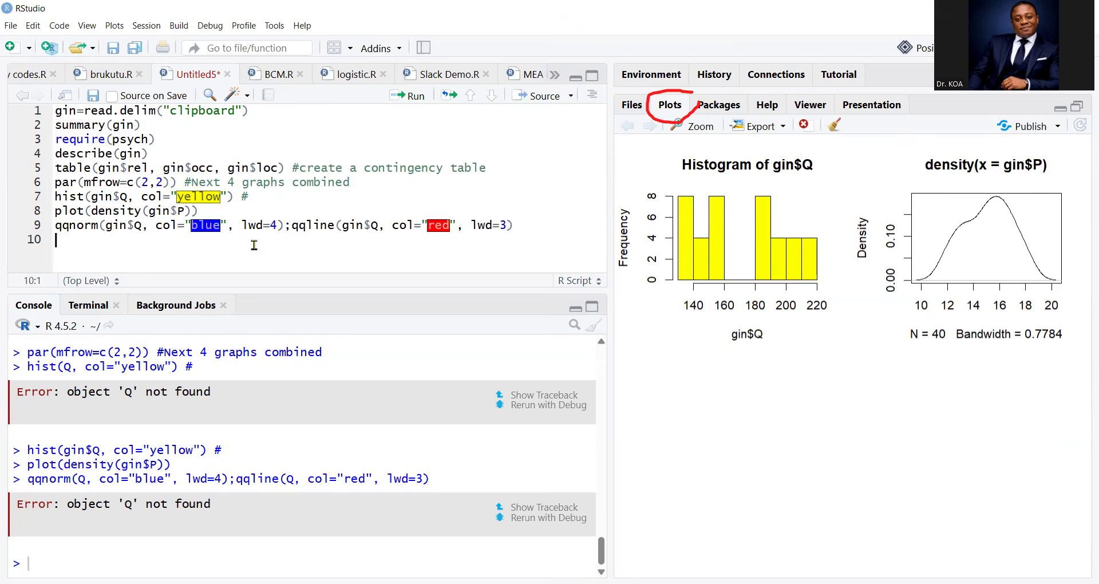
click(129, 225)
key(ctrl+Return)
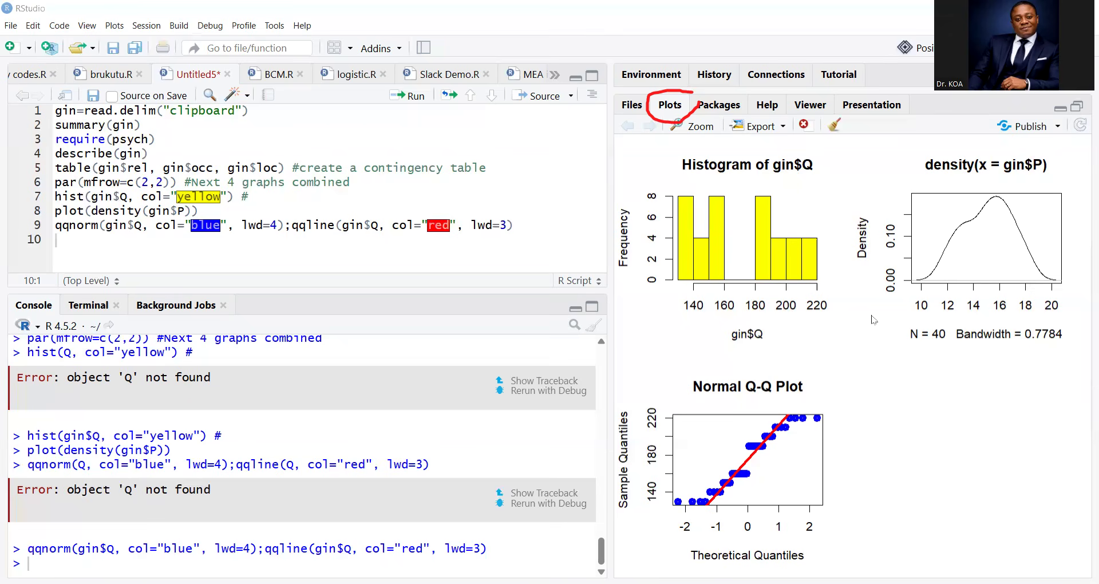
- Copy the Q~occ boxplot command titled "Brukutu gin data" from slide 228 in Adobe Acrobat into line 10 of the RStudio script
key(alt+Tab)
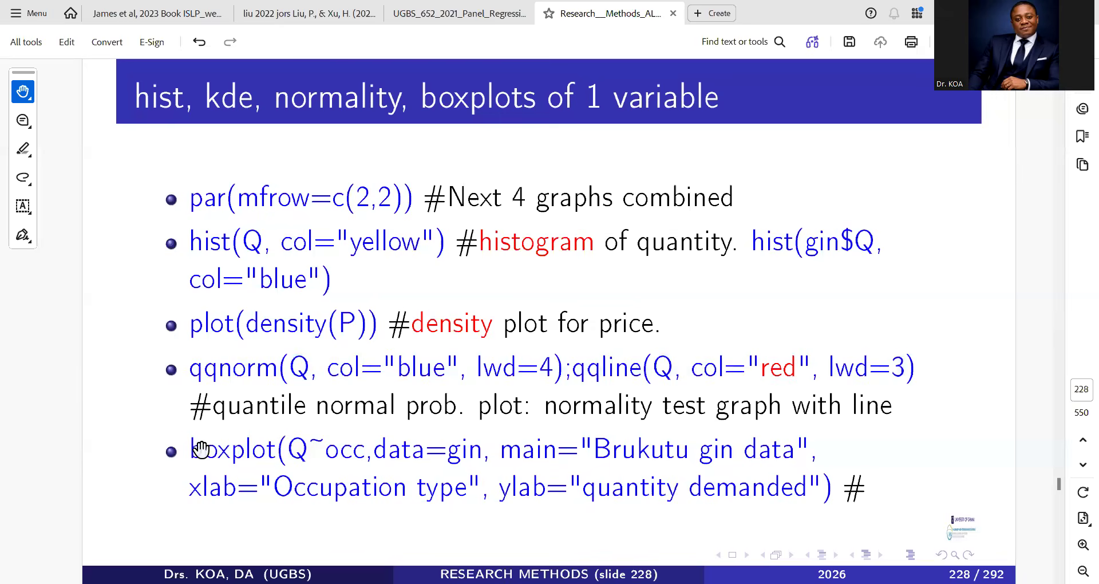
drag(191, 447, 867, 505)
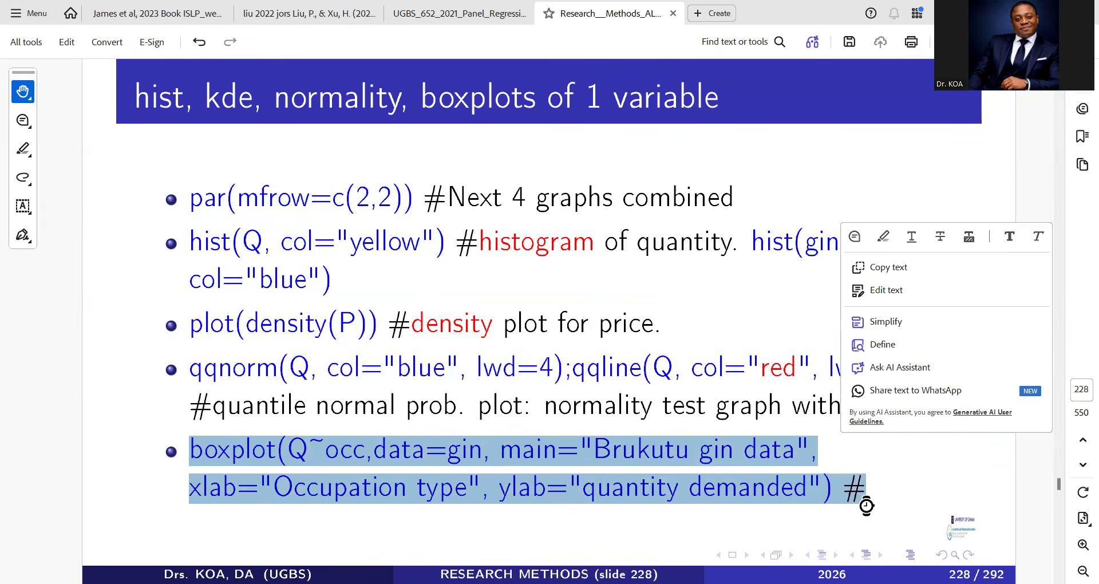
key(ctrl+c)
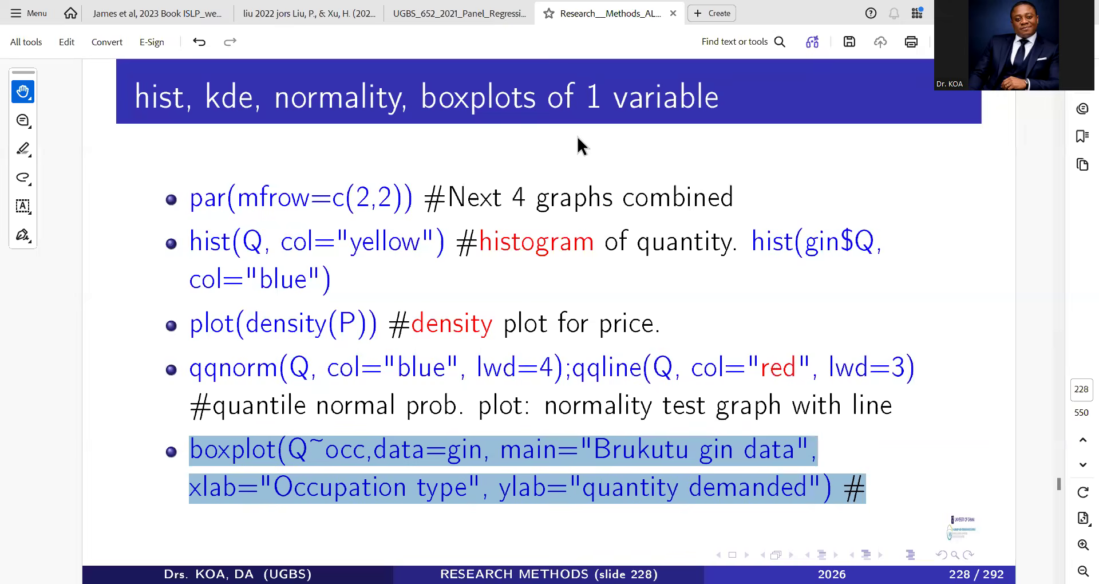
key(alt+Tab)
key(ctrl+v)
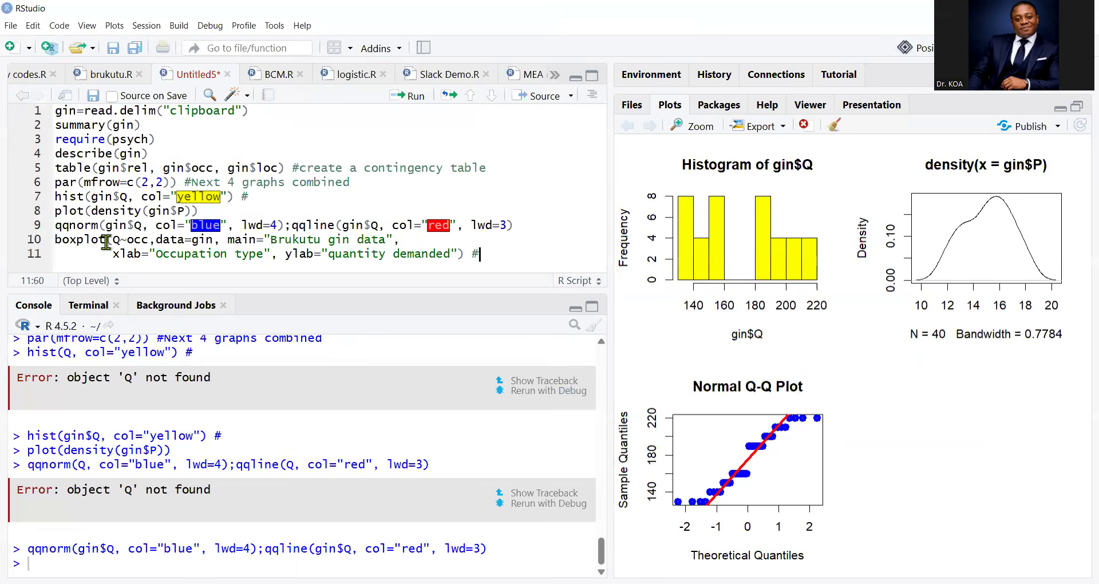
- Change the boxplot formula on line 10 from bare variable names to gin$Q~gin$occ
drag(133, 226, 106, 227)
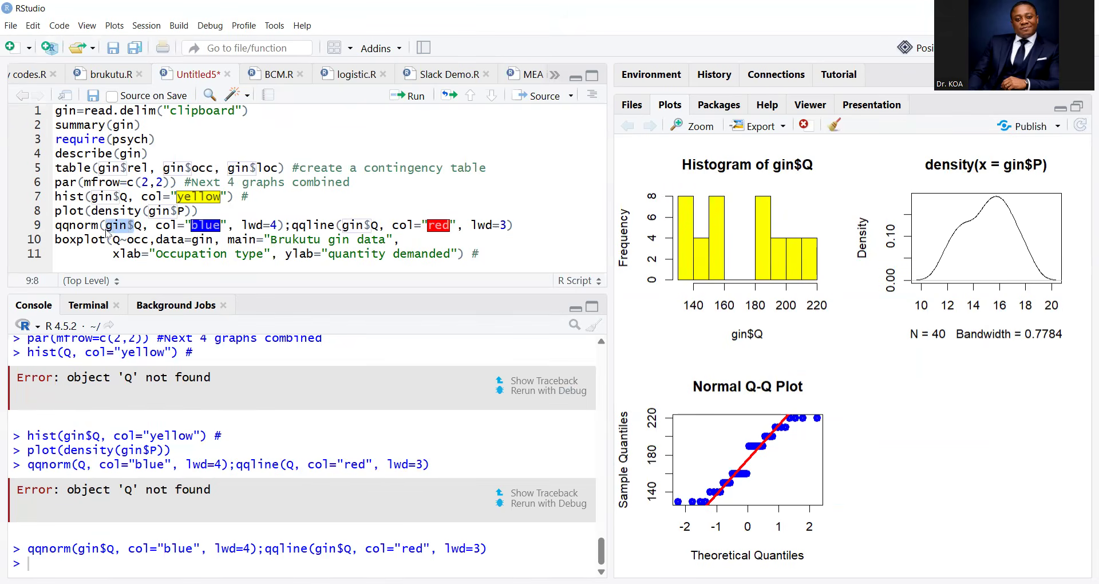
click(114, 239)
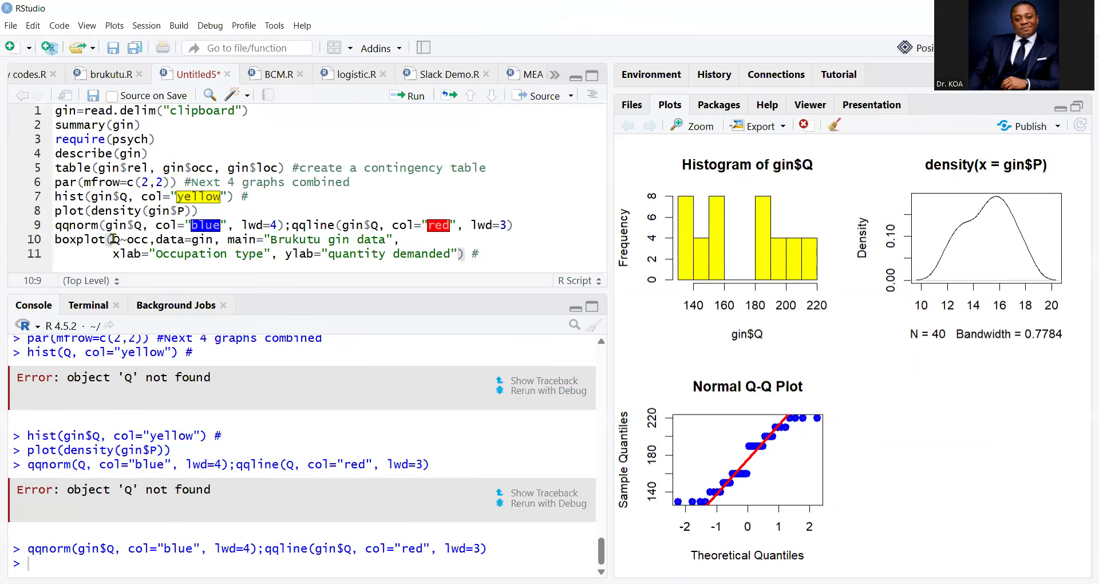
text(gin$)
key(Right)
key(Right)
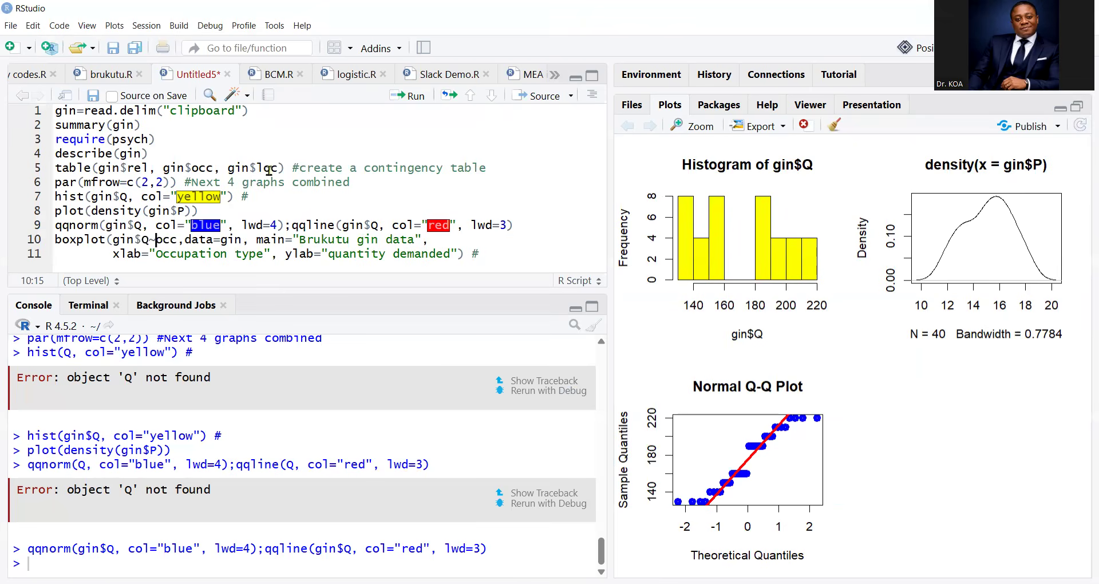
text(gin$)
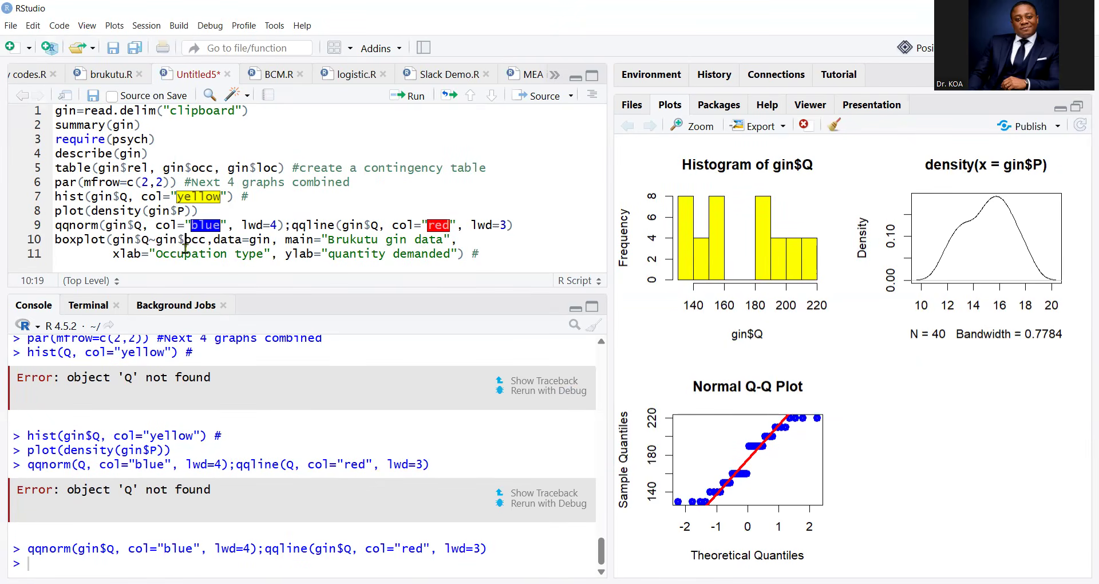
- Run the boxplot command and temporarily widen the plots area so that every occupation label on the boxplot shows
click(416, 241)
key(ctrl+Return)
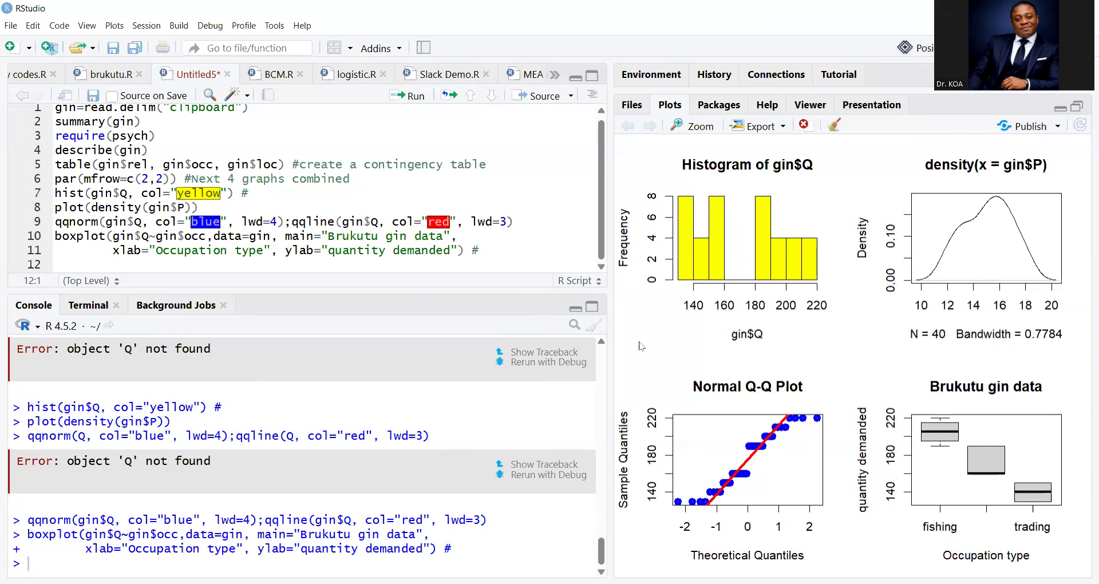
drag(609, 331, 485, 287)
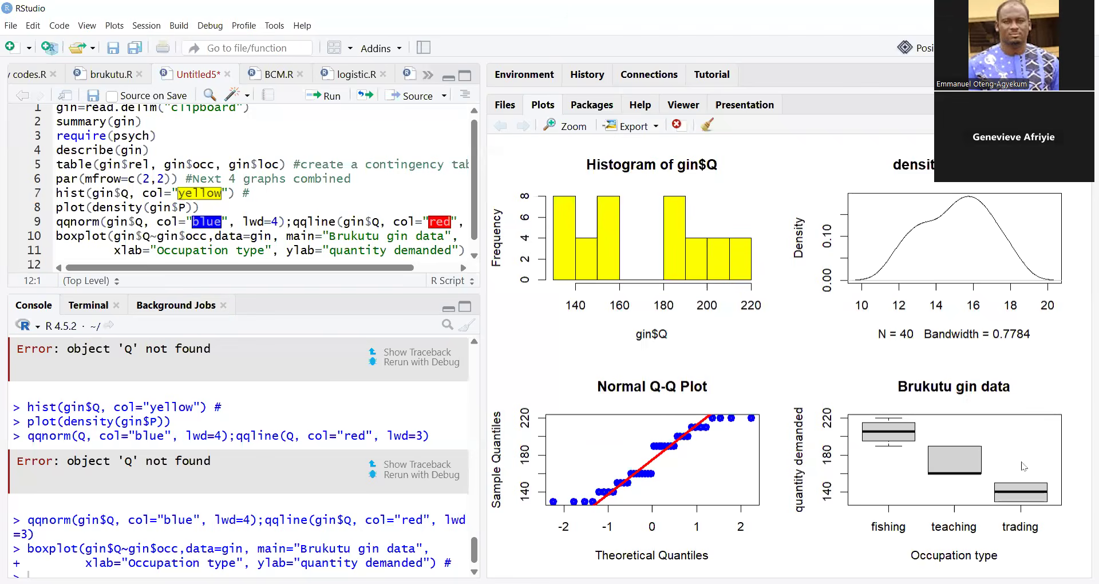
drag(480, 227, 608, 226)
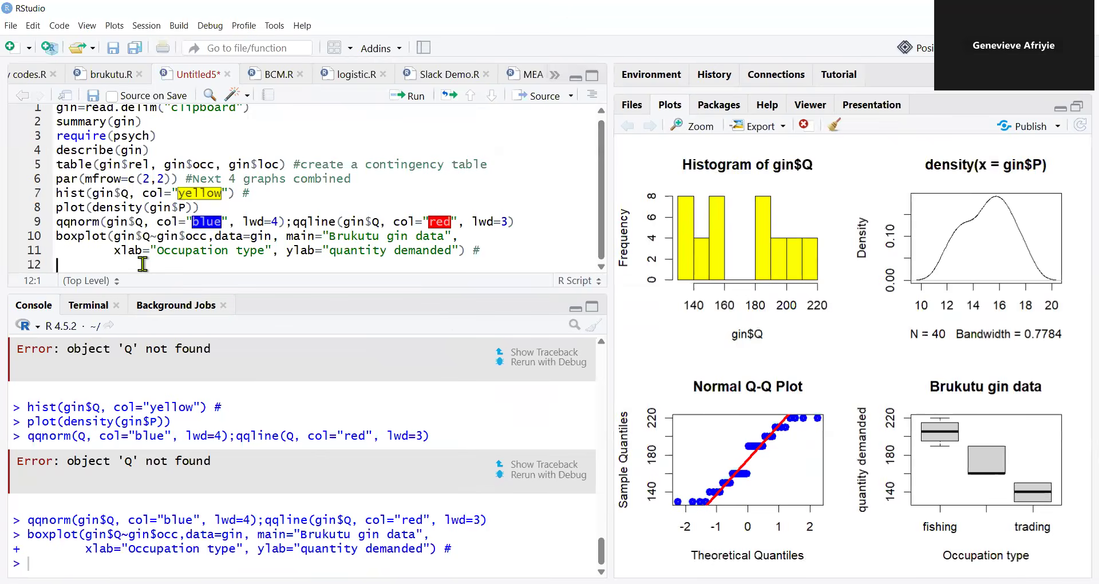
- Copy polygon(density(gin$Q), col = "lightblue", border = NA) from slide 230 in Adobe Acrobat into line 12 of the RStudio script and run it
key(alt)
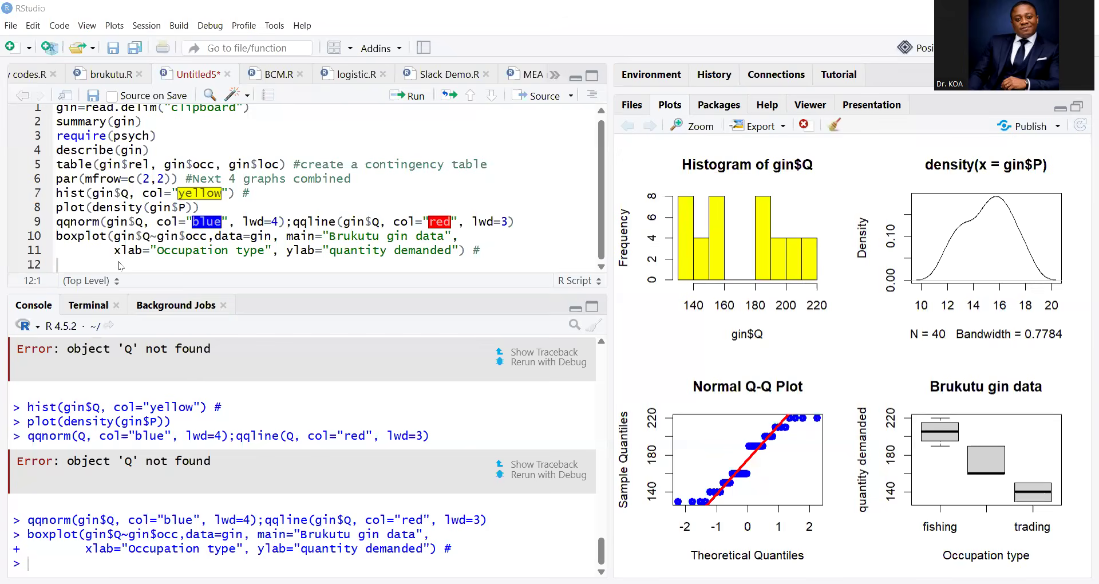
key(alt+Tab)
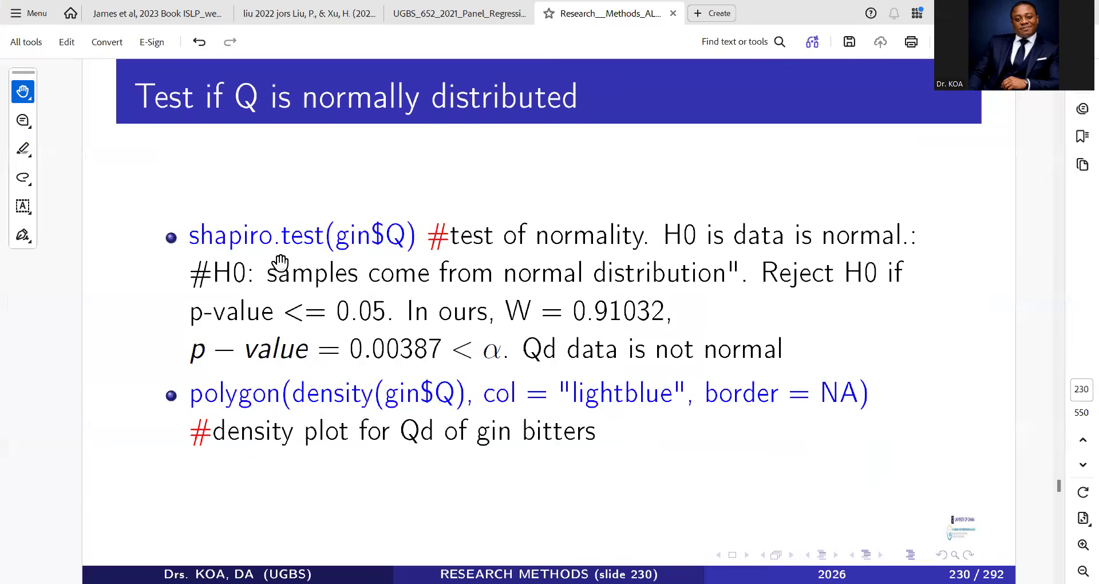
drag(193, 396, 876, 398)
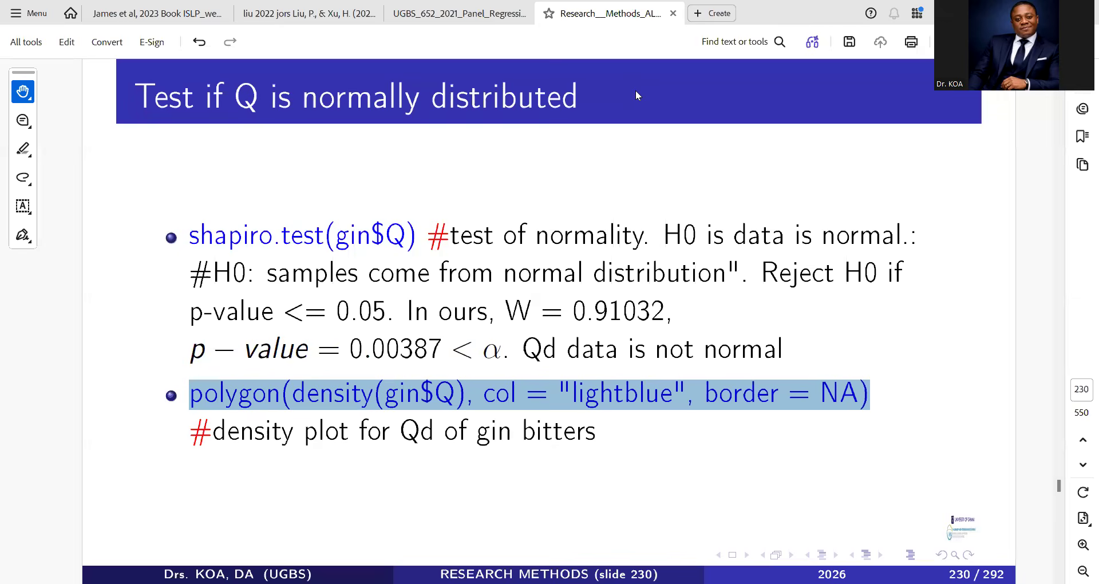
key(alt+Tab)
key(ctrl+Return)
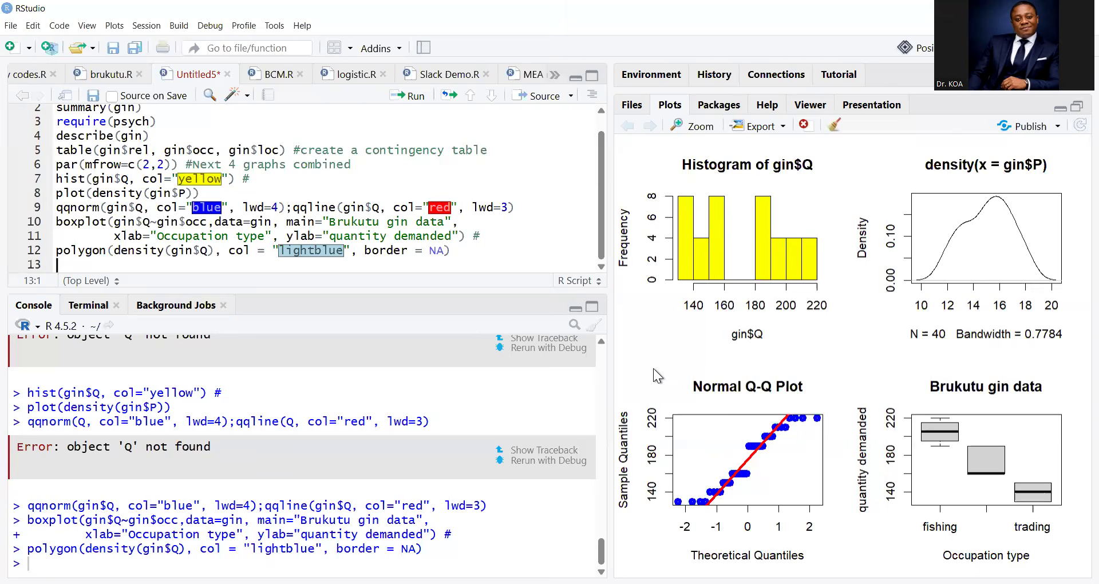
- Redraw the normal Q-Q plot from line 9 and run the polygon command on line 12 again
click(463, 250)
click(131, 203)
key(ctrl+Return)
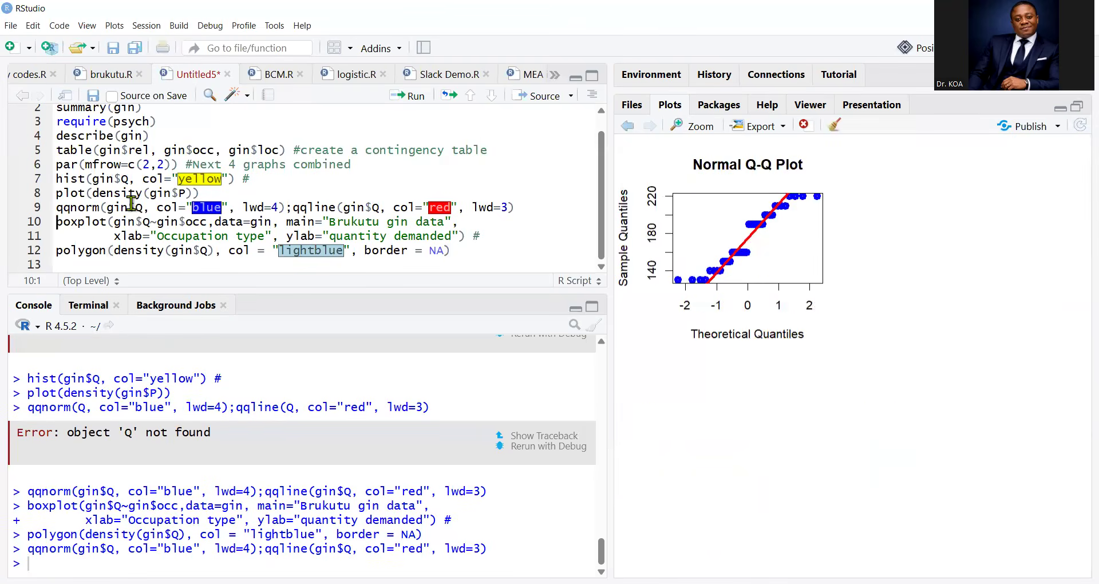
click(125, 249)
key(ctrl+Return)
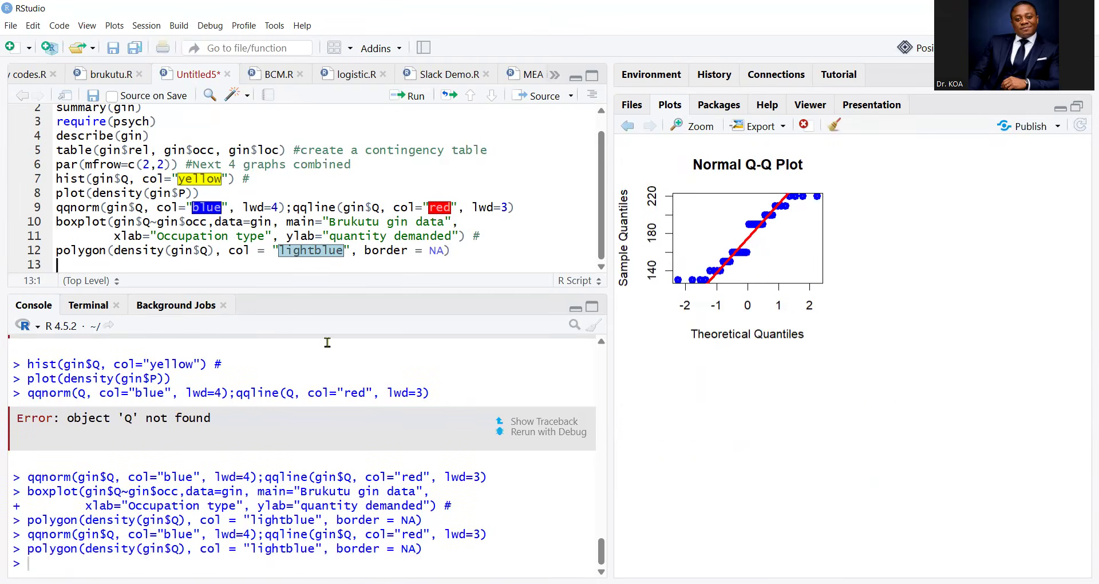
- Copy cor(gin[,-which(names(gin) %in% c("loc","occ","rel"))]) from slide 232 in Adobe Acrobat into line 13 of the RStudio script and run it
click(208, 251)
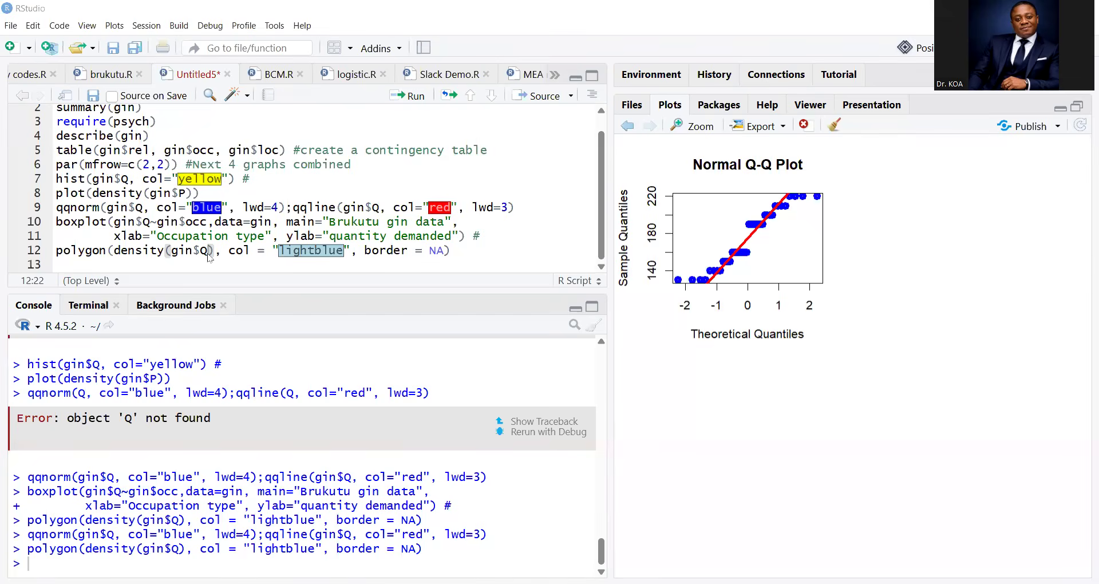
key(alt+Tab)
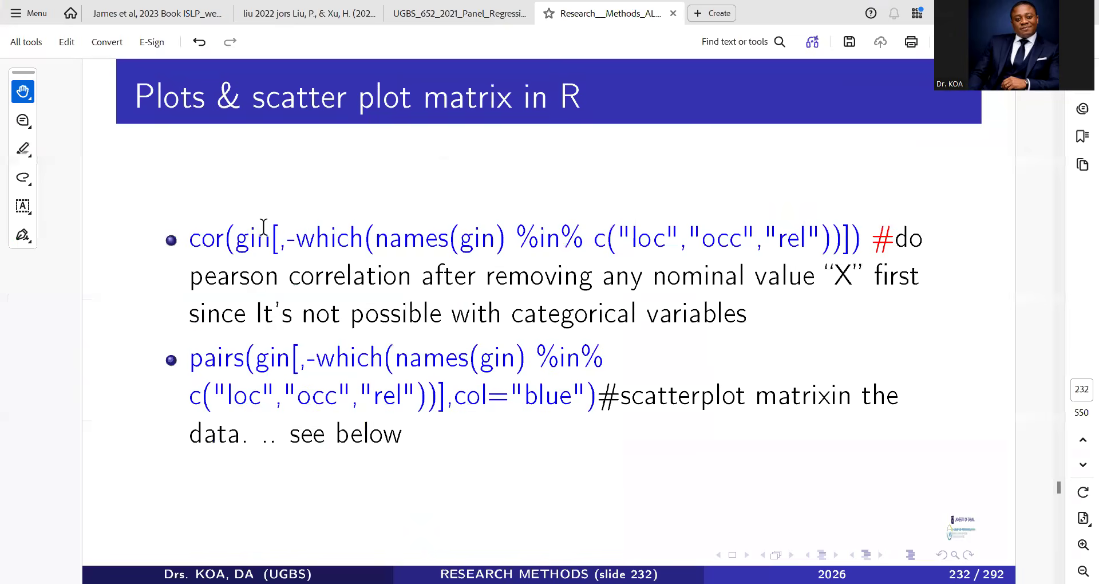
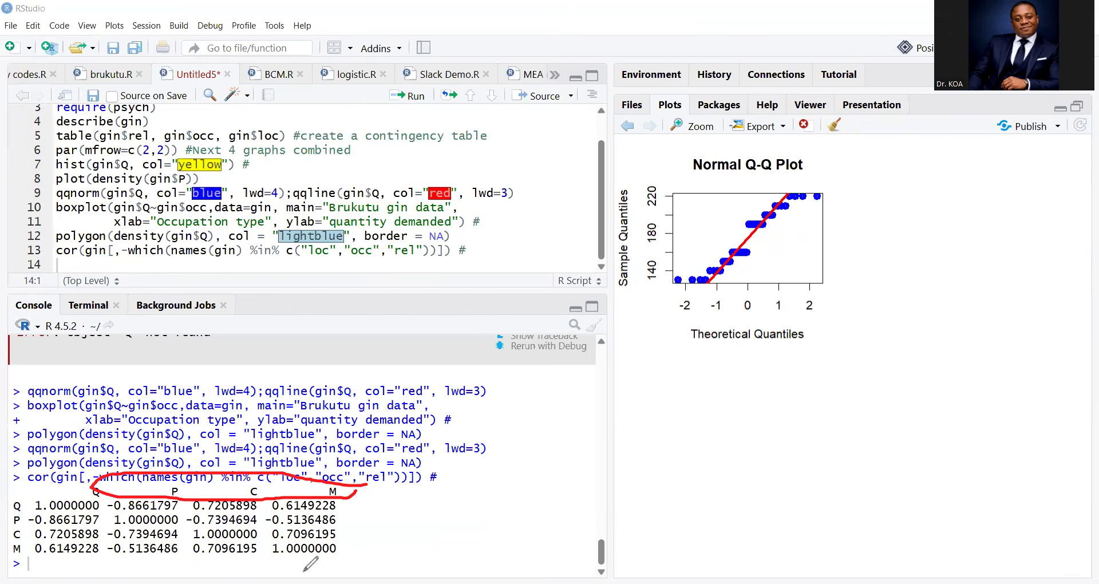
drag(349, 526, 475, 452)
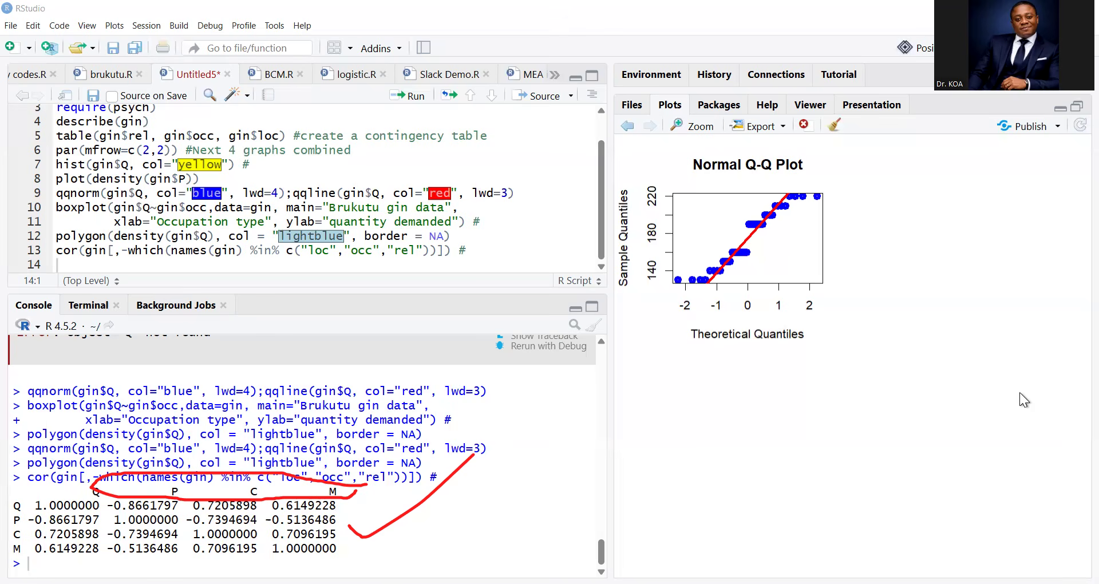
click(785, 164)
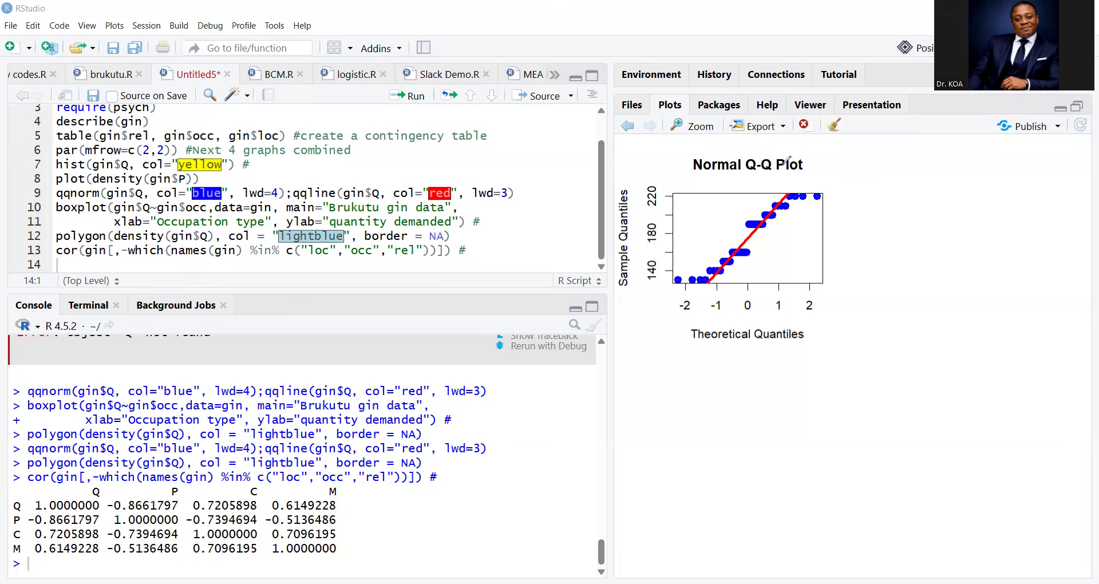
- Go back to the earlier plot page with the combined histogram, density, Q-Q and boxplot graphs
click(368, 250)
click(233, 265)
click(628, 126)
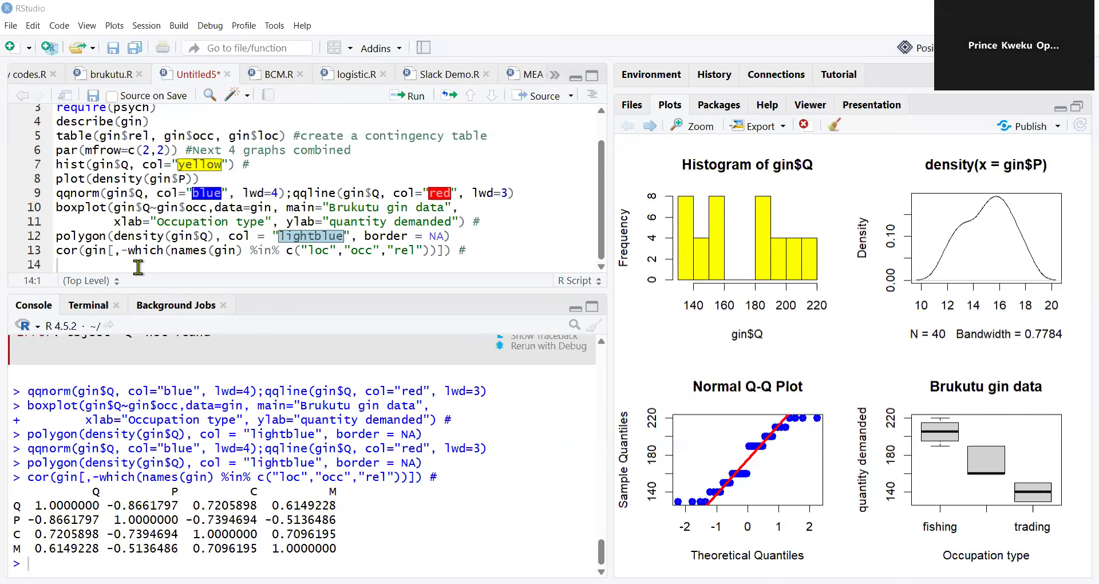
- View the simple regression slides in Adobe Acrobat, and paste the copied Brukutu Venture simple regression code at line 15 of the RStudio script
key(alt+Tab)
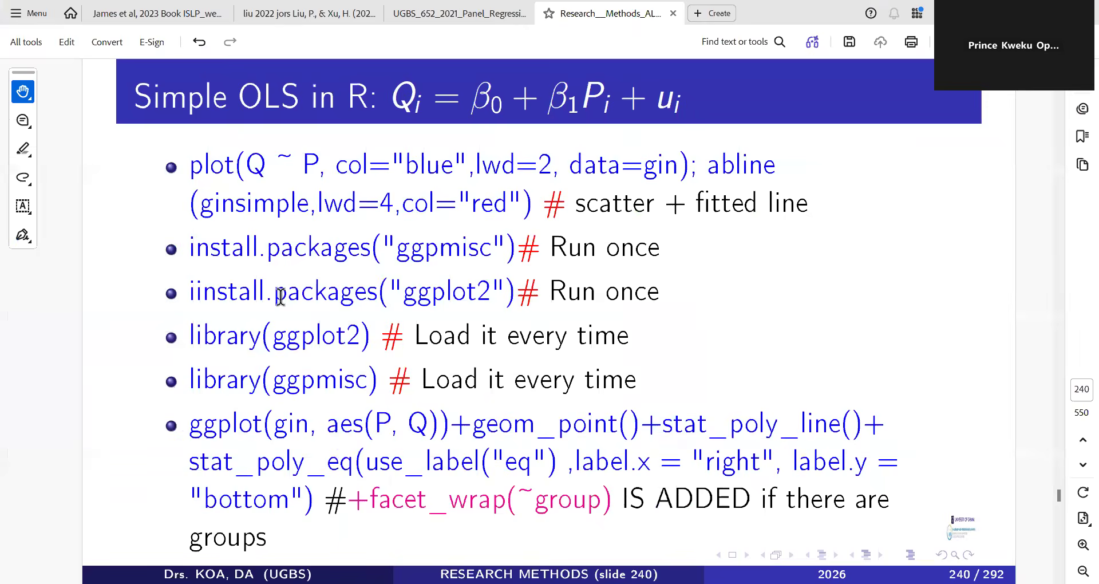
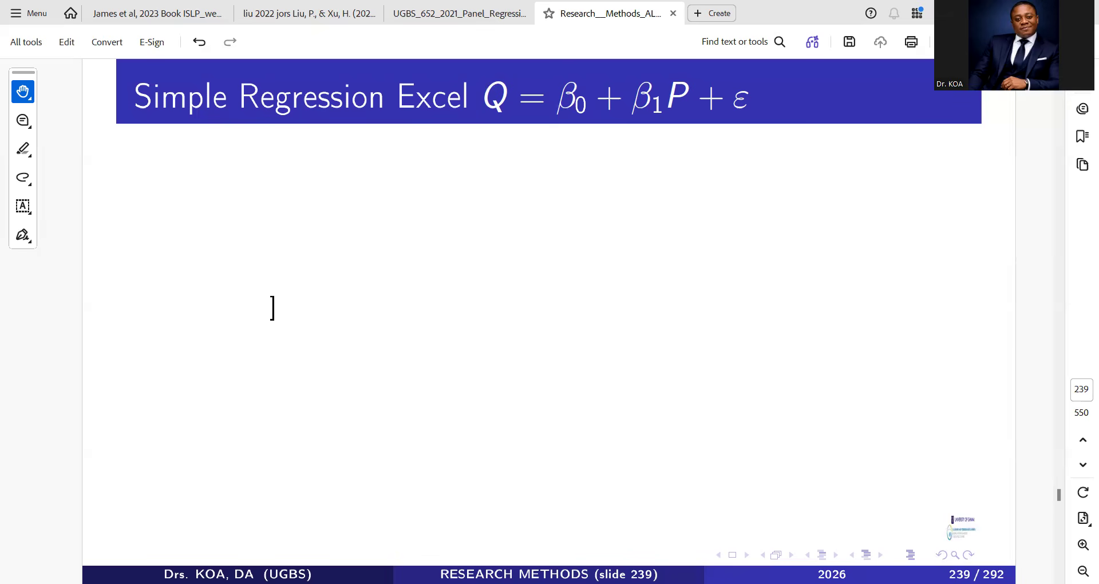
key(alt+Tab)
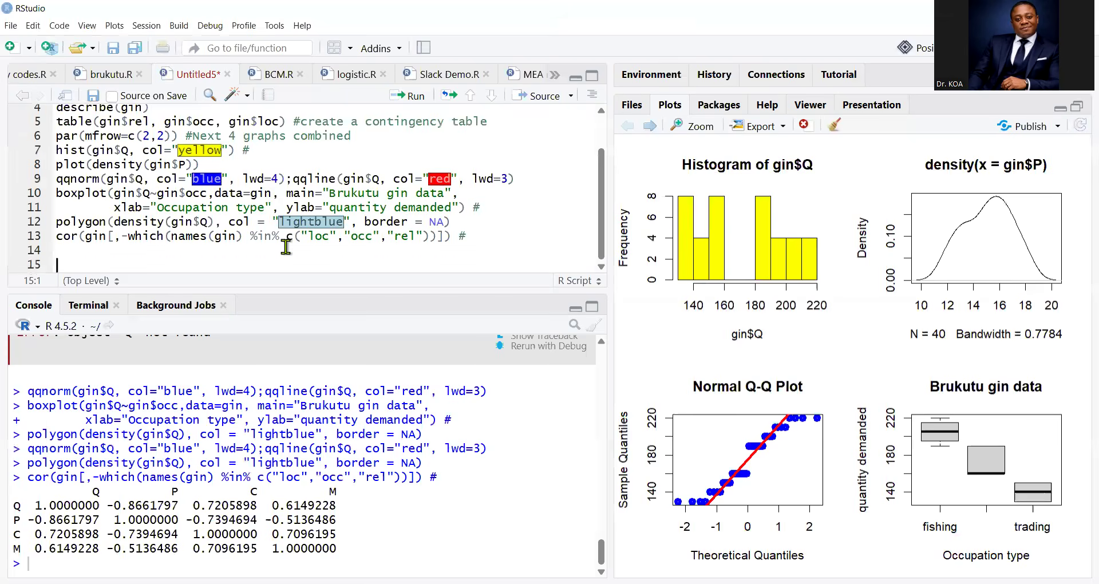
key(Return)
click(83, 241)
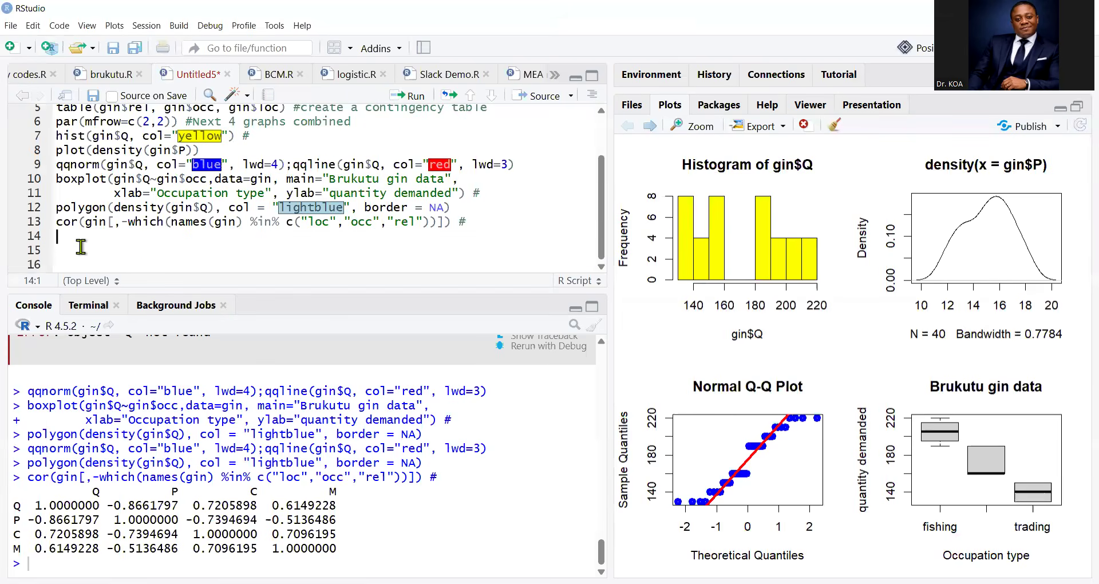
click(81, 246)
key(ctrl+v)
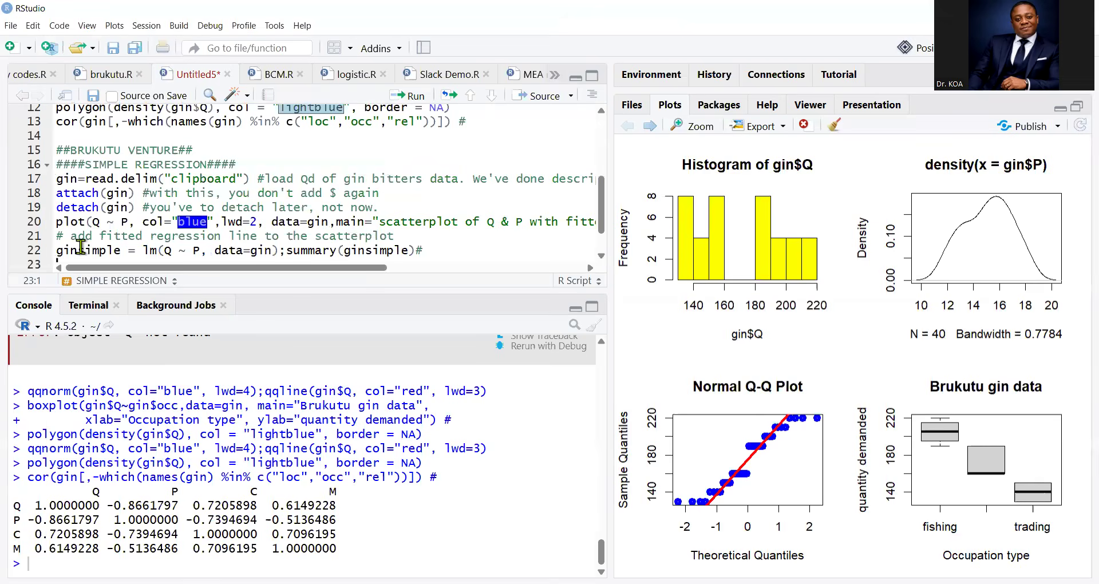
- Join the ##BRUKUTU VENTURE## and ####SIMPLE REGRESSION#### comment headings into a single heading on line 15
click(108, 149)
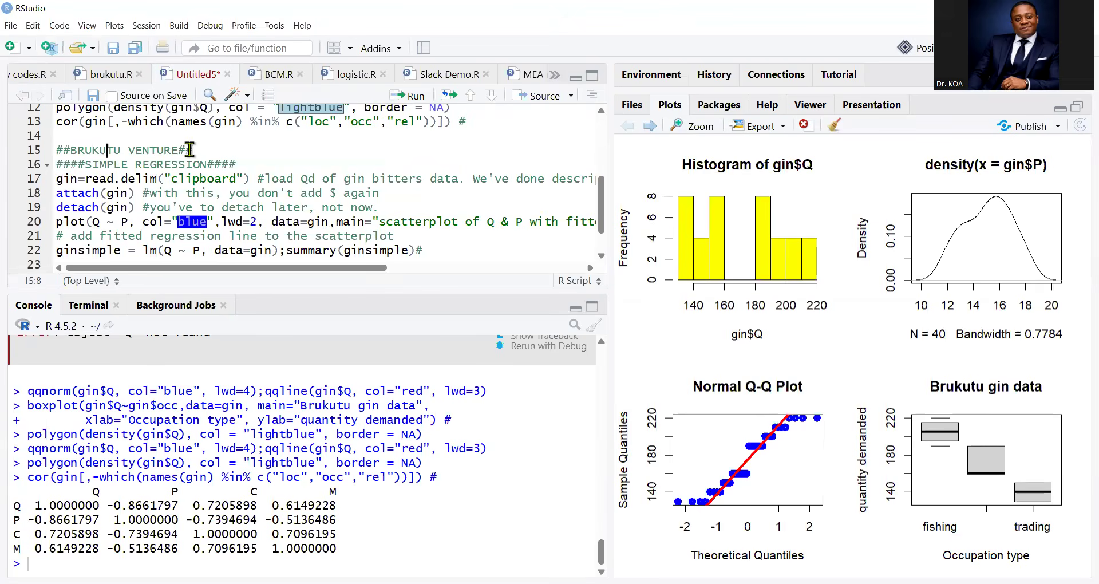
drag(193, 149, 55, 156)
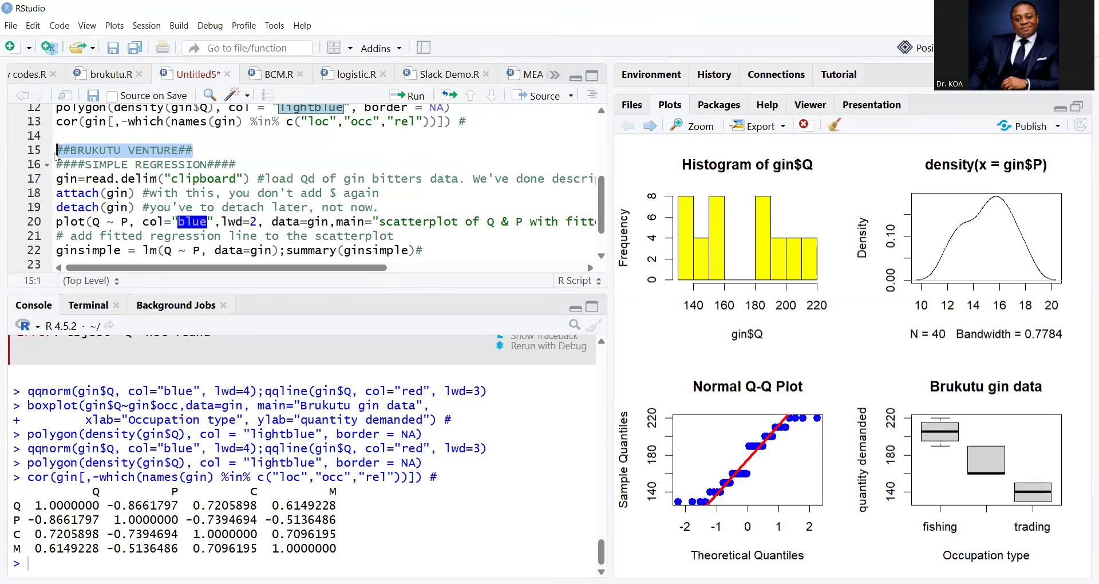
click(70, 150)
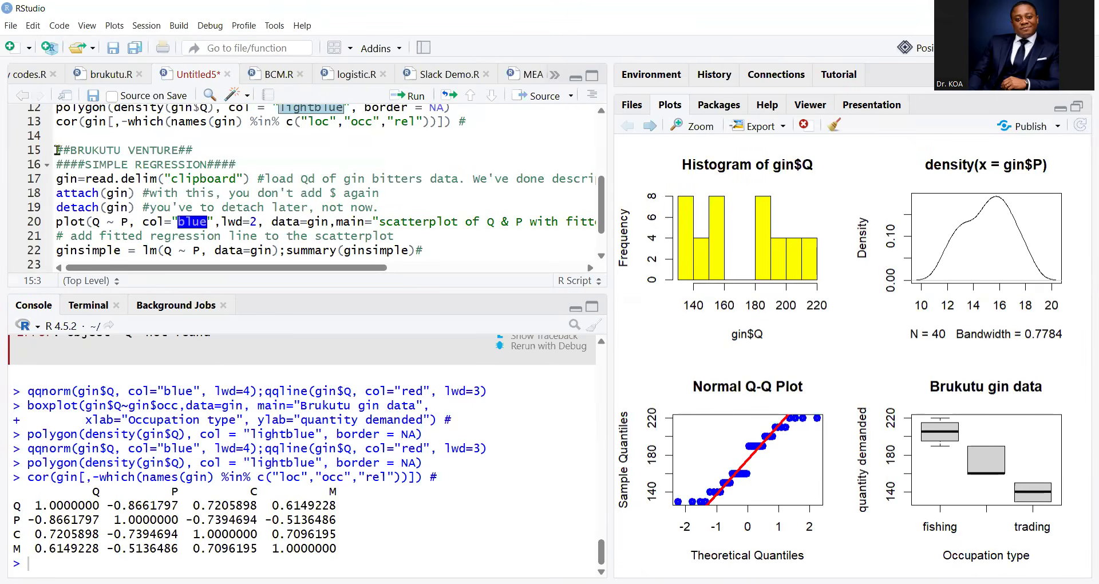
click(104, 141)
click(141, 156)
click(202, 153)
click(201, 165)
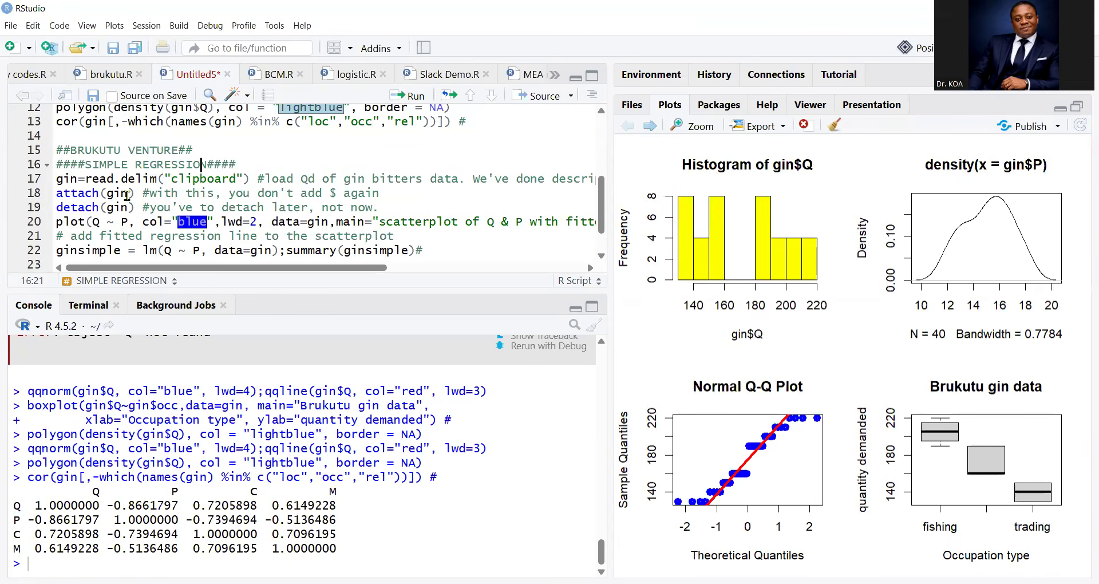
click(207, 151)
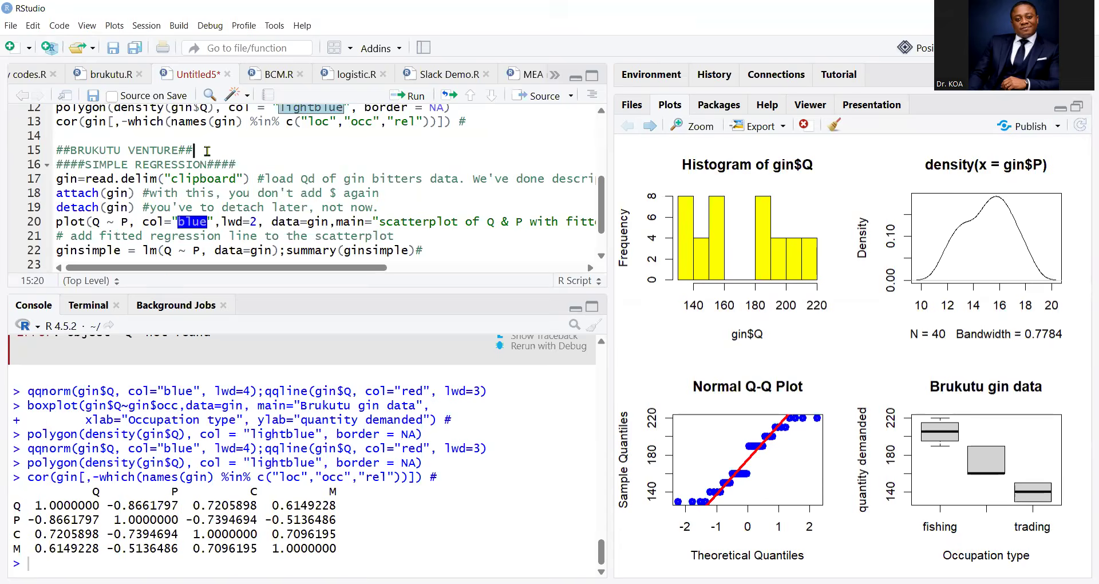
key(Delete)
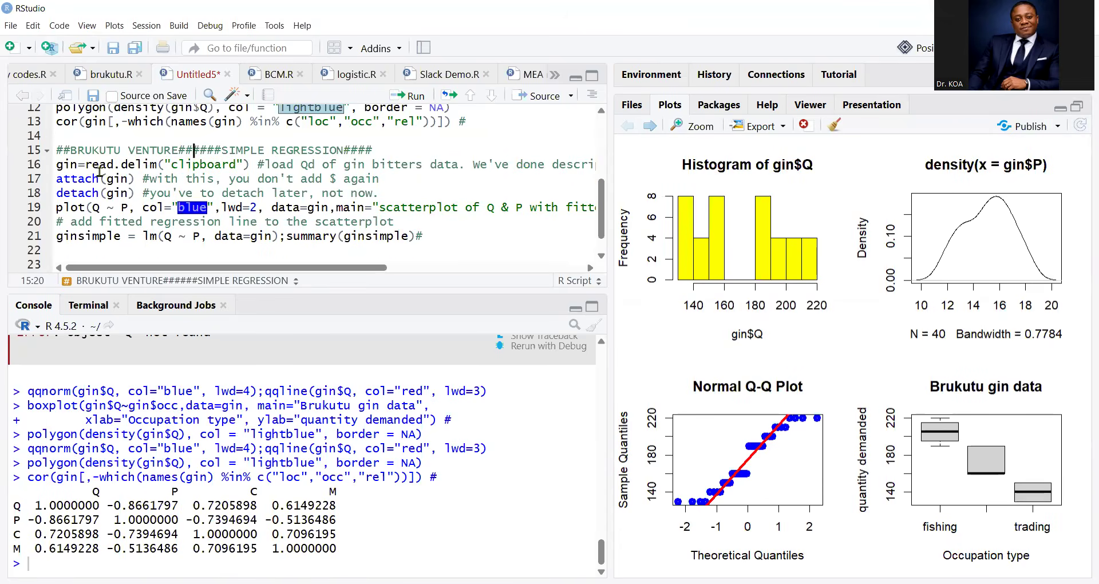
- Examine the read.delim, attach and detach lines and the ginsimple = lm(Q ~ P, data=gin) regression command in the pasted code
drag(57, 165, 354, 197)
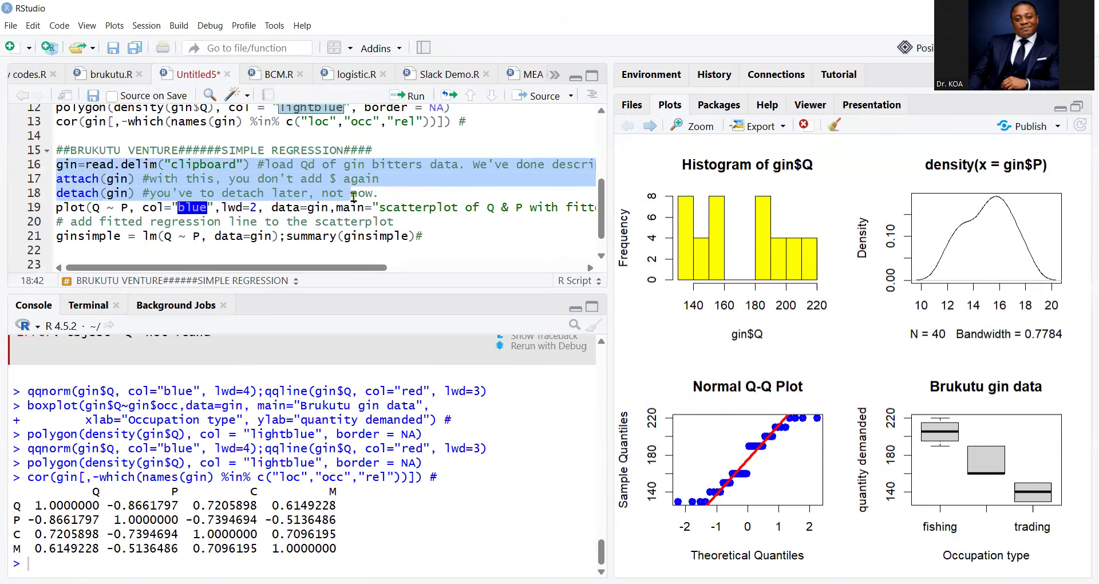
click(347, 192)
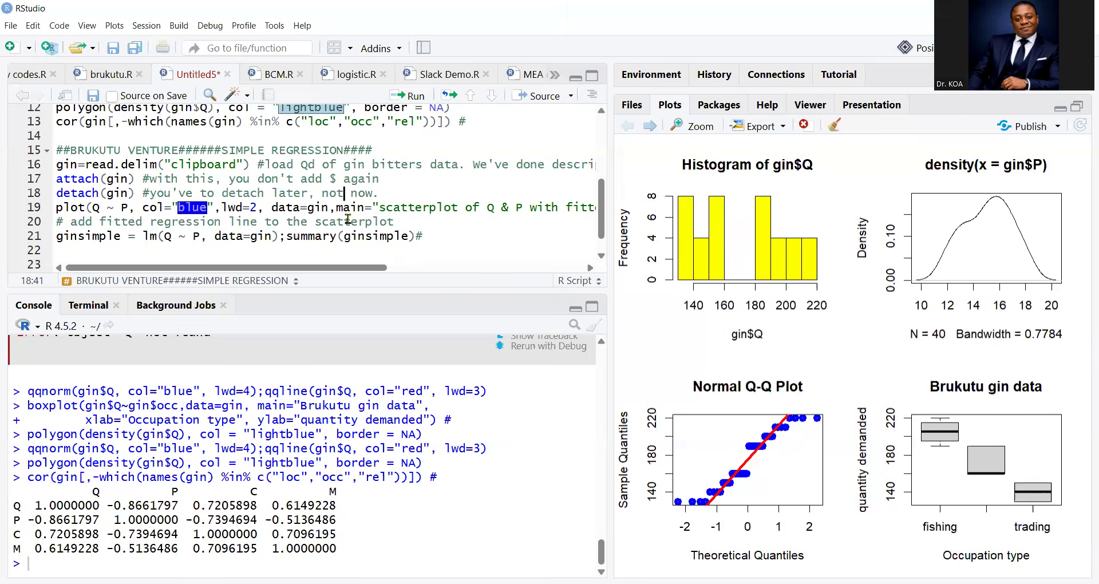
click(158, 178)
click(101, 192)
click(128, 179)
click(145, 182)
click(151, 181)
click(223, 185)
click(158, 194)
click(100, 236)
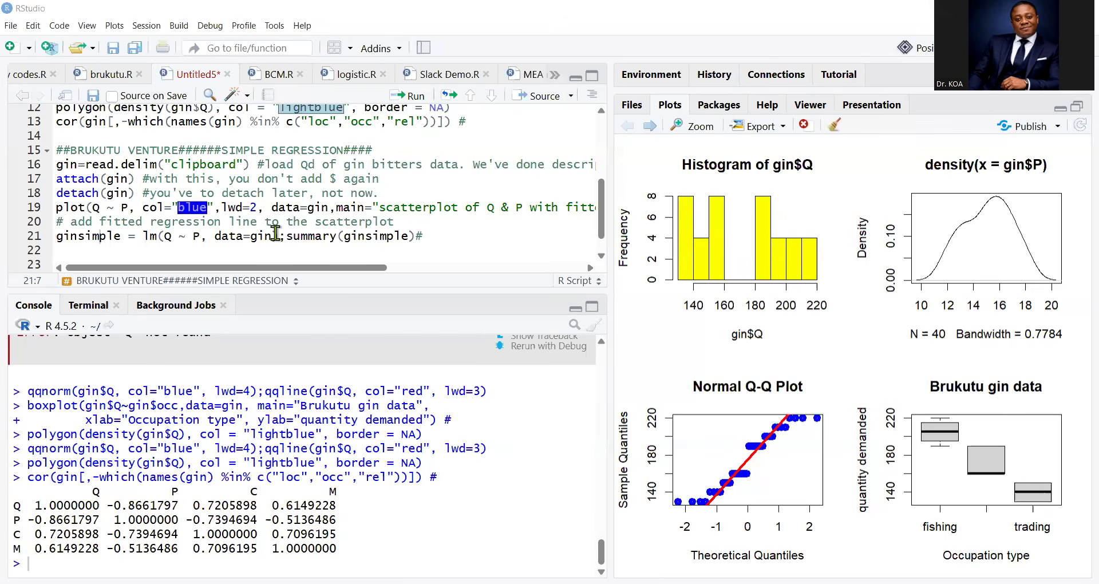
triple_click(120, 235)
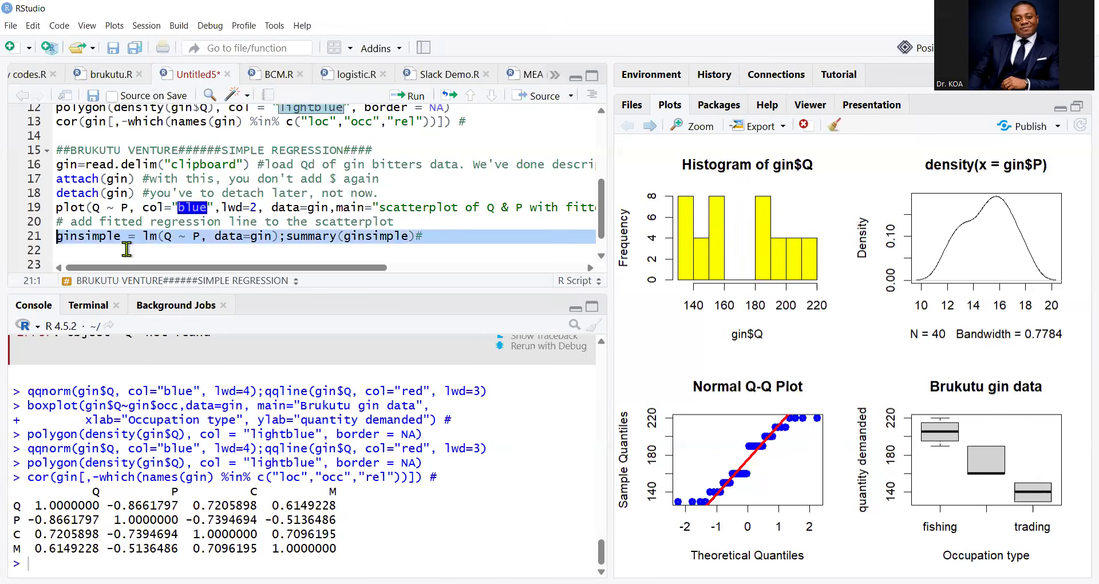
click(122, 236)
click(148, 237)
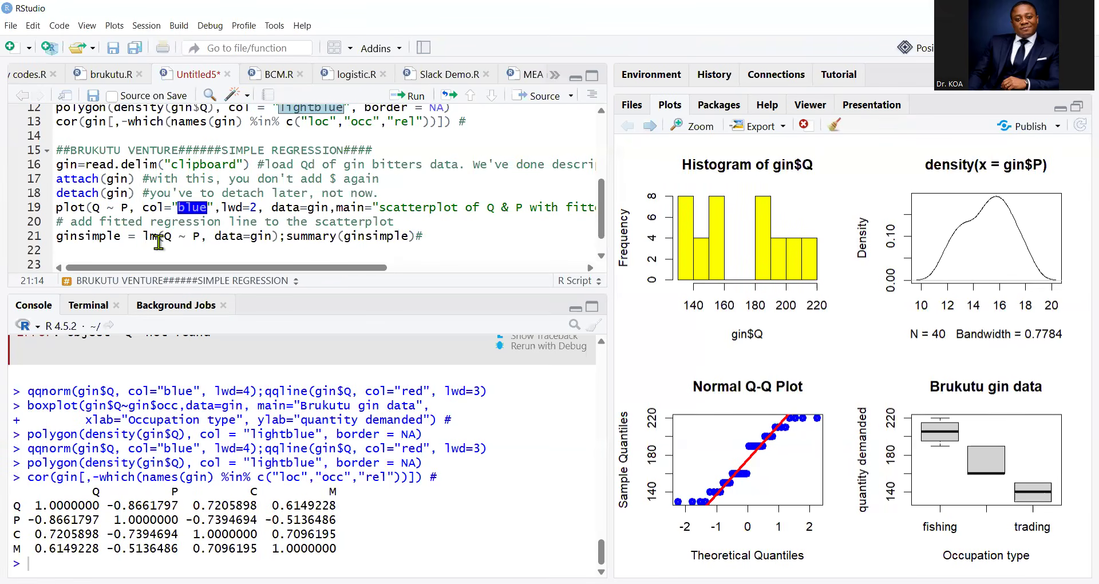
- Print the gin data frame in the console and check its column names and first rows
click(195, 237)
click(257, 236)
click(137, 237)
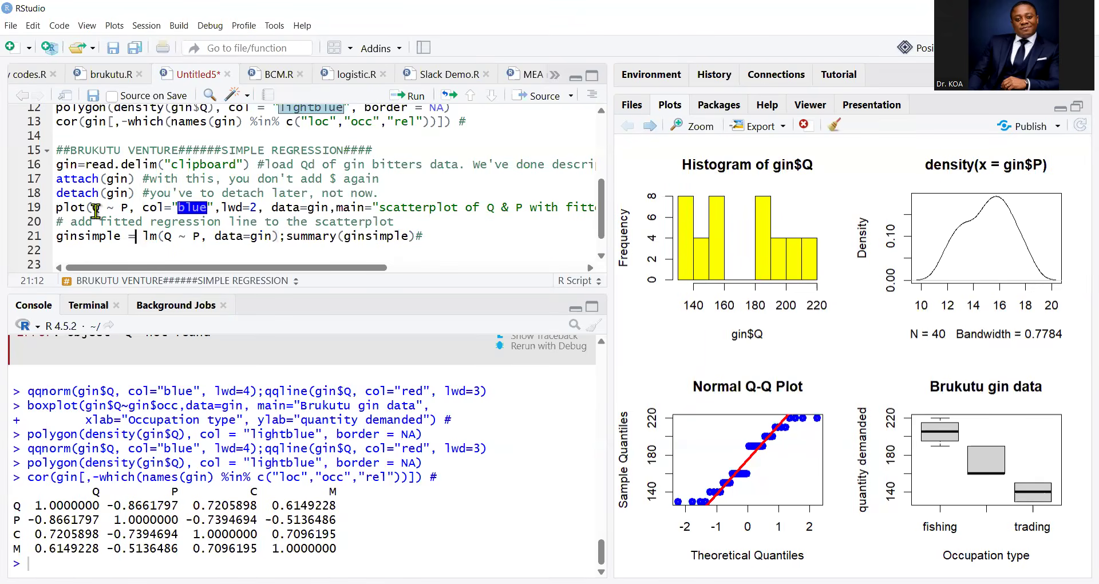
click(92, 178)
double_click(67, 167)
key(ctrl+Return)
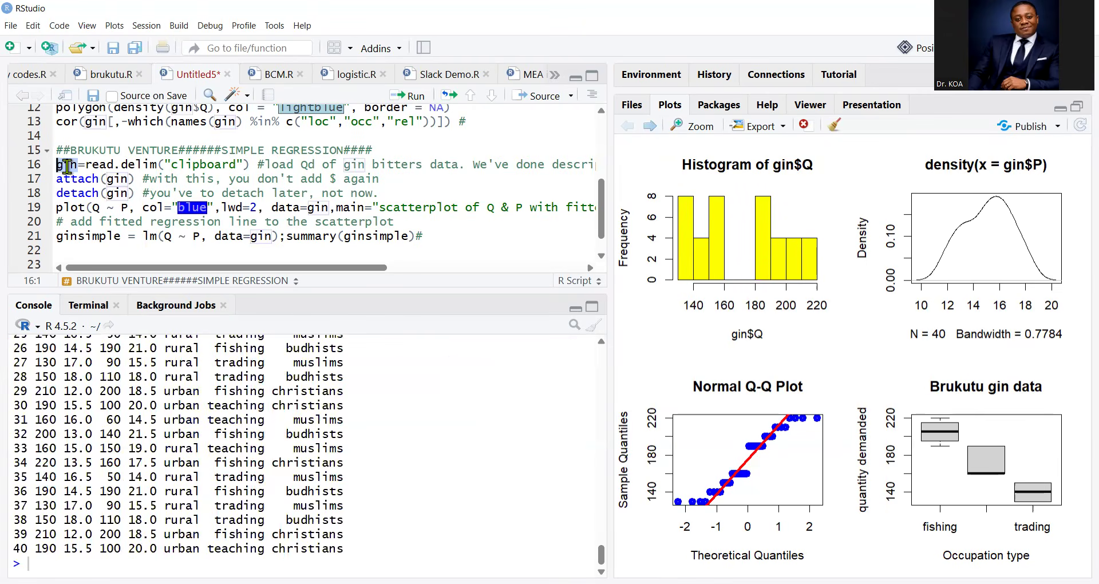
scroll(155, 367, up, 10)
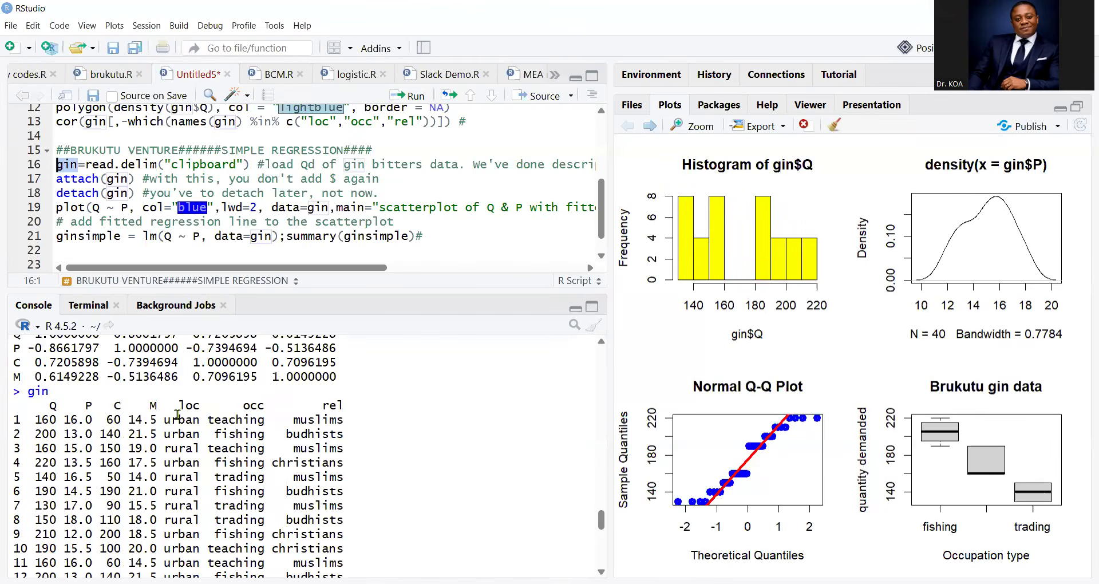
- Run the attach(gin) command on line 17
click(96, 179)
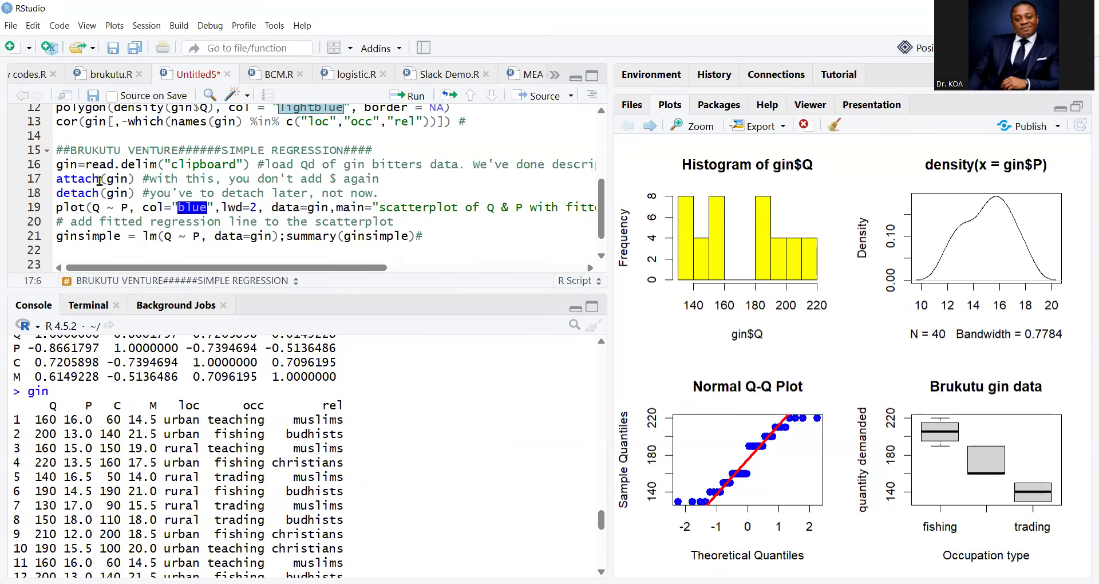
click(119, 179)
key(ctrl+Return)
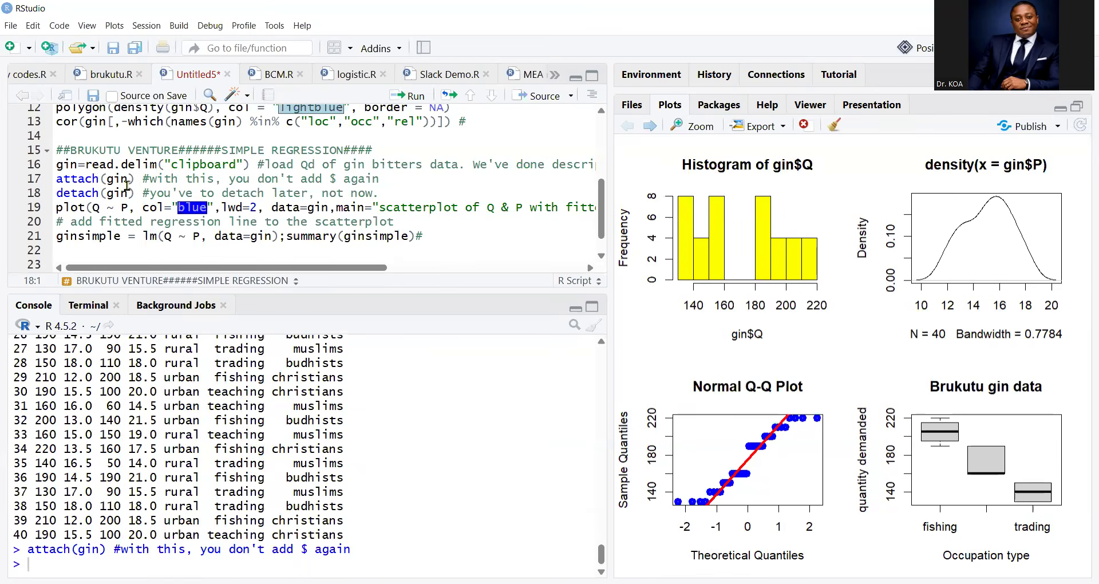
- Run the ginsimple = lm(Q ~ P, data=gin);summary(ginsimple) command and highlight the coefficients and fit statistics in its output
click(120, 207)
click(94, 193)
click(80, 236)
drag(200, 237, 165, 238)
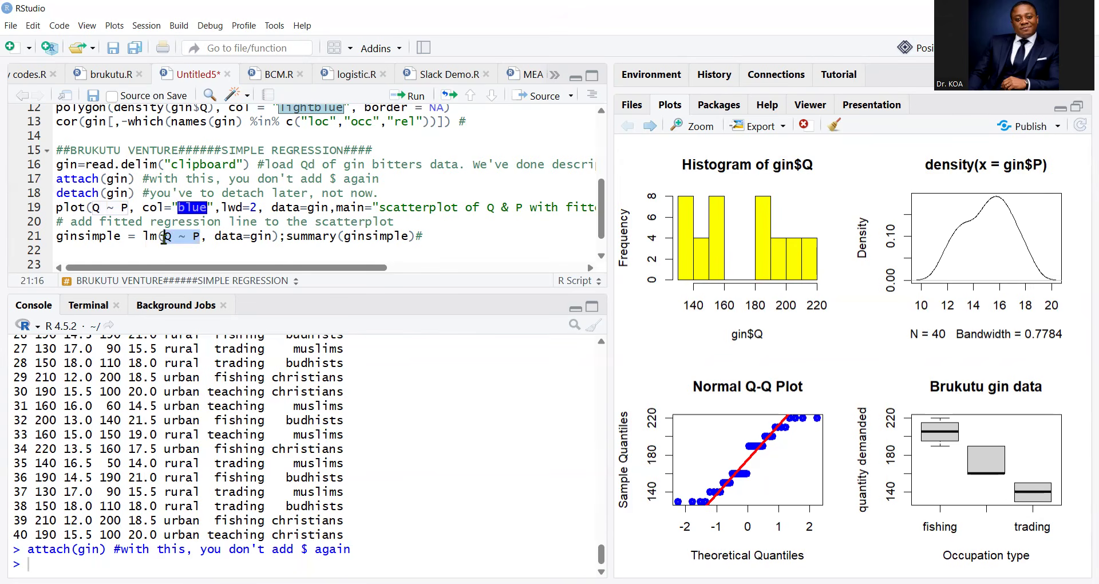
click(199, 236)
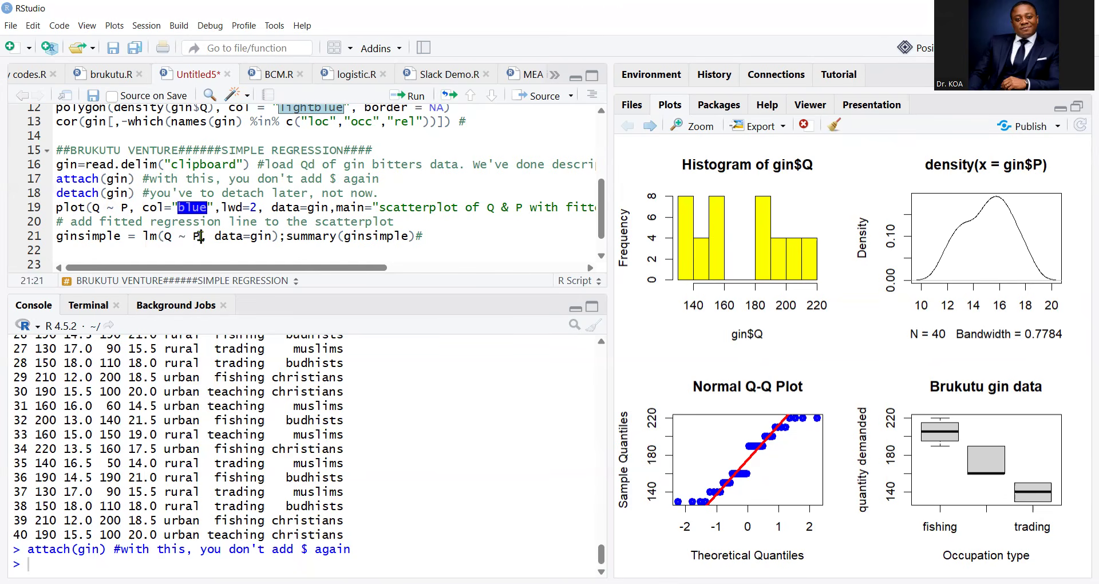
click(107, 236)
click(148, 236)
click(266, 237)
click(375, 240)
click(293, 235)
key(ctrl+Return)
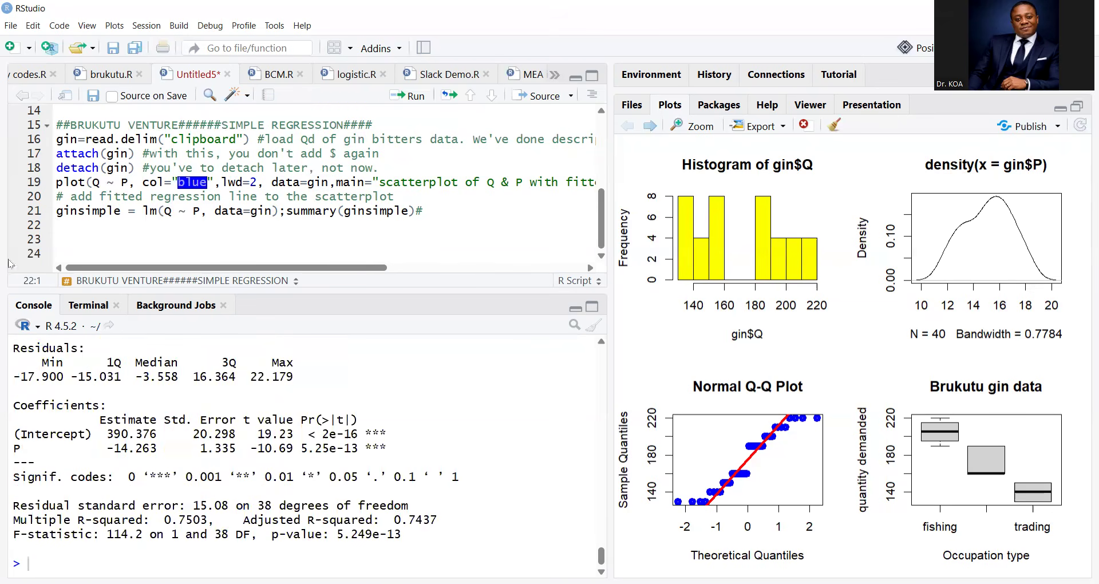
drag(15, 391, 465, 545)
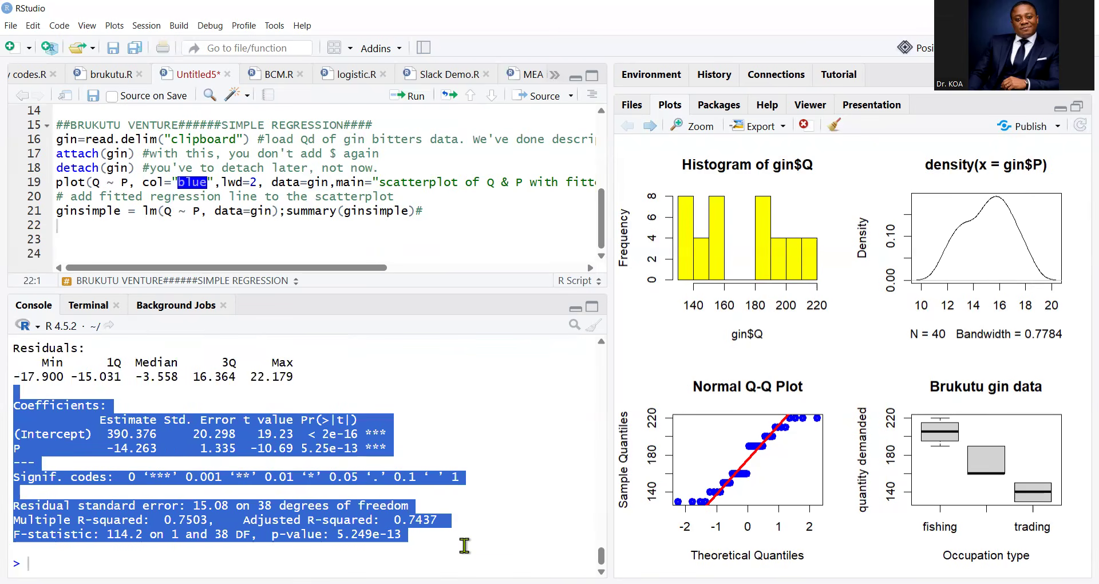
- Run the plot command on line 19 to draw the blue scatterplot of Q and P with its red fitted line
click(203, 182)
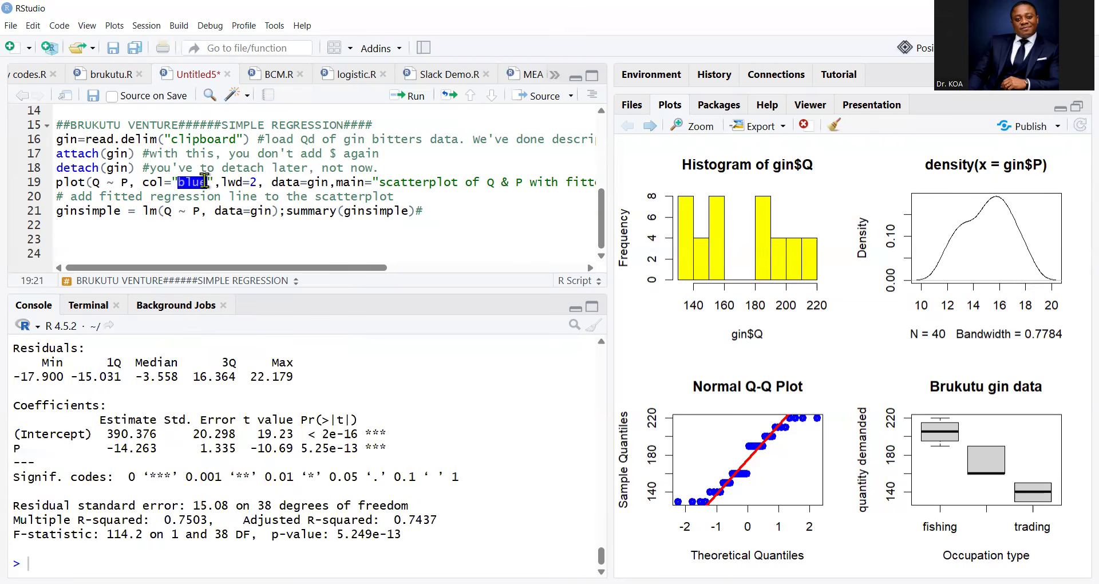
click(100, 211)
click(78, 184)
key(ctrl+Return)
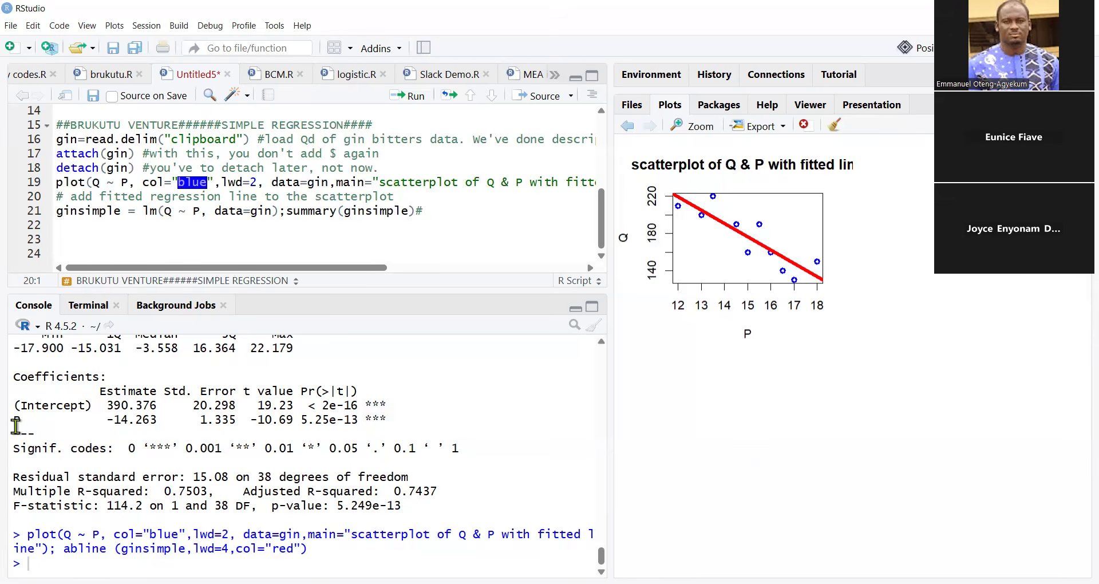
- Examine the coefficient estimates in the regression summary, highlighting the intercept and P rows and circling the Estimate heading
drag(14, 402, 264, 432)
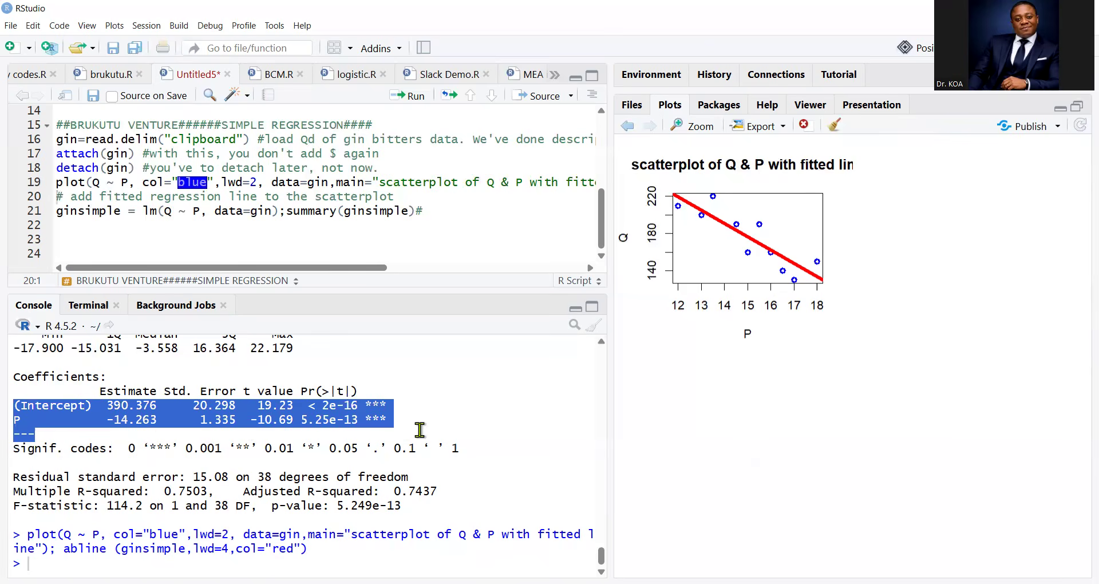
drag(389, 420, 12, 426)
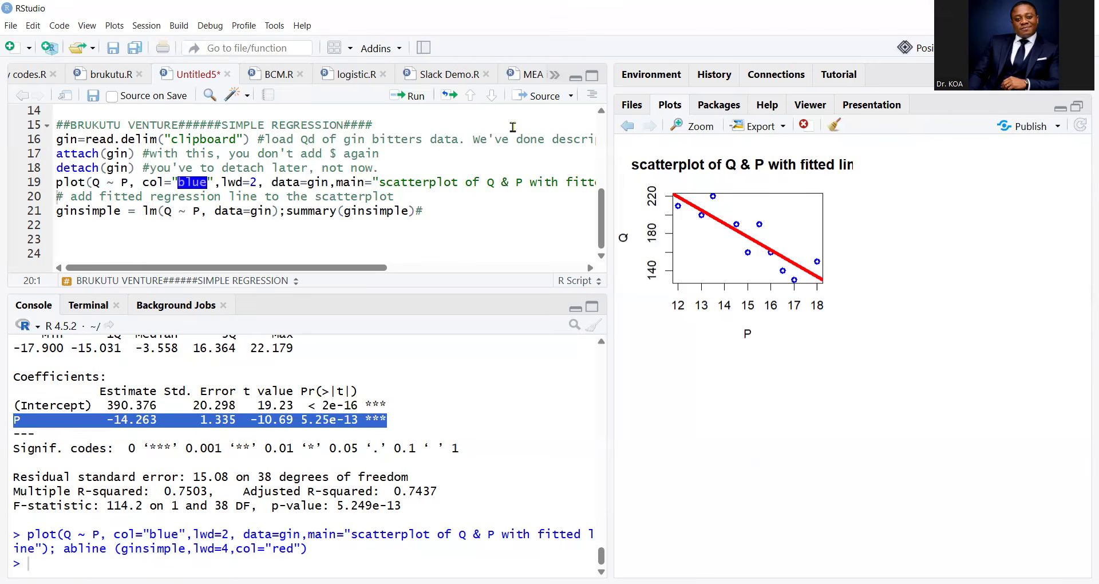
mouse_move(165, 379)
mouse_down()
mouse_move(128, 399)
mouse_move(172, 385)
mouse_up()
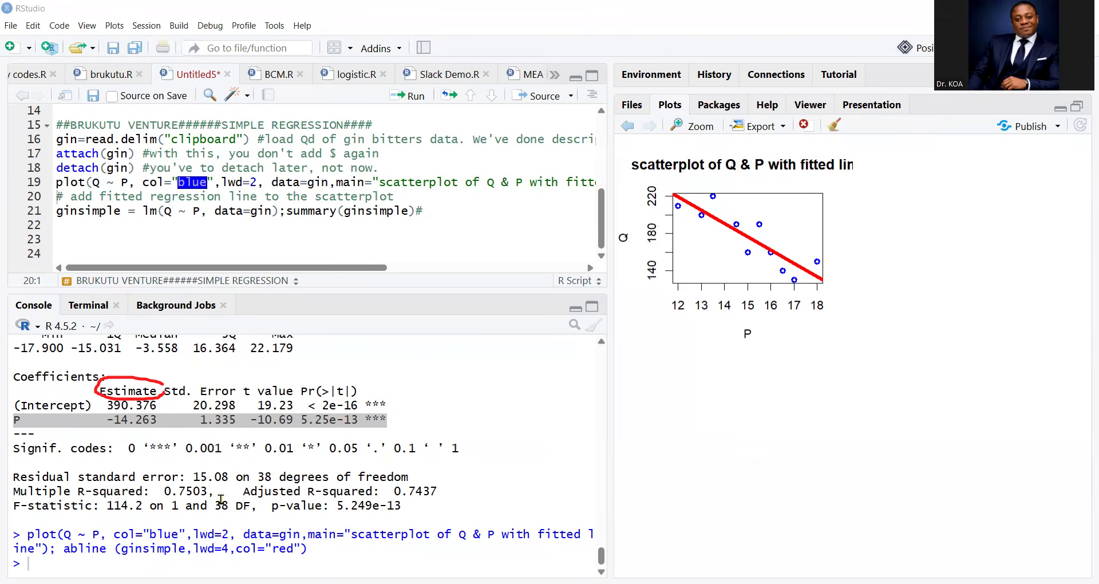
click(98, 438)
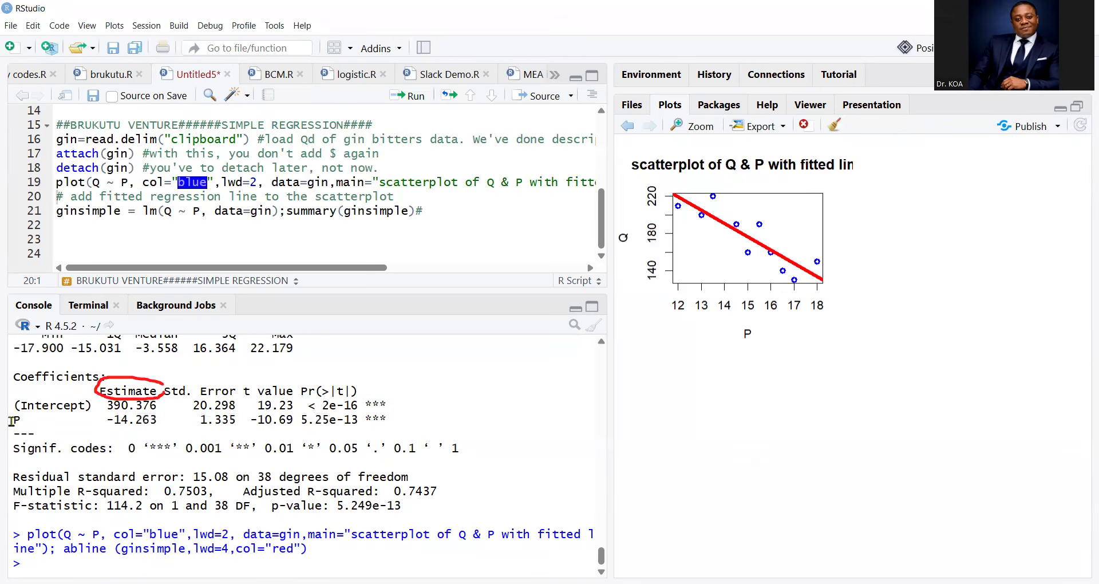
drag(395, 415, 11, 419)
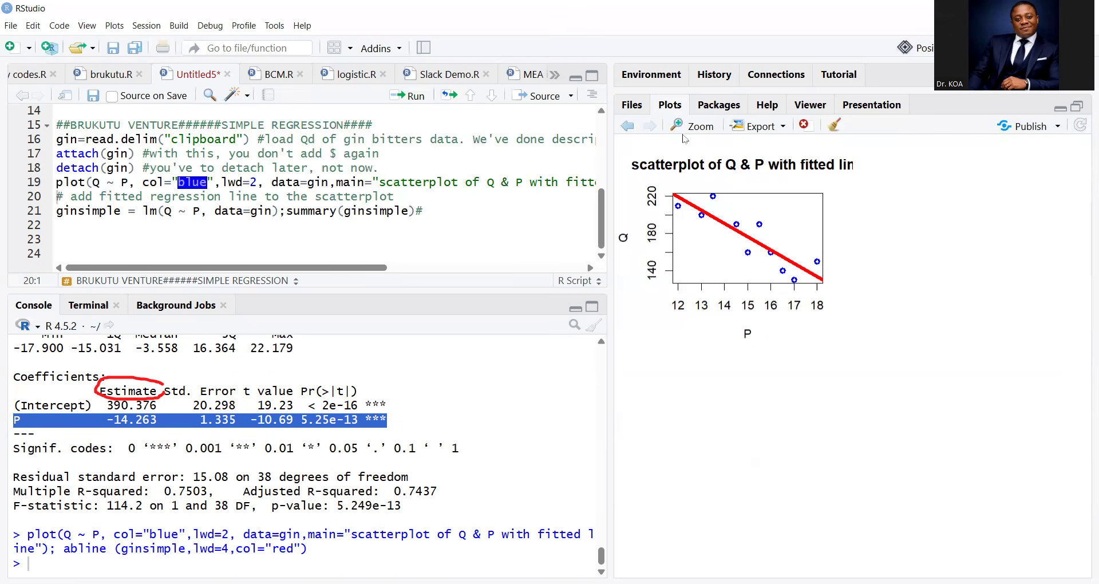
click(465, 281)
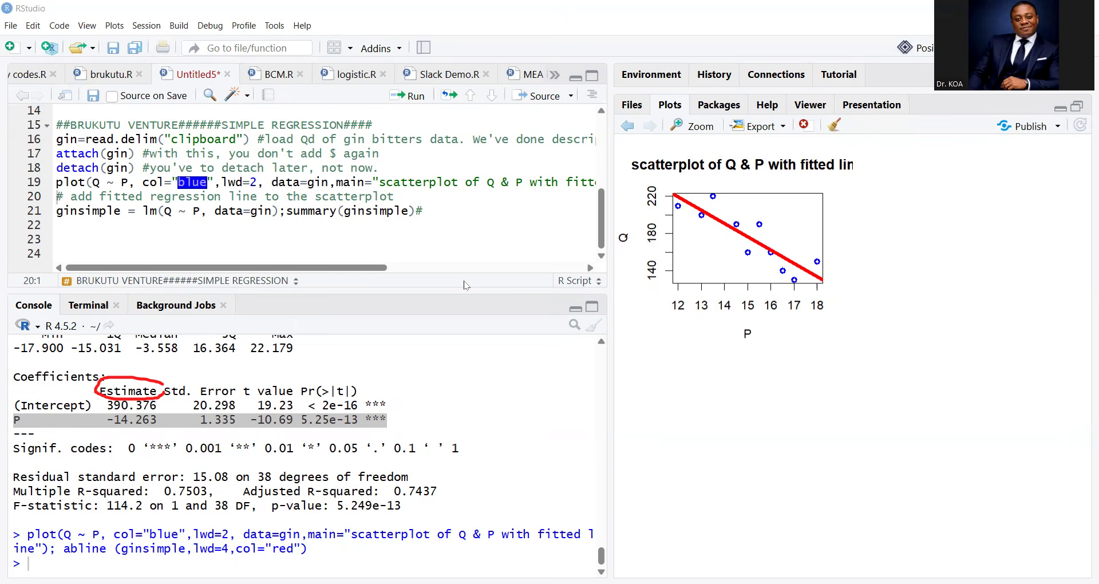
- Add library(rgl); library(car) with the comment #Install.packages("rgl" and "car") at line 22 and run it
click(105, 226)
text(library(rgl); library(car) #Install.packages("rgl" and "car"))
click(60, 225)
click(124, 224)
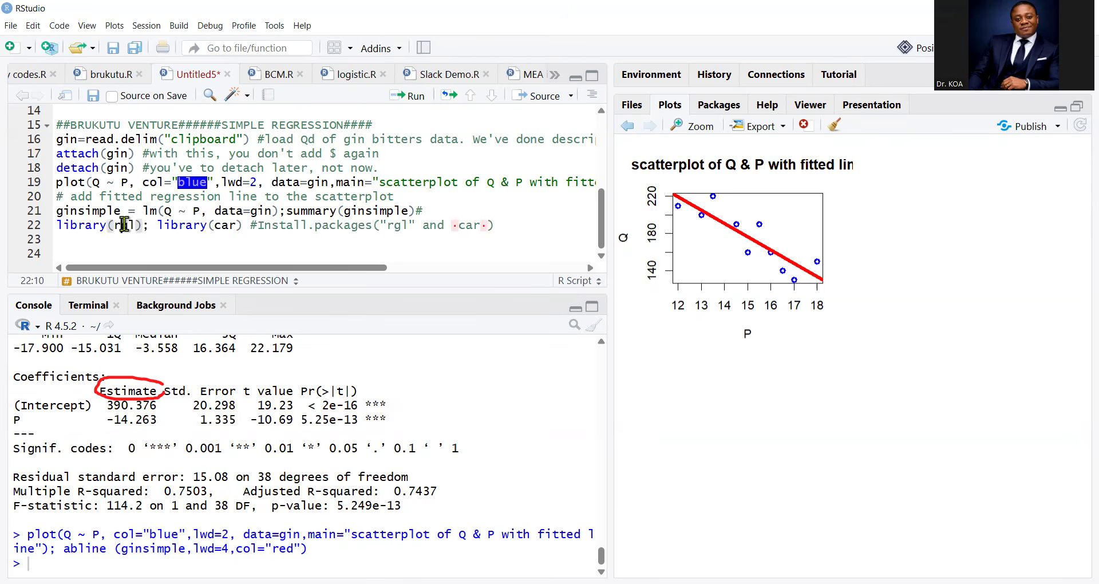
click(265, 225)
key(ctrl+Return)
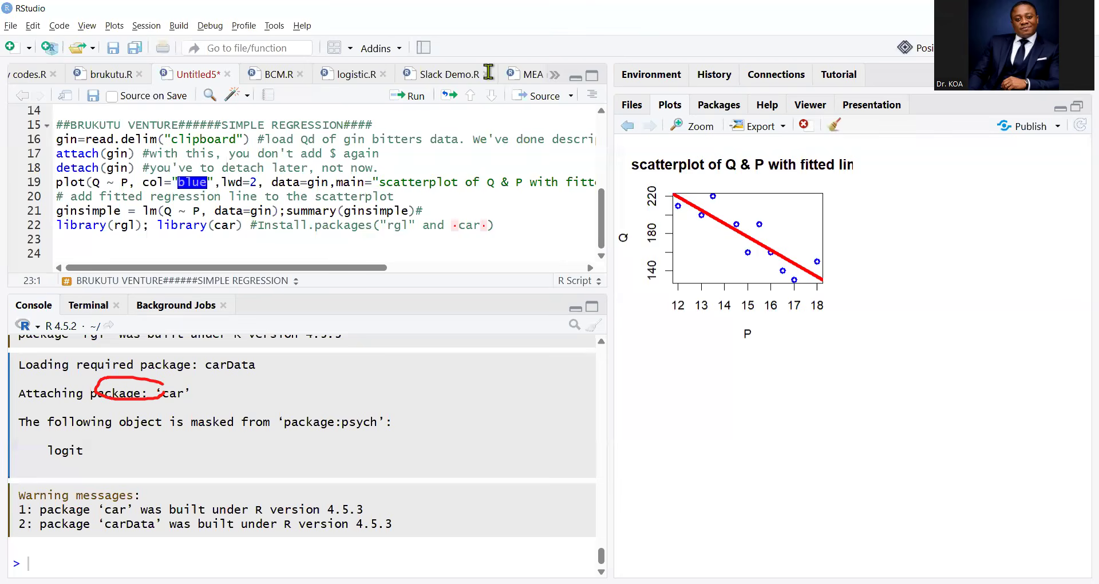
- Add scatter3d(Q~P+C, col="green", data=gin) #click and spin the surface area at line 23, keeping the whole comment on one line
key(alt+Tab)
text(scatter3d(Q~P+C, col="green", data=gin) #click and spin the surface area)
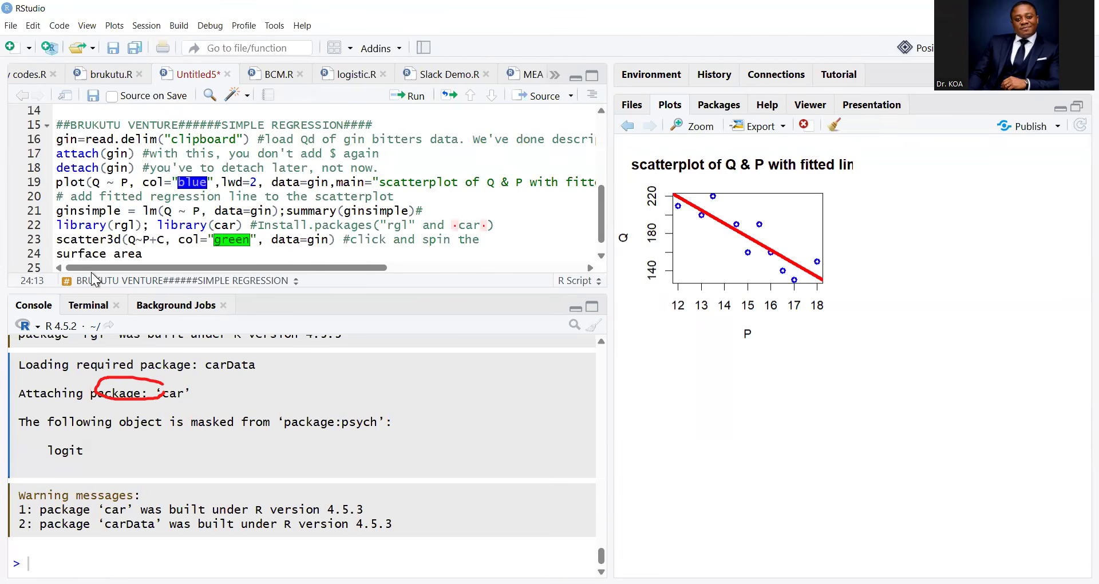
click(62, 255)
key(Left)
key(BackSpace)
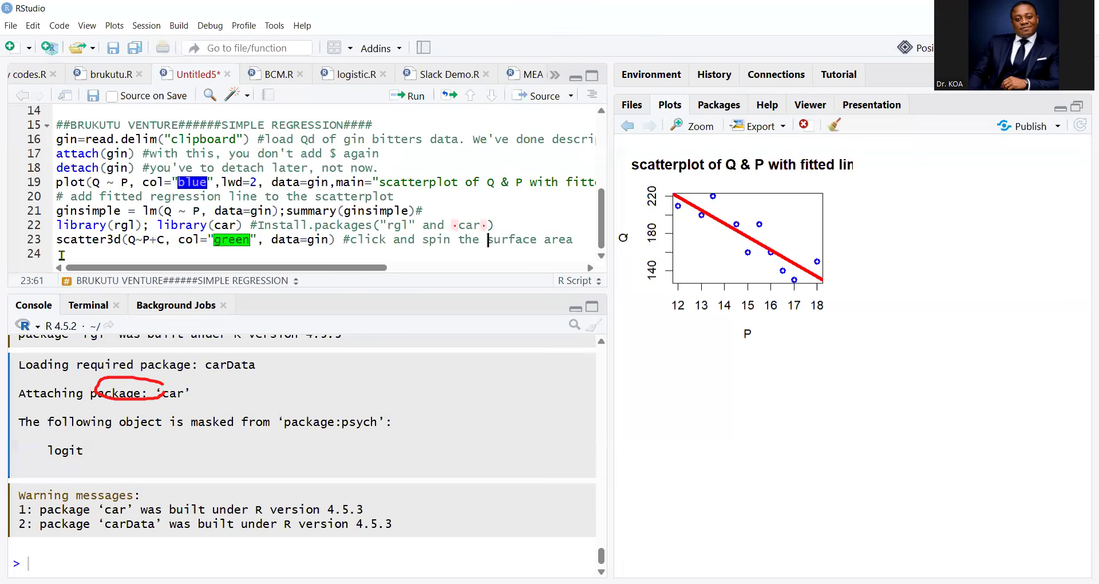
- Run the scatter3d command on line 23 to open the 3D scatterplot of Q against P and C
click(65, 239)
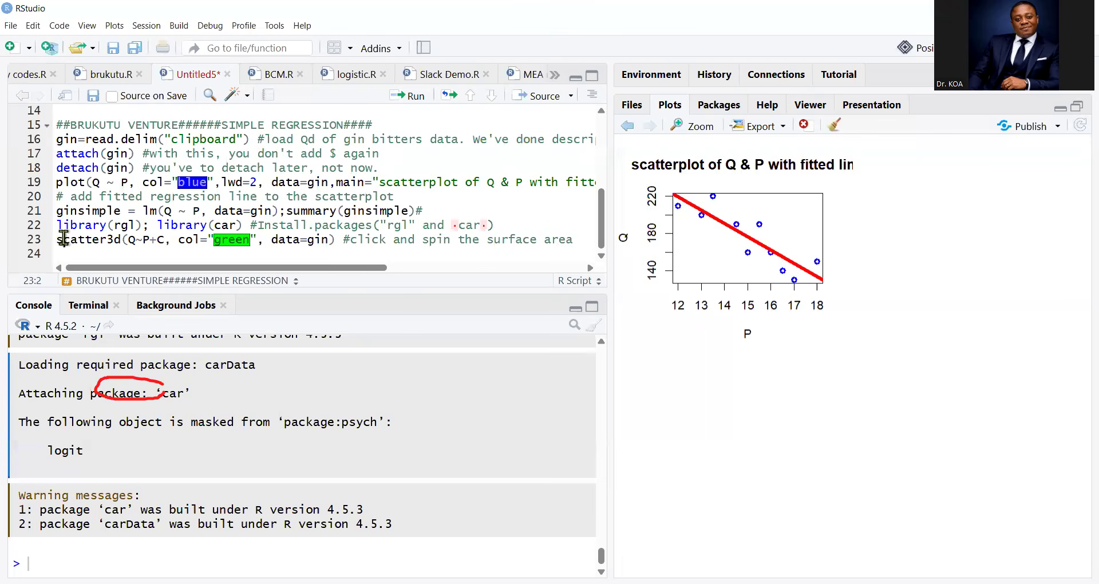
click(121, 240)
click(155, 244)
click(174, 252)
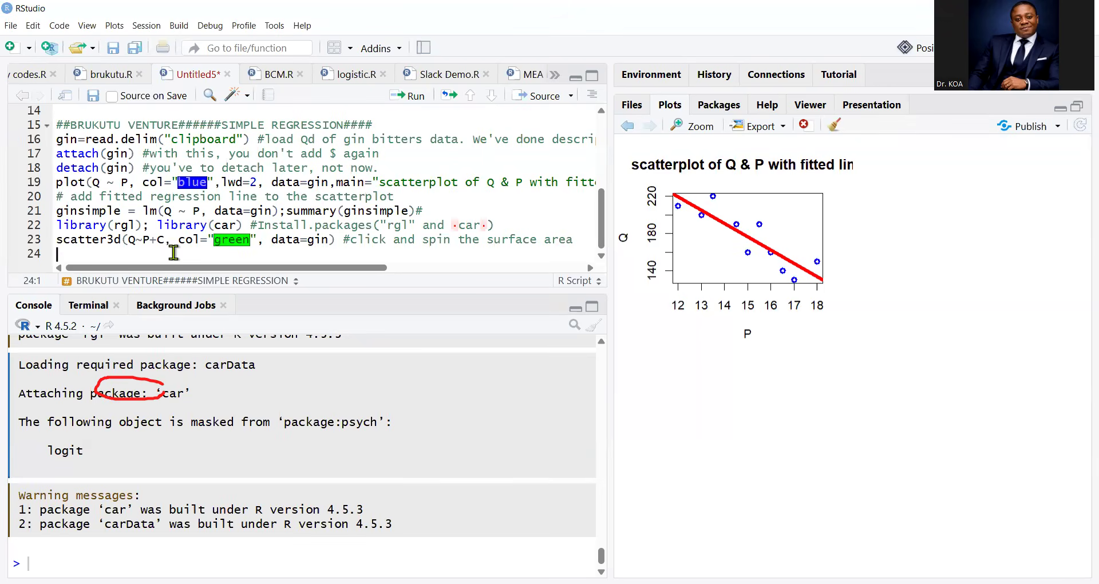
click(209, 239)
key(ctrl+Return)
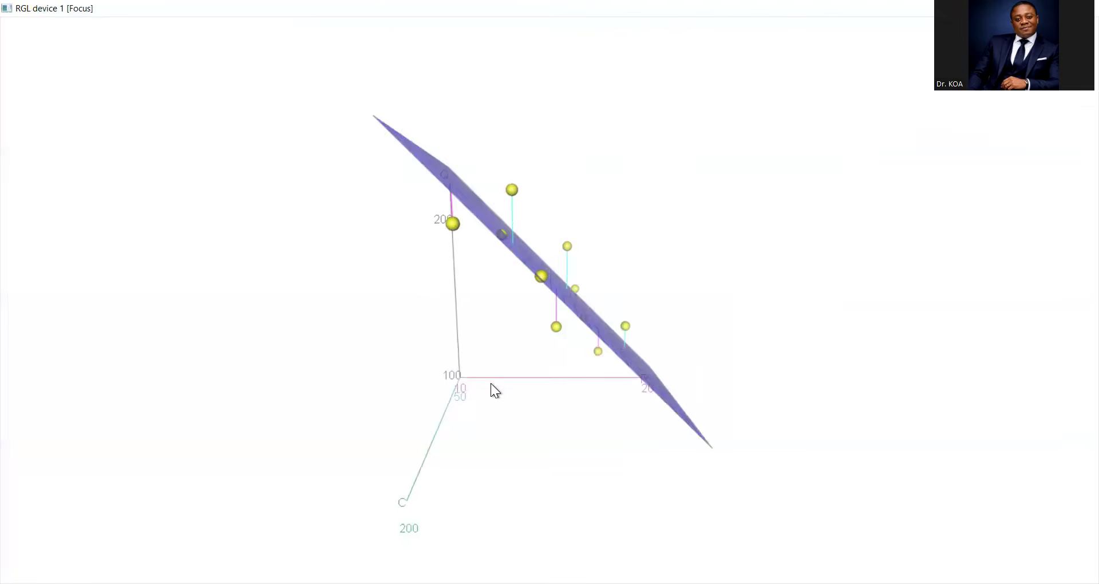
- Turn the 3D scatterplot until the fitted plane is edge-on and examine how the points deviate from it
mouse_move(490, 383)
mouse_down()
mouse_move(588, 318)
mouse_move(650, 299)
mouse_move(706, 334)
mouse_move(731, 380)
mouse_move(727, 442)
mouse_move(647, 483)
mouse_move(520, 523)
mouse_move(466, 506)
mouse_move(398, 381)
mouse_move(413, 334)
mouse_move(538, 265)
mouse_move(567, 267)
mouse_move(640, 342)
mouse_move(630, 406)
mouse_move(561, 449)
mouse_move(396, 472)
mouse_move(328, 432)
mouse_move(319, 292)
mouse_move(387, 215)
mouse_move(418, 207)
mouse_move(429, 227)
mouse_move(404, 242)
mouse_move(454, 300)
mouse_move(518, 356)
mouse_move(624, 382)
mouse_move(643, 403)
mouse_move(623, 428)
mouse_move(503, 387)
mouse_move(510, 381)
mouse_up()
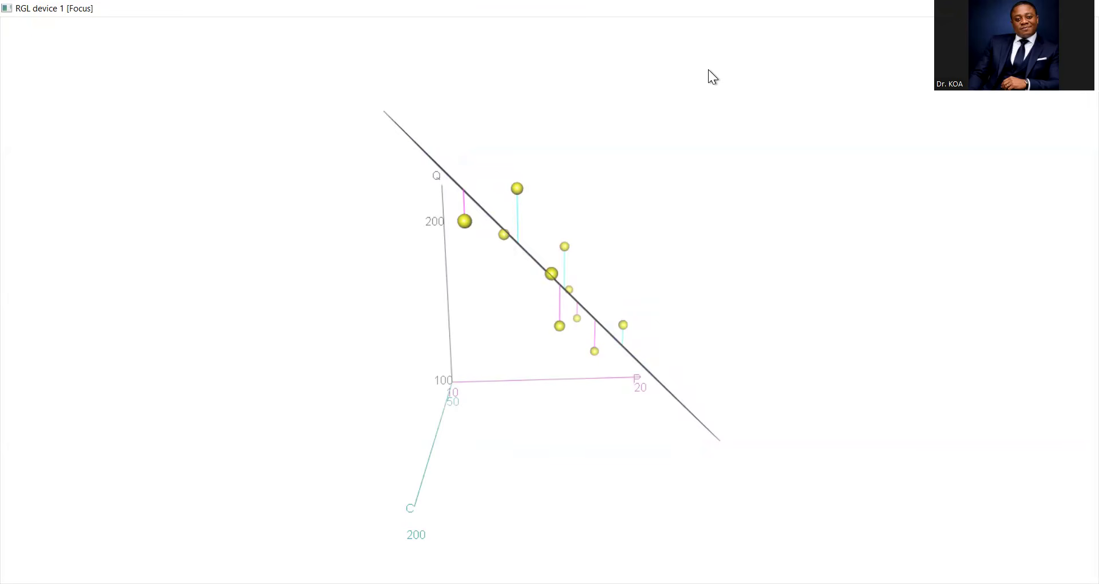
drag(522, 188, 532, 180)
drag(465, 225, 468, 220)
click(496, 241)
click(548, 348)
- Spin the 3D scatterplot to view the fitted surface and points from several angles, finishing with an edge-on view
drag(613, 346, 437, 393)
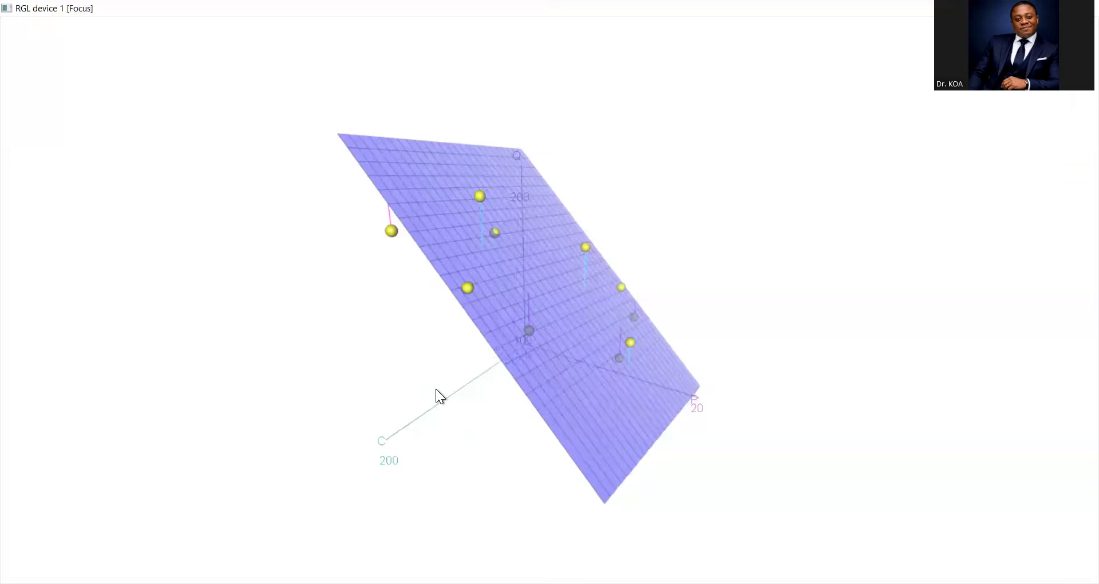
drag(635, 351, 466, 479)
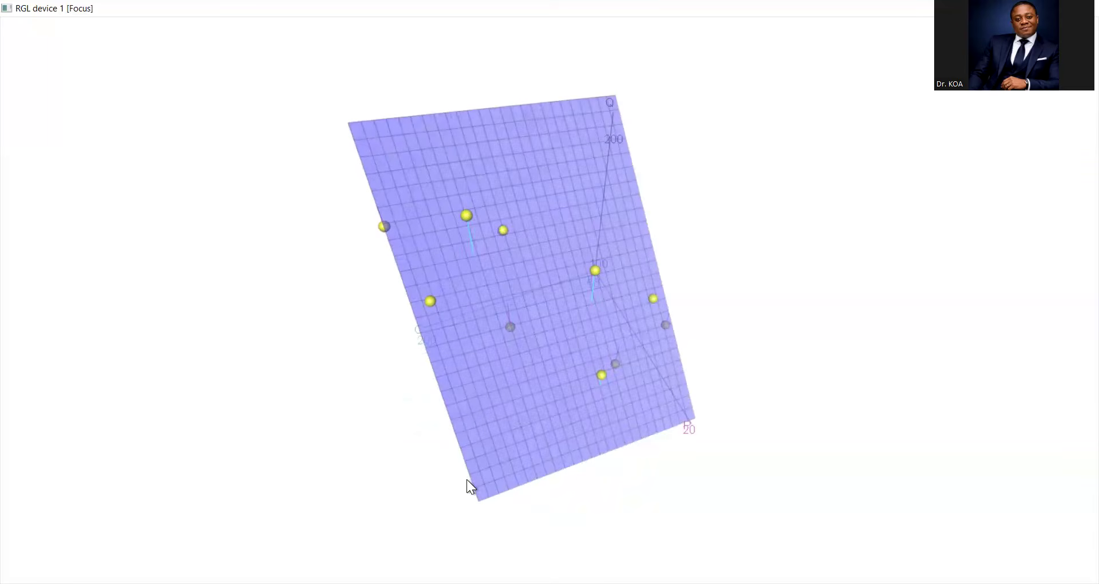
drag(480, 236, 633, 478)
drag(410, 258, 706, 289)
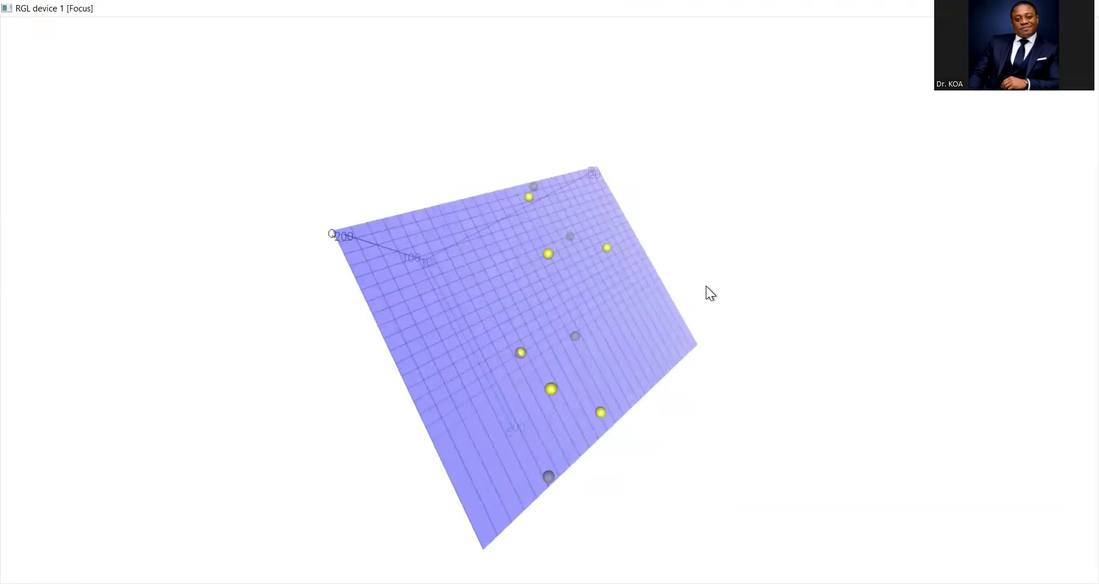
drag(576, 375, 656, 150)
drag(540, 363, 688, 215)
drag(585, 356, 602, 328)
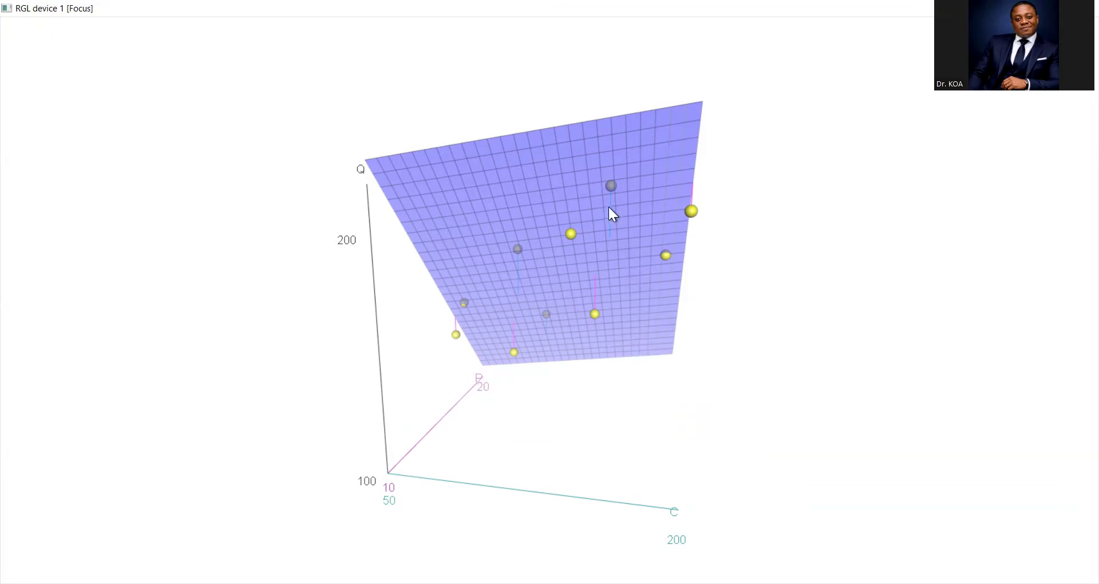
drag(637, 214, 637, 215)
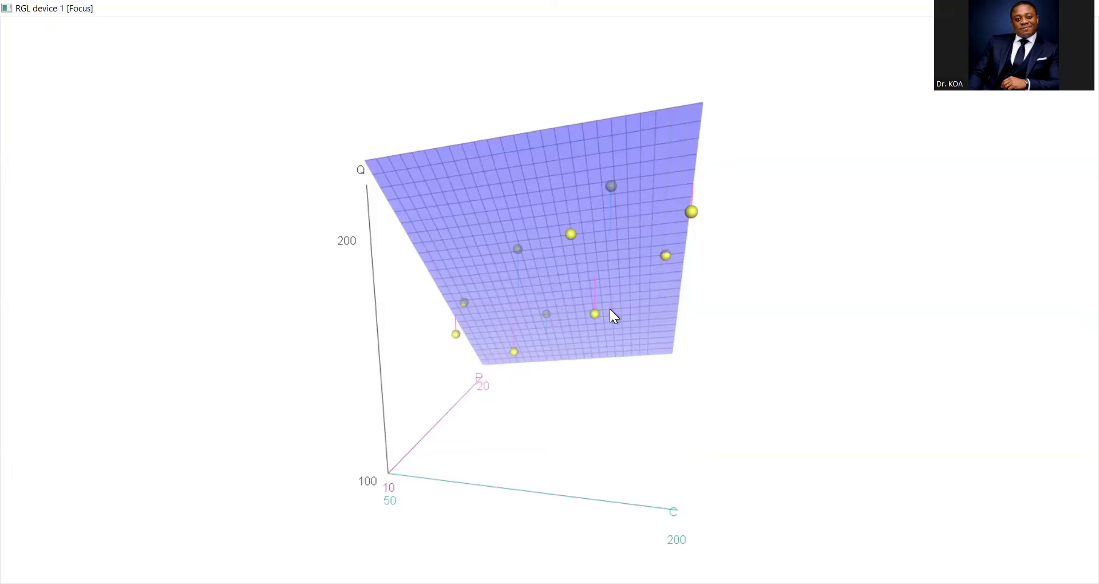
drag(643, 314, 369, 333)
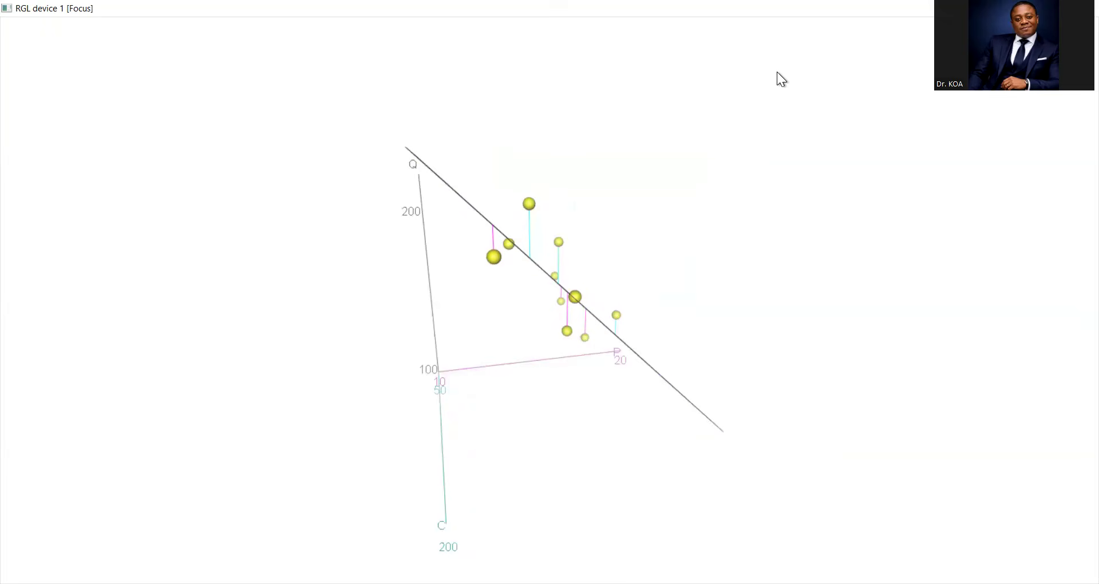
click(636, 99)
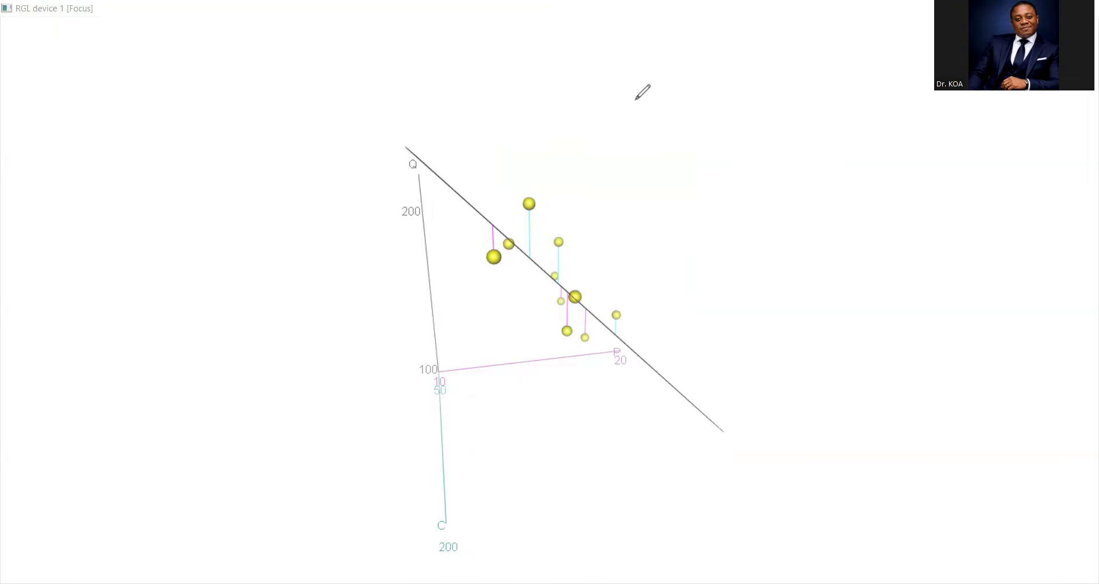
- Return to RStudio and add library(scatterplot3d) #Another 1 at line 24, followed by a new empty line
key(alt+Tab)
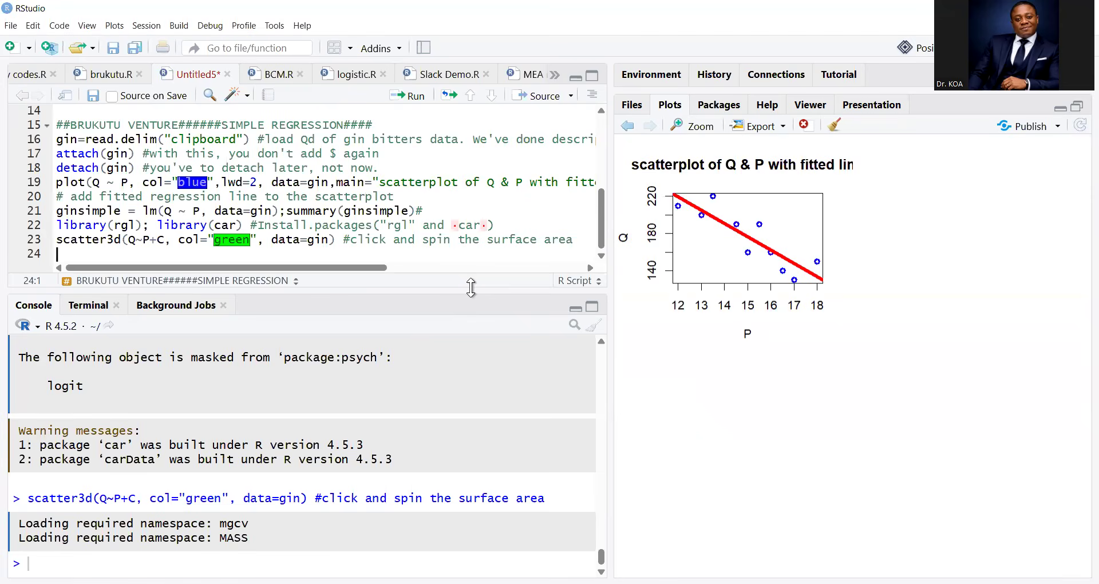
key(alt+Tab)
text(library(scatterplot3d) #Another 1)
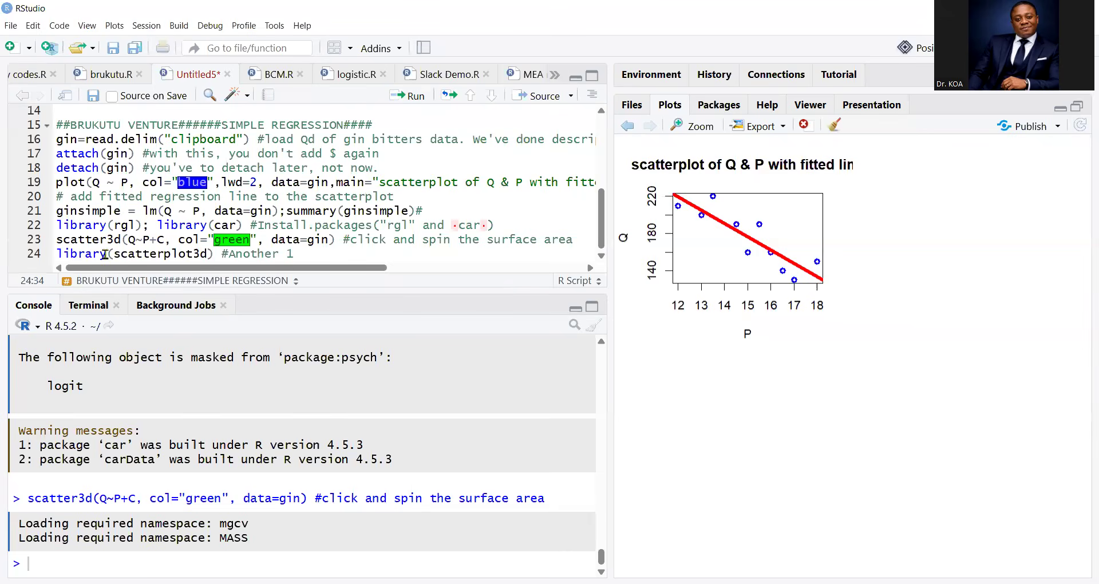
key(Return)
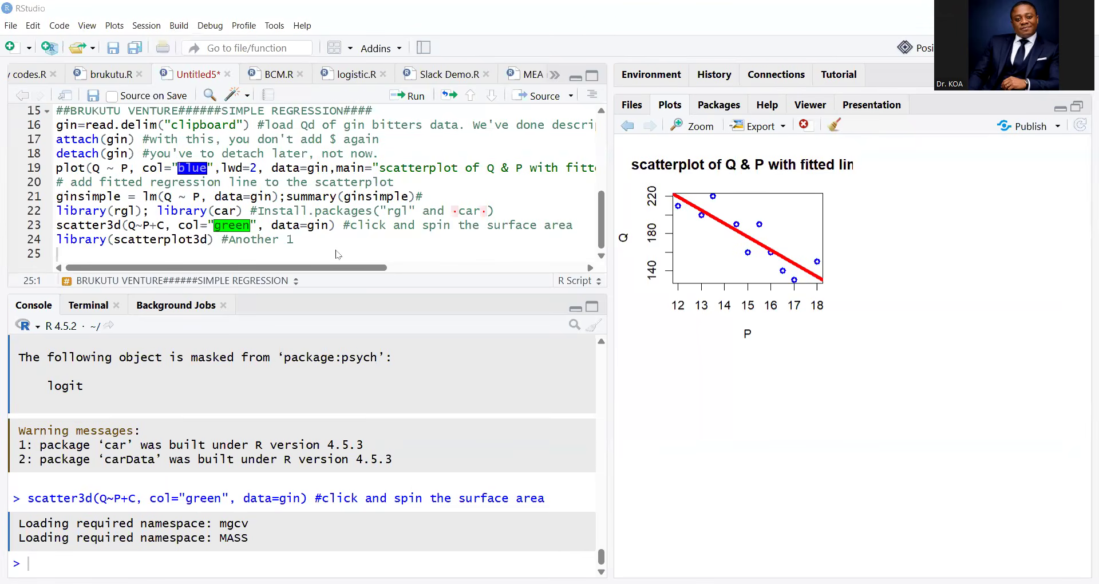
- Add with(data = gin, scatterplot3d(x = Q, y = P, z = C,)) at line 25 and run lines 24 and 25 to plot it
text(with(data = gin, scatterplot3d(x = Q, y = P, z = C,)))
click(143, 235)
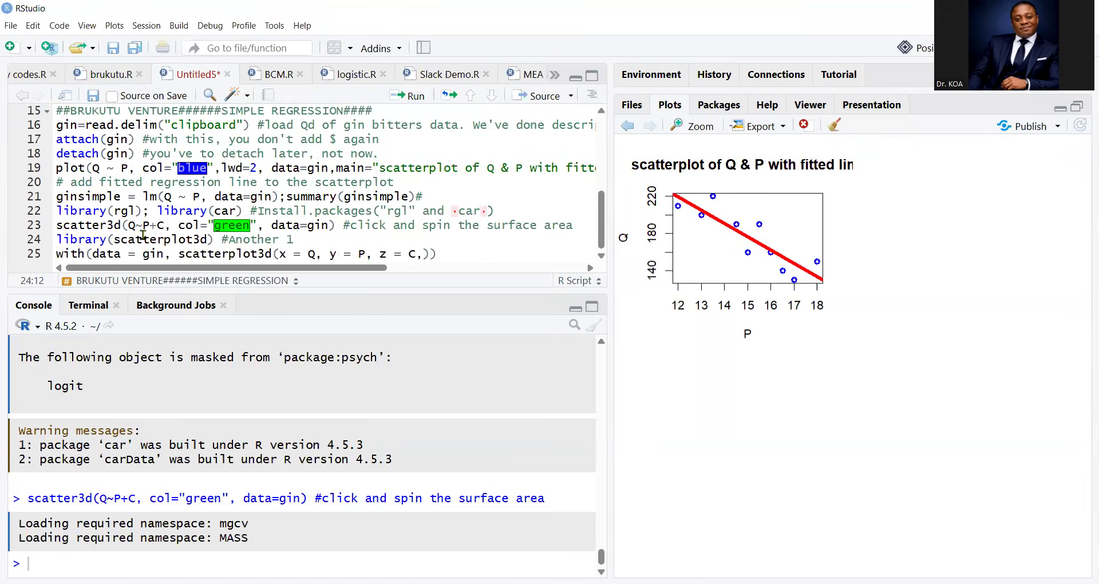
key(ctrl+Return)
key(ctrl+Return)
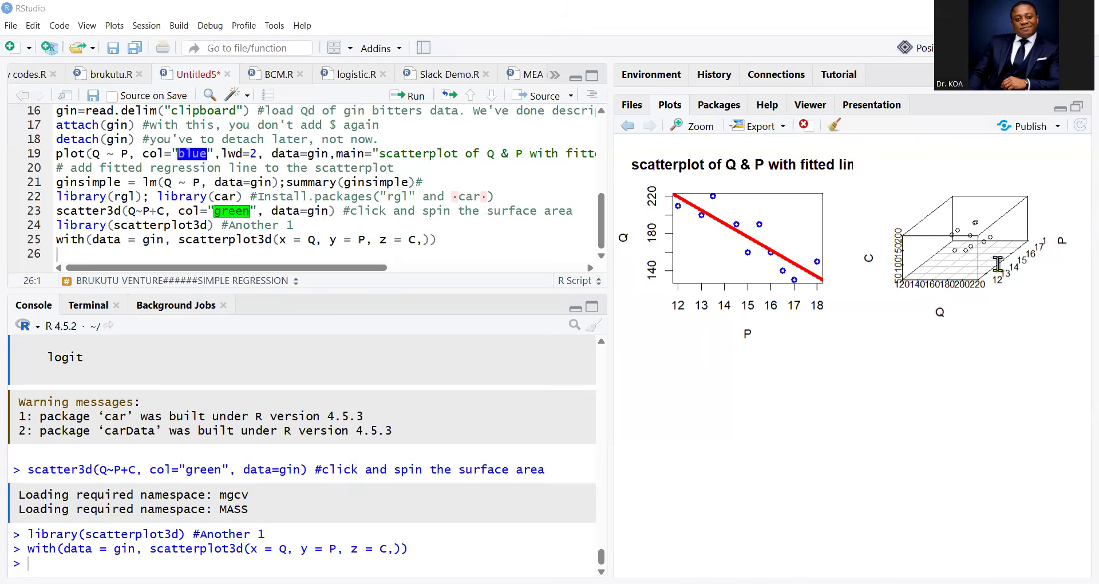
- Copy the ginmulti lm command with summary(ginmulti) from slide 251 of the PDF and paste it as one line at line 26 in RStudio
click(174, 266)
key(alt+Tab)
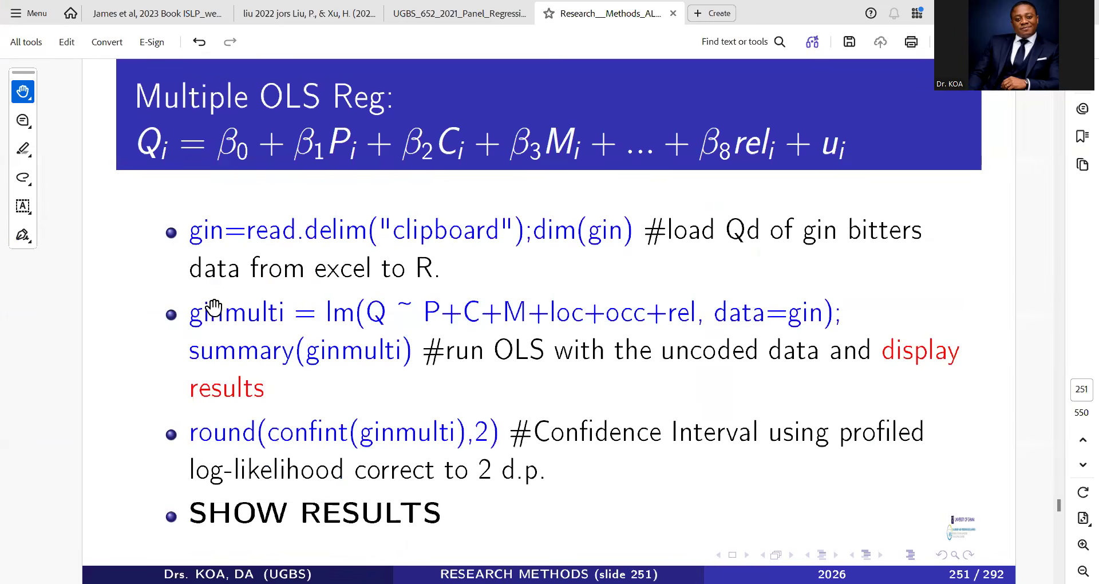
drag(188, 312, 415, 348)
key(ctrl+c)
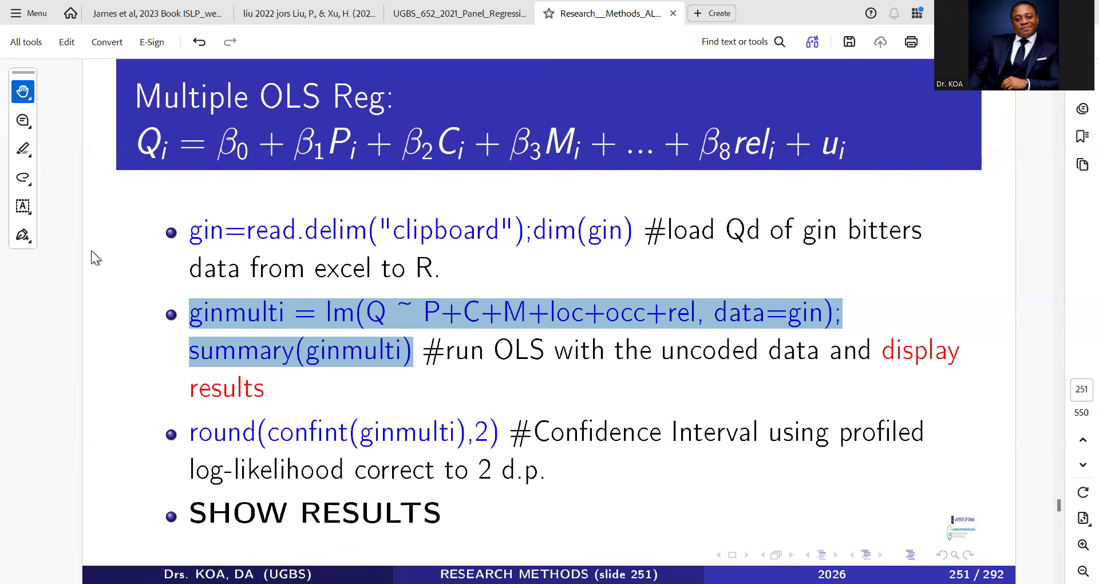
key(alt+Tab)
scroll(409, 238, up, 1)
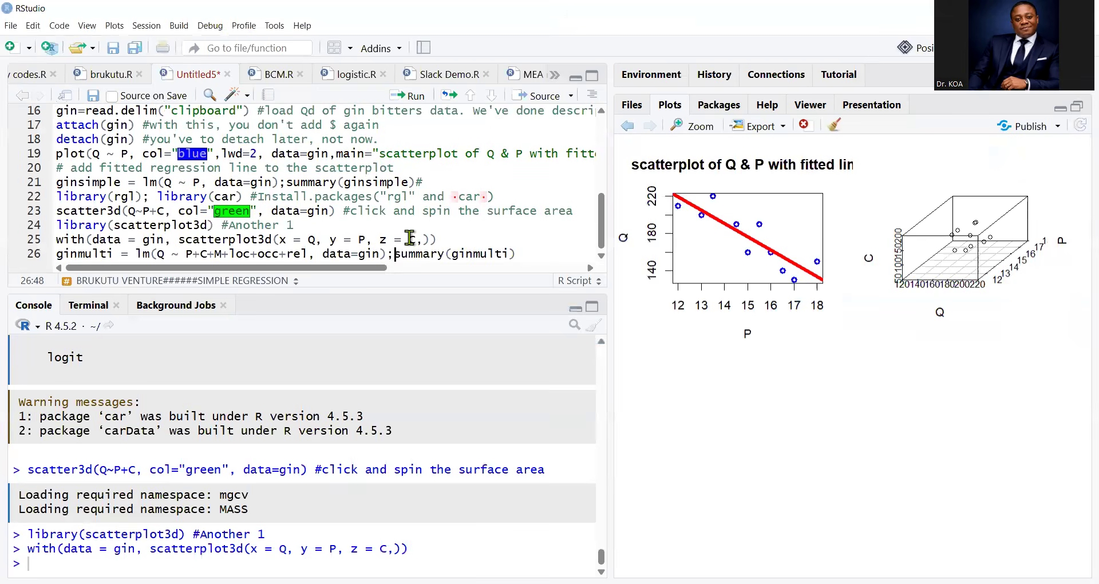
key(Delete)
- Enlarge the script area and add five empty lines below the ginmulti command on line 26
drag(495, 293, 495, 395)
click(544, 351)
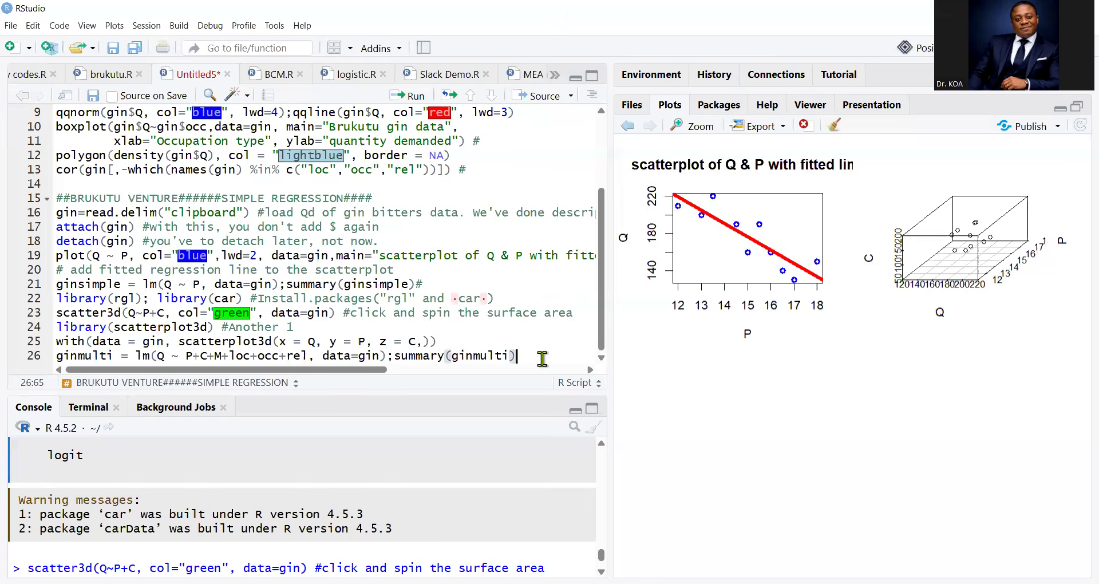
key(Return)
key(Return)
key(Return)
key(Return)
key(Return)
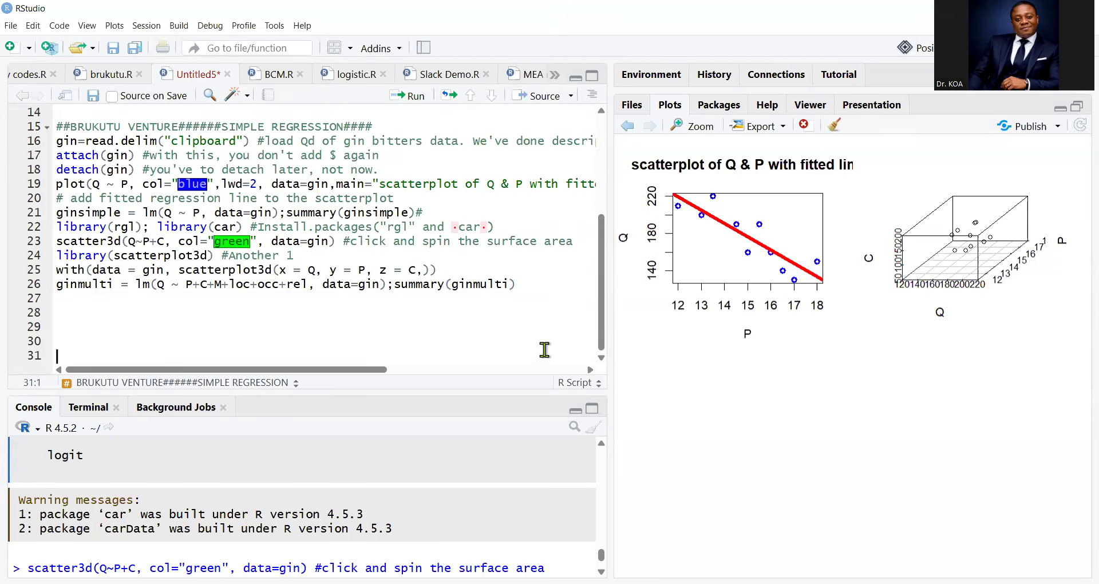
- Examine the parts of the ginmulti command on line 26, from the lm formula and its predictors to summary(ginmulti)
click(125, 290)
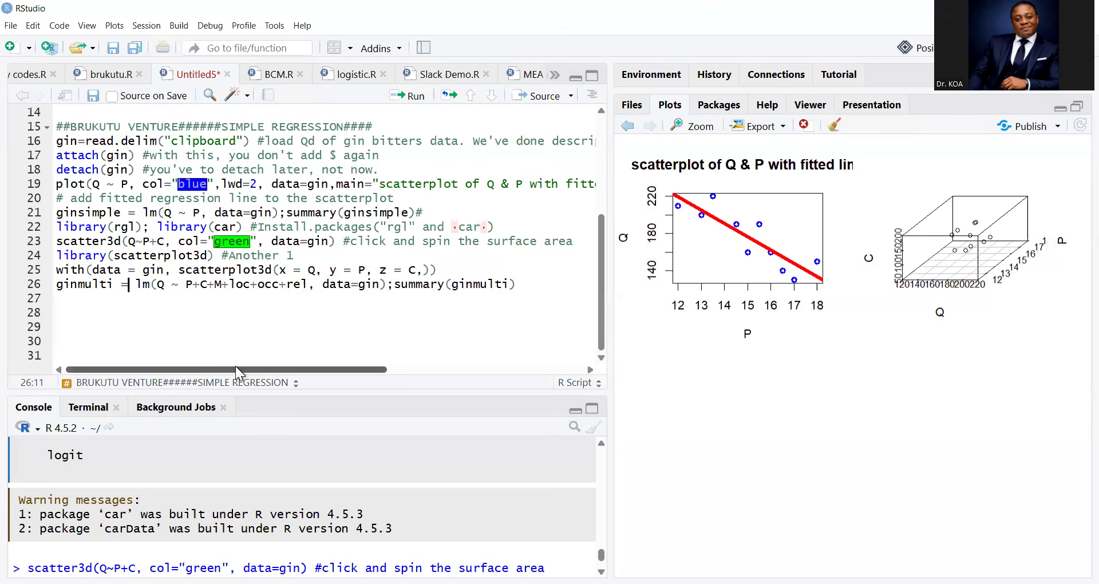
drag(240, 390, 240, 333)
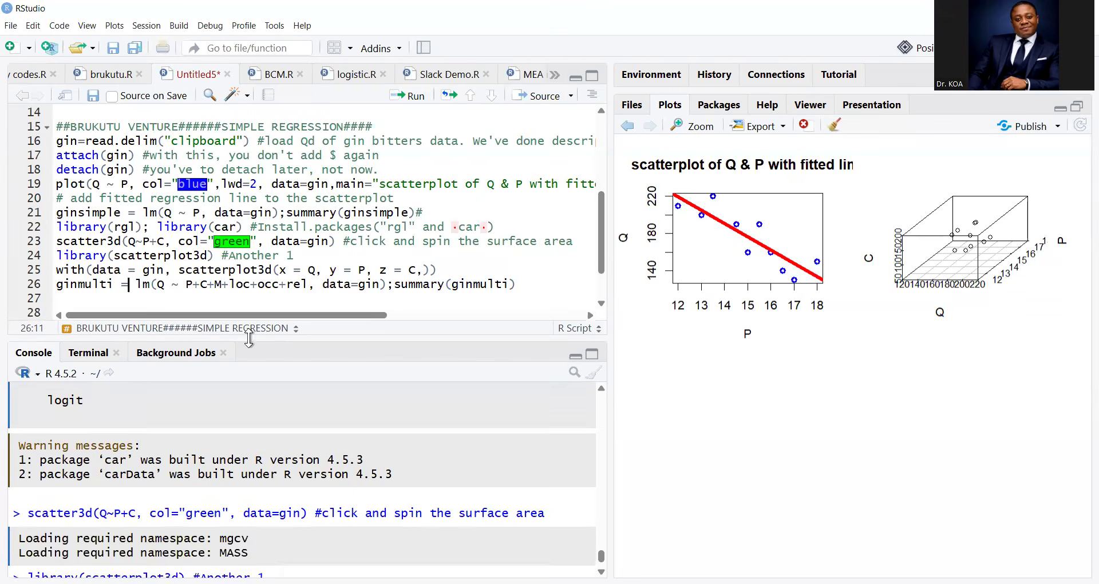
click(121, 285)
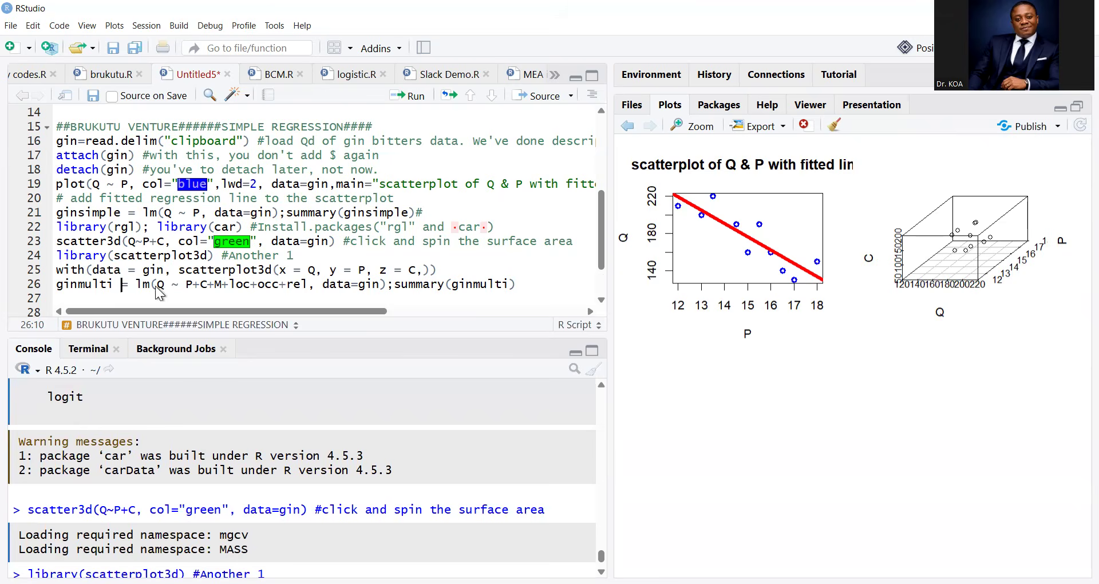
click(151, 286)
click(138, 284)
click(168, 285)
click(192, 285)
click(207, 285)
click(277, 286)
click(315, 286)
click(446, 285)
click(464, 283)
- Run the multiple regression on line 26 and enlarge the console to show the full summary output
key(ctrl+Return)
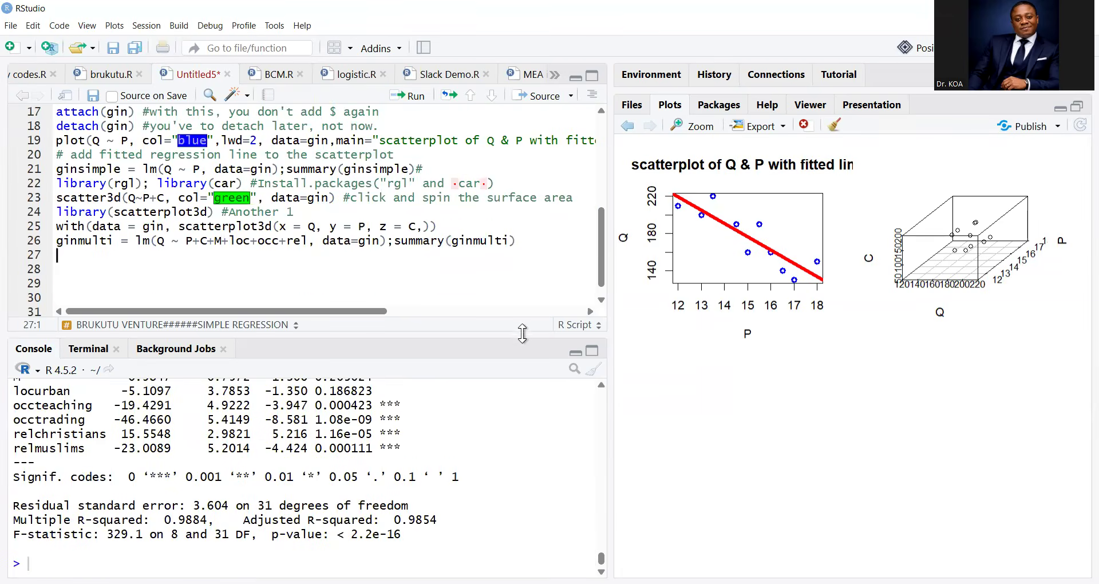
drag(522, 337, 503, 305)
drag(488, 218, 472, 133)
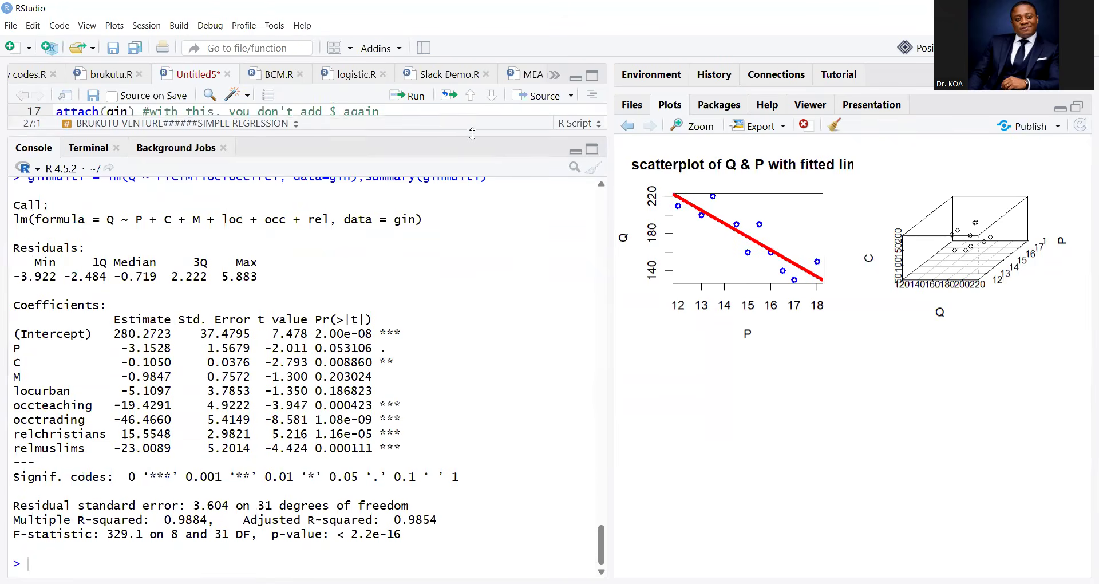
- Highlight the complete ginmulti regression summary in the console, from the Call heading to the F-statistic line, and review it
drag(20, 205, 461, 555)
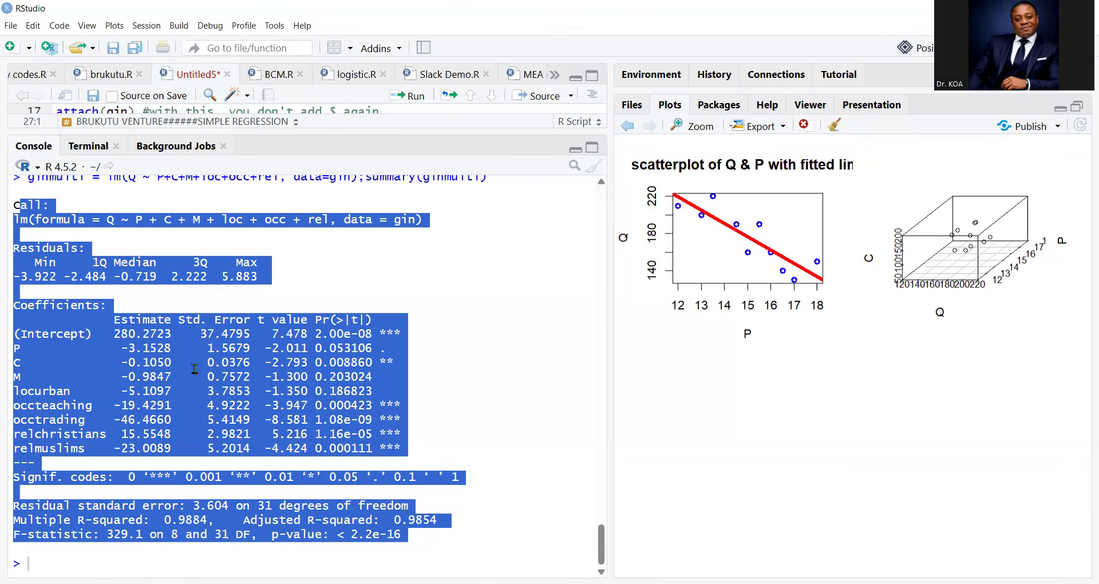
click(157, 306)
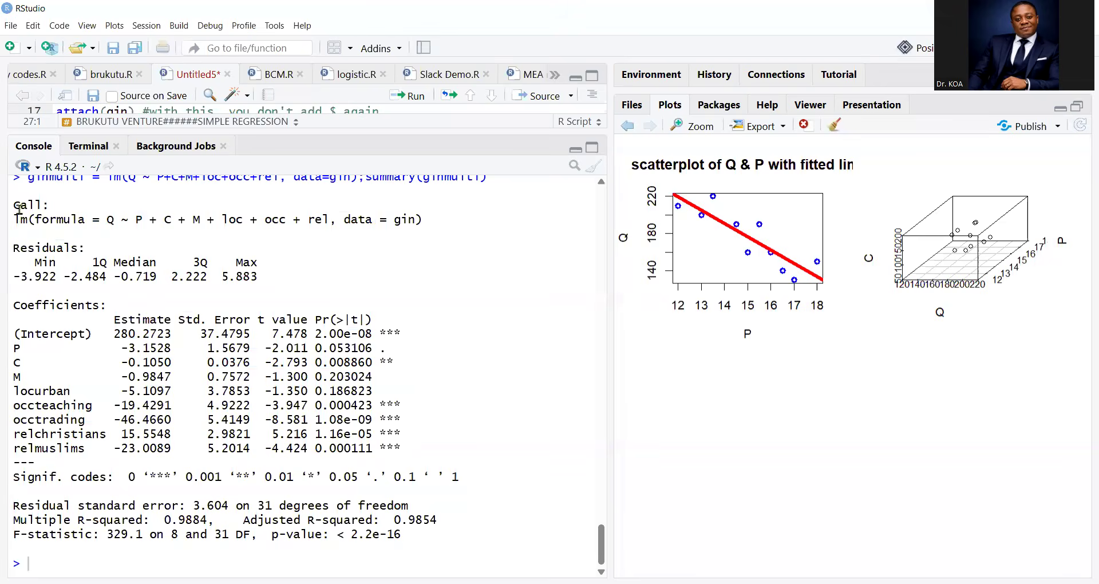
drag(15, 208, 480, 541)
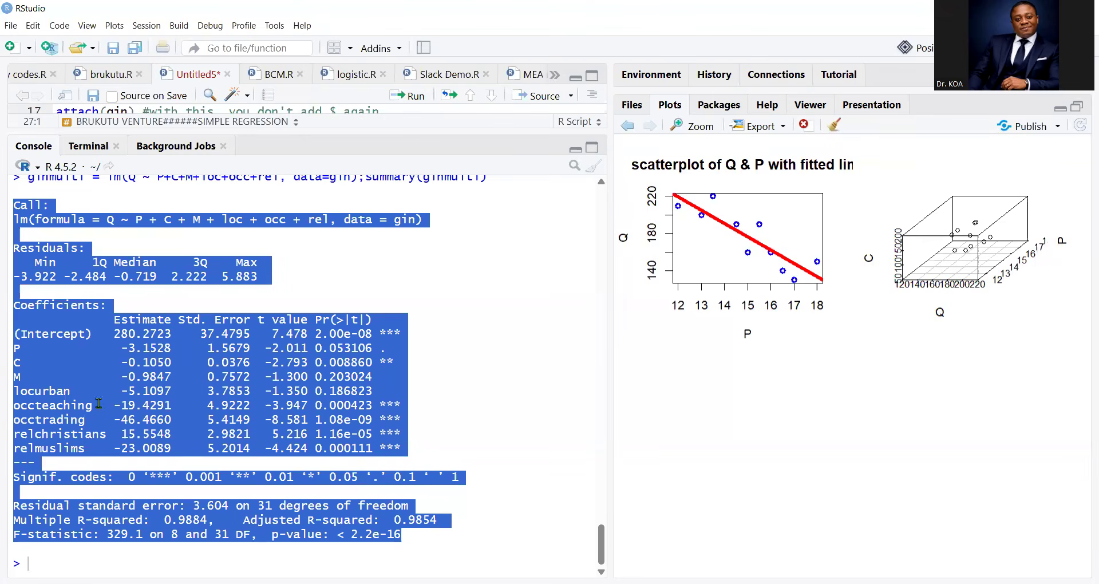
- Annotate the screen in red with a tree branching loc into rural and urban, and tick the locurban coefficient
click(602, 205)
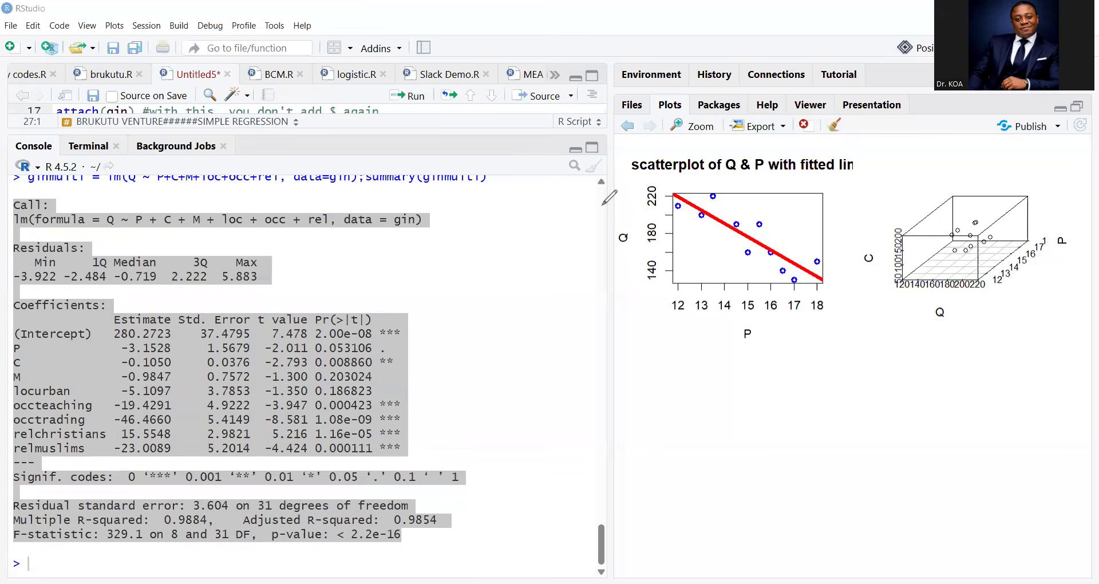
drag(521, 182, 520, 243)
mouse_move(545, 220)
mouse_down()
mouse_move(592, 237)
mouse_move(498, 326)
mouse_up()
drag(544, 252, 637, 324)
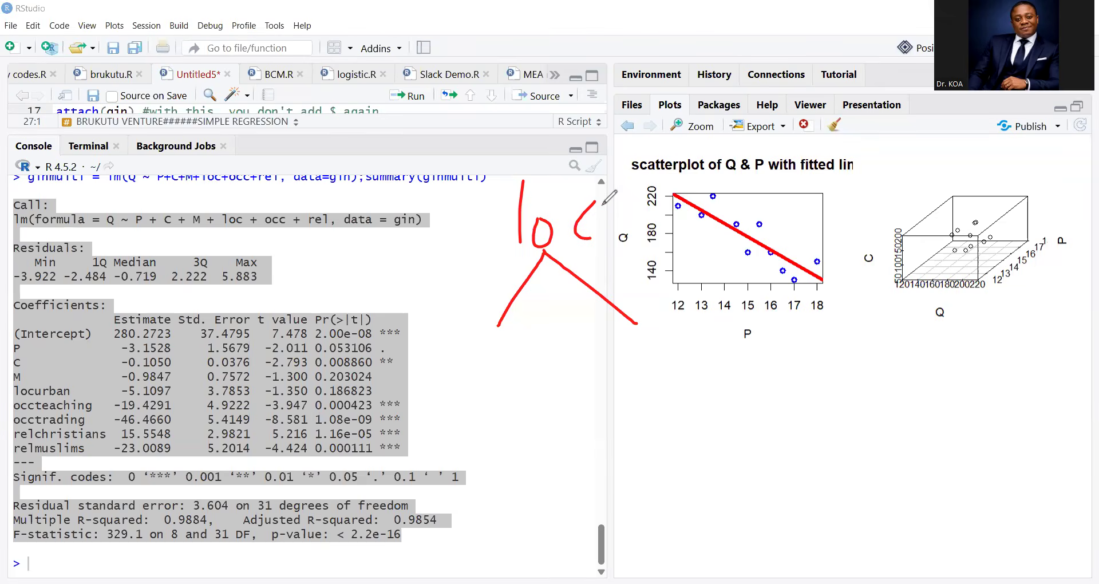
mouse_move(455, 342)
mouse_down()
mouse_move(453, 373)
mouse_move(484, 367)
mouse_move(504, 345)
mouse_move(531, 366)
mouse_up()
drag(542, 329, 544, 371)
drag(620, 332, 646, 358)
drag(657, 337, 658, 360)
drag(670, 312, 675, 361)
drag(724, 331, 747, 361)
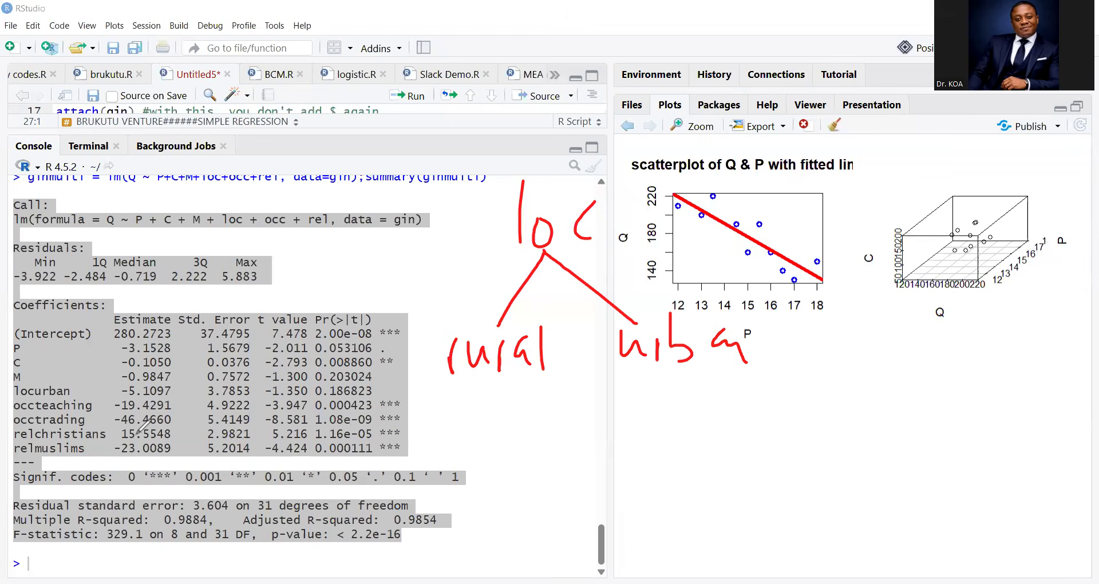
mouse_move(69, 389)
mouse_down()
mouse_move(77, 395)
mouse_move(103, 359)
mouse_up()
- Highlight the locurban, occteaching and occtrading entries of the coefficients table one after another to examine the dummy variables
triple_click(58, 391)
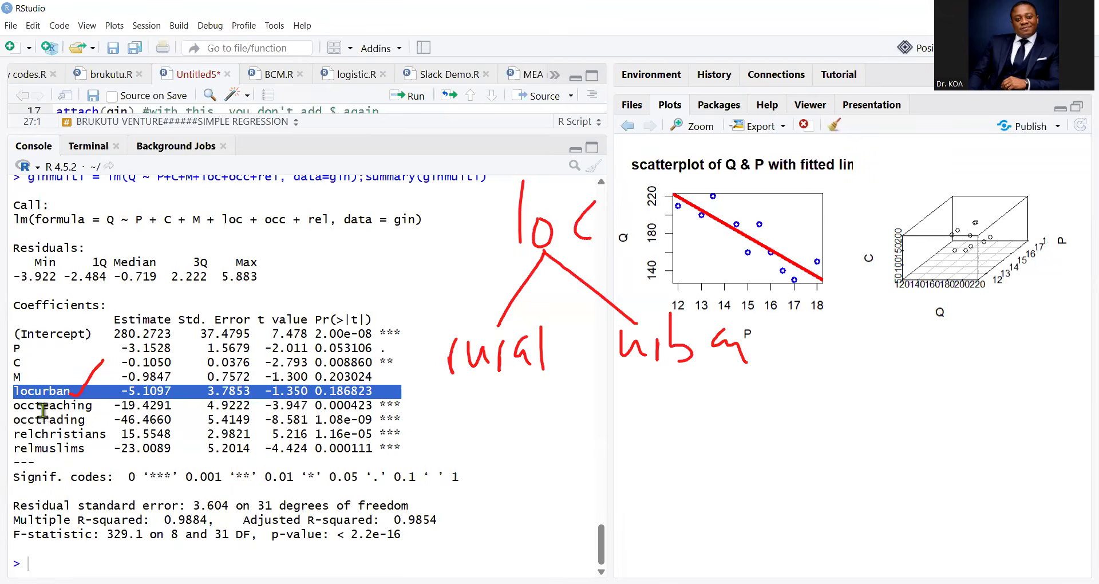
double_click(44, 407)
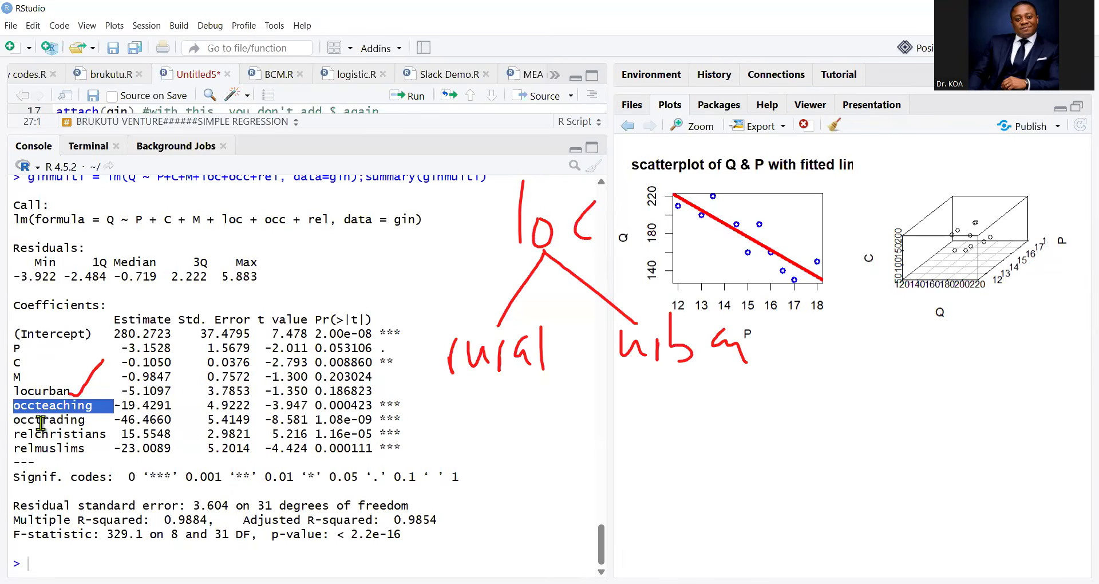
triple_click(42, 422)
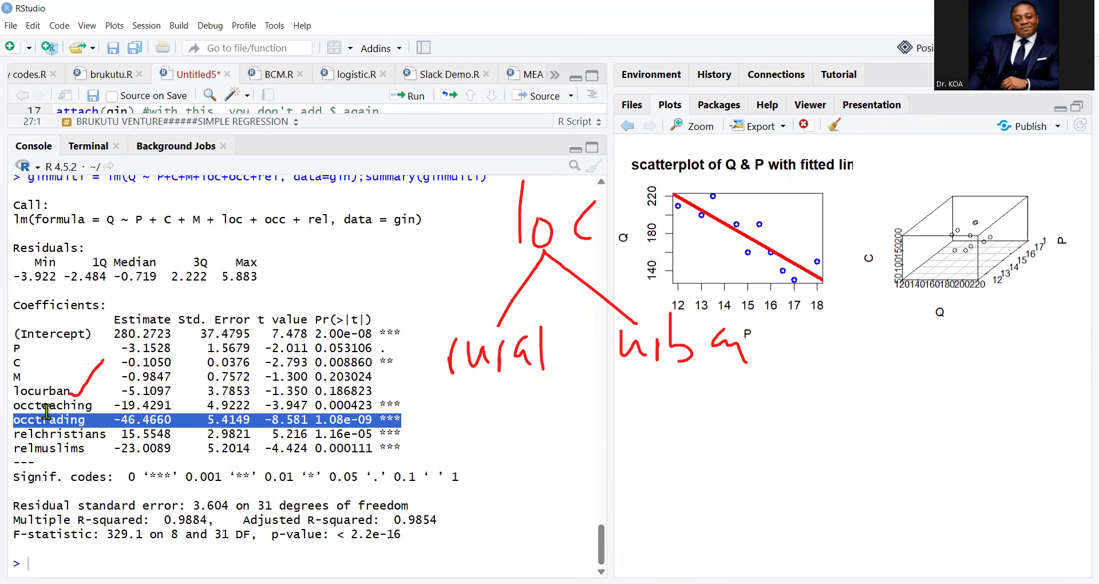